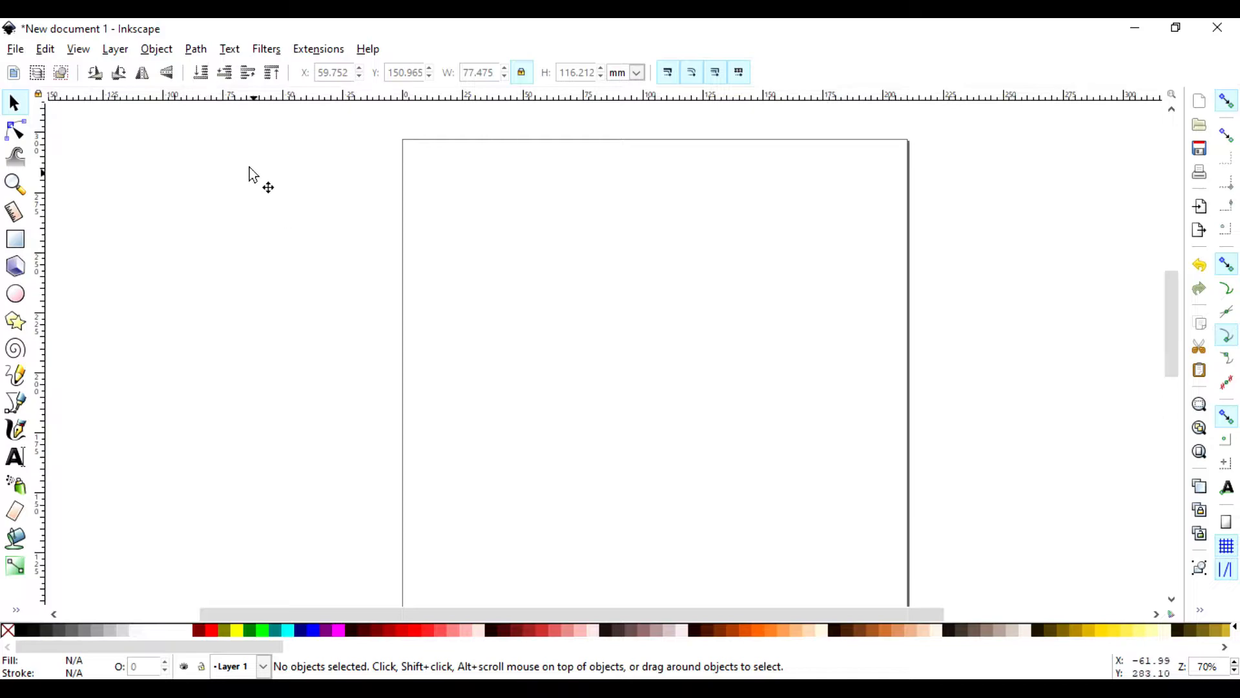
{"action": "left_click", "coordinate": [196, 49]}
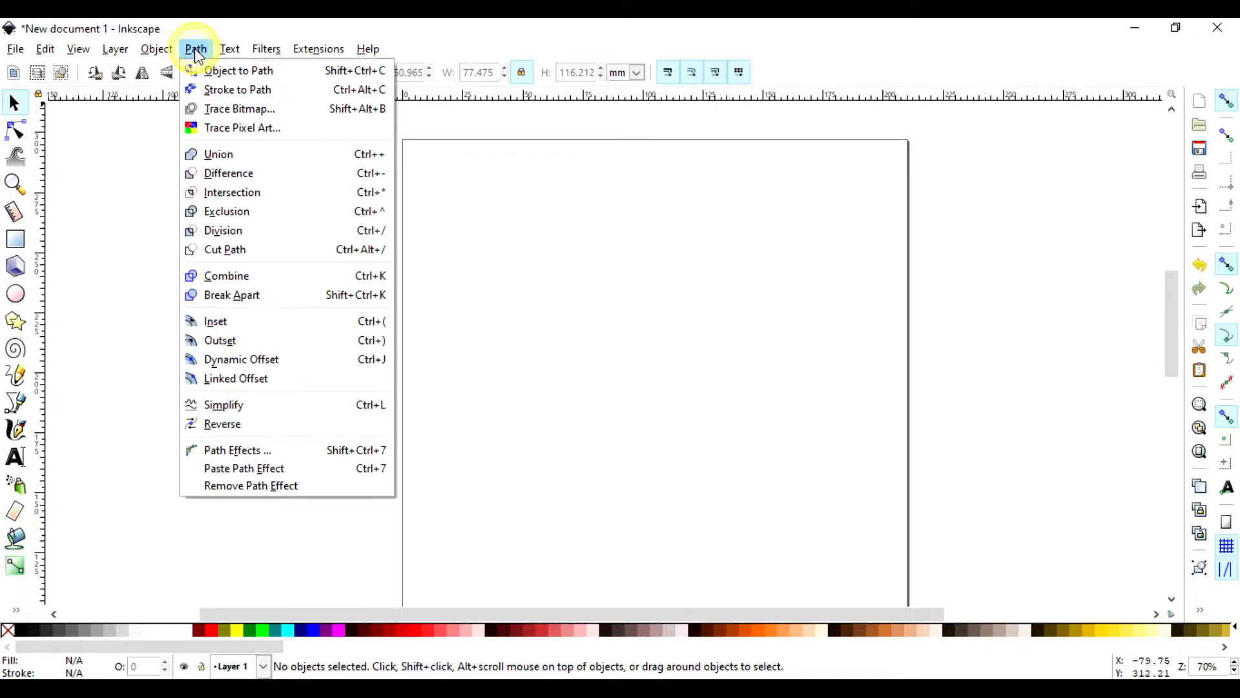
{"action": "left_click", "coordinate": [282, 111]}
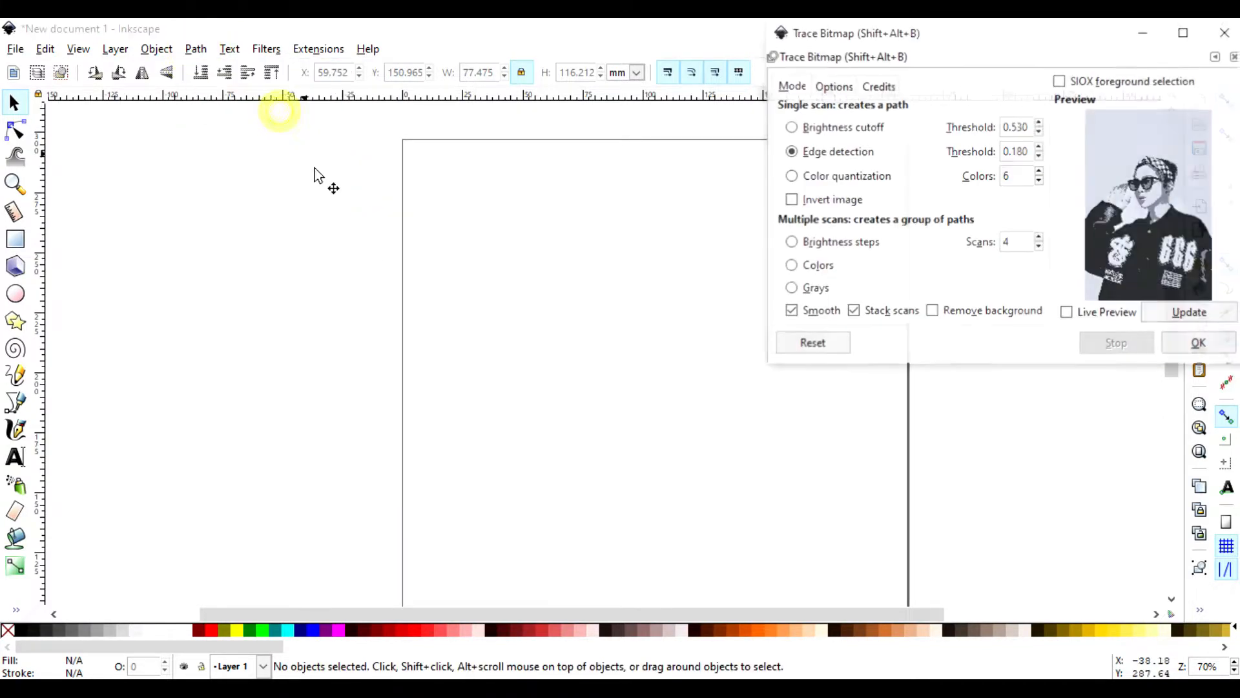
{"action": "left_click", "coordinate": [1188, 349]}
{"action": "left_click", "coordinate": [1224, 33]}
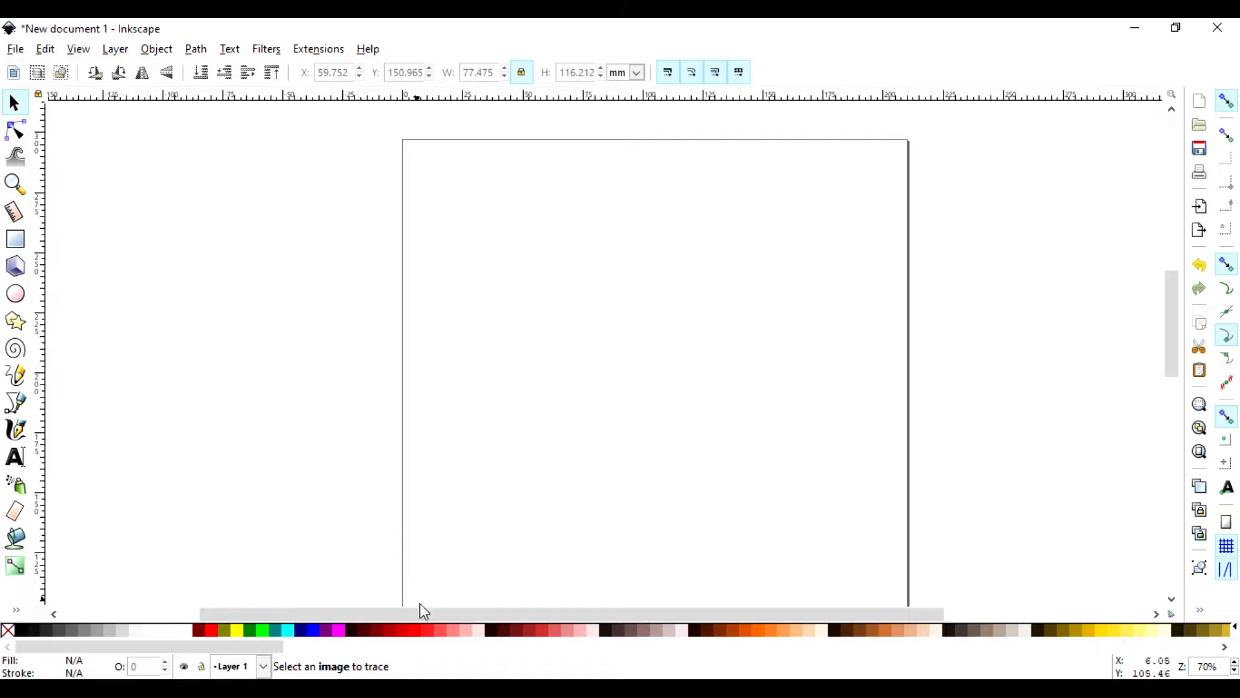
{"action": "mouse_move", "coordinate": [425, 606]}
{"action": "left_mouse_down"}
{"action": "mouse_move", "coordinate": [471, 614]}
{"action": "mouse_move", "coordinate": [431, 607]}
{"action": "left_mouse_up"}
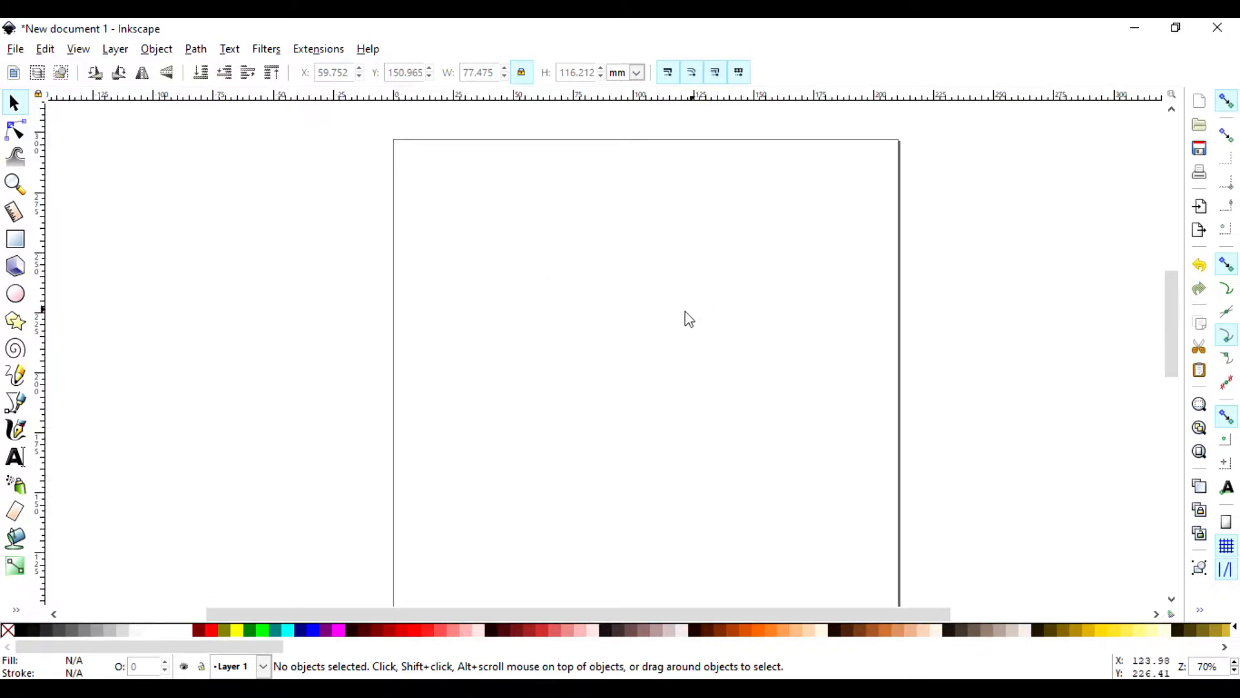
Step: Switch to Chrome, search Google for "unsplash photos" and open the Unsplash website in a maximized window
{"action": "left_click", "coordinate": [875, 687]}
{"action": "type", "text": "unsplash photos"}
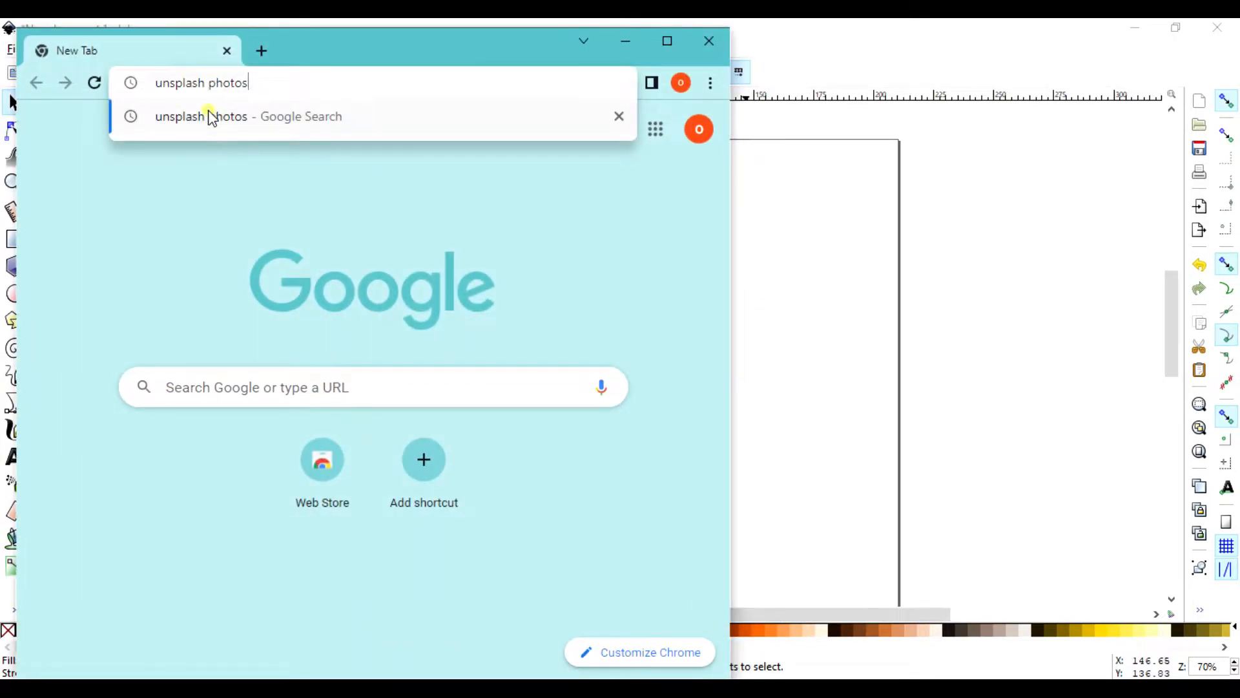
{"action": "left_click", "coordinate": [212, 117]}
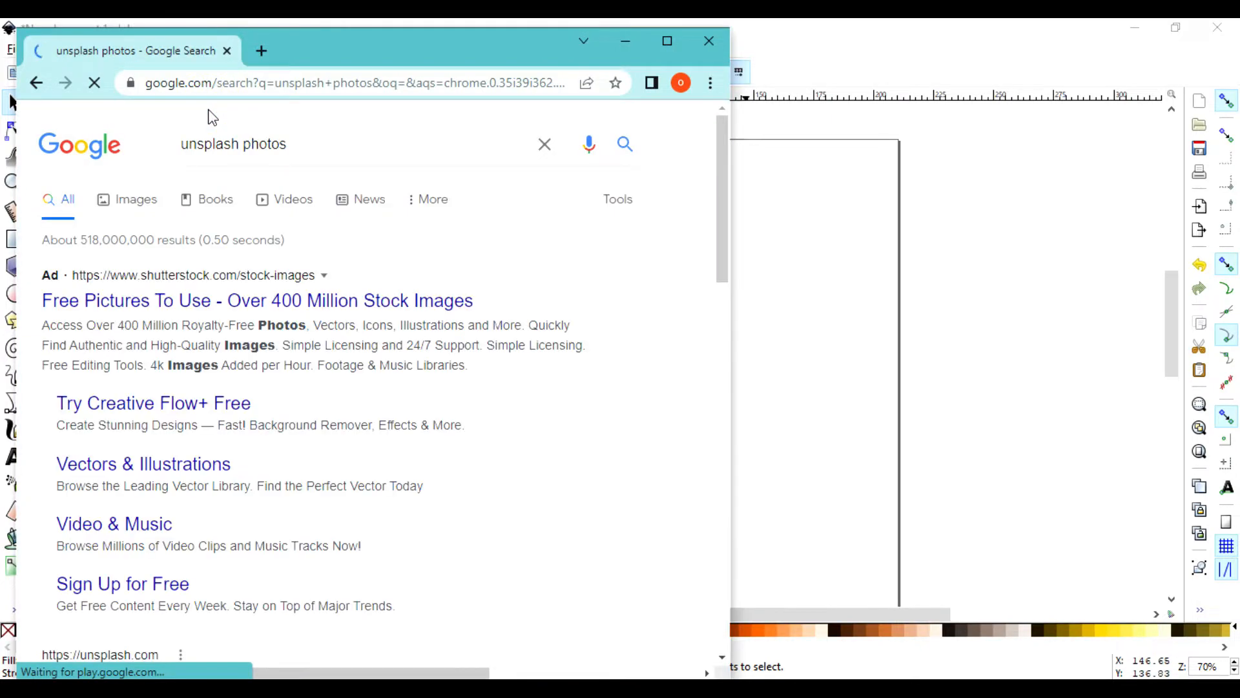
{"action": "scroll", "coordinate": [278, 337], "scroll_direction": "down", "scroll_amount": 5}
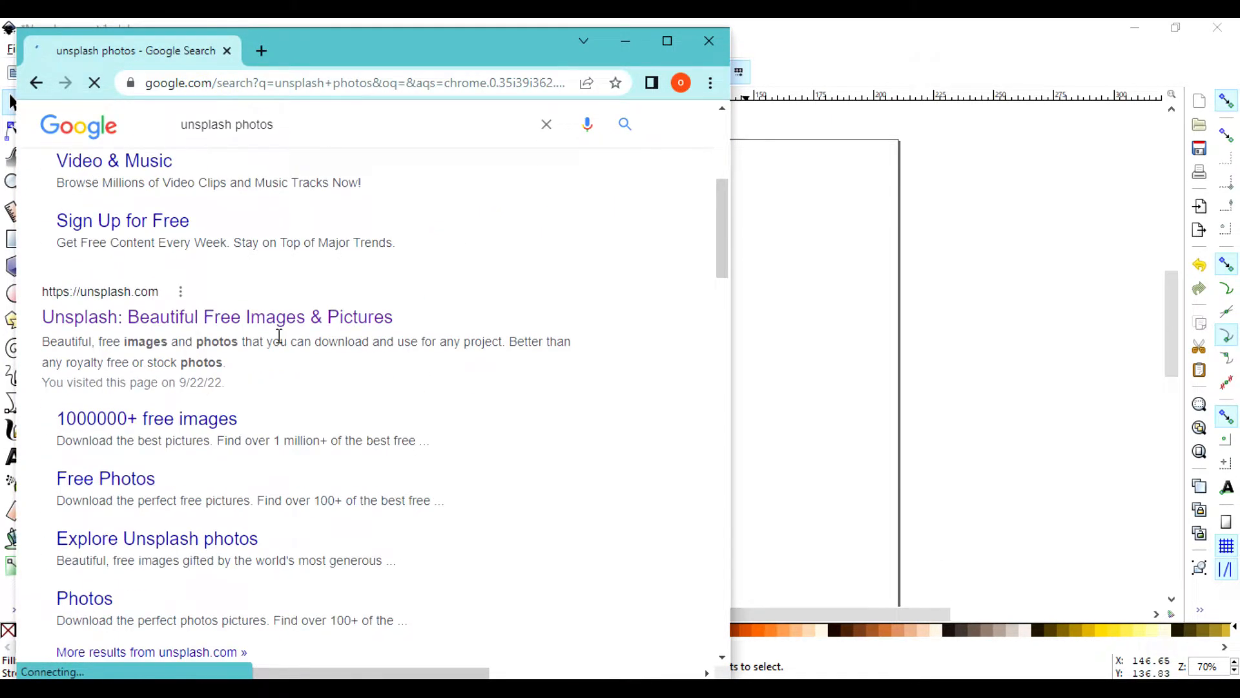
{"action": "left_click", "coordinate": [243, 320]}
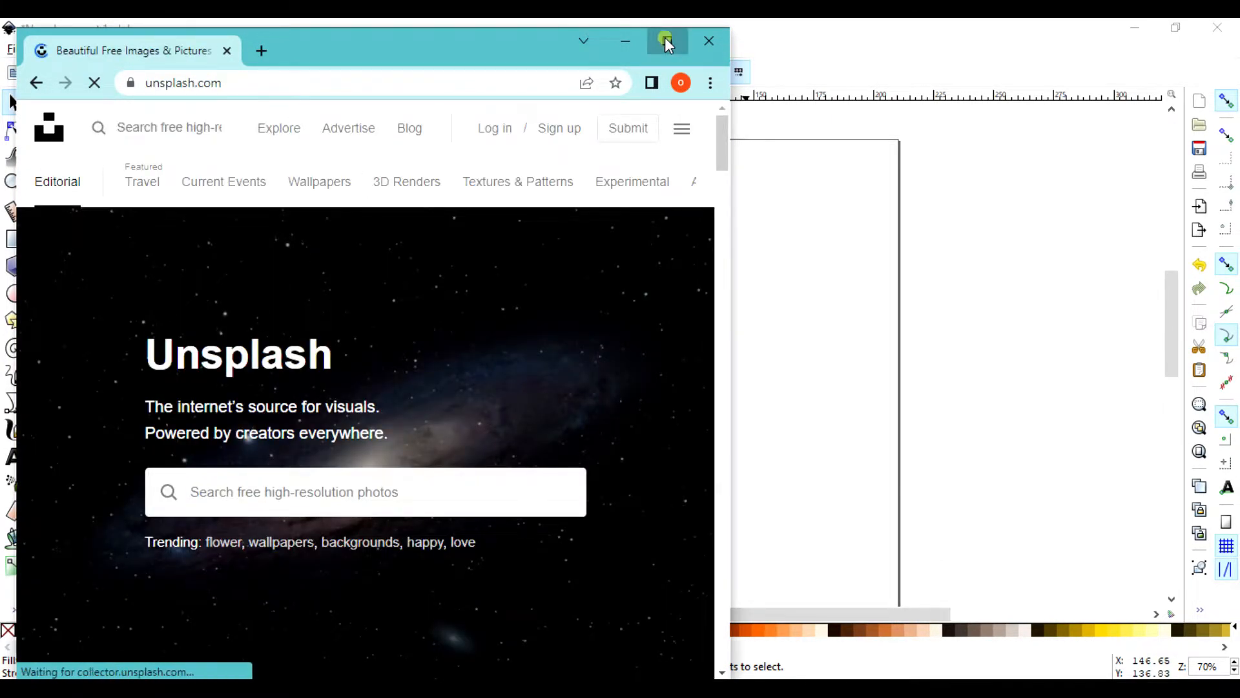
{"action": "left_click", "coordinate": [666, 40]}
Step: From Unsplash's Fashion category, download the photo of the woman in red sunglasses and a black 666 jacket
{"action": "scroll", "coordinate": [486, 388], "scroll_direction": "down", "scroll_amount": 8}
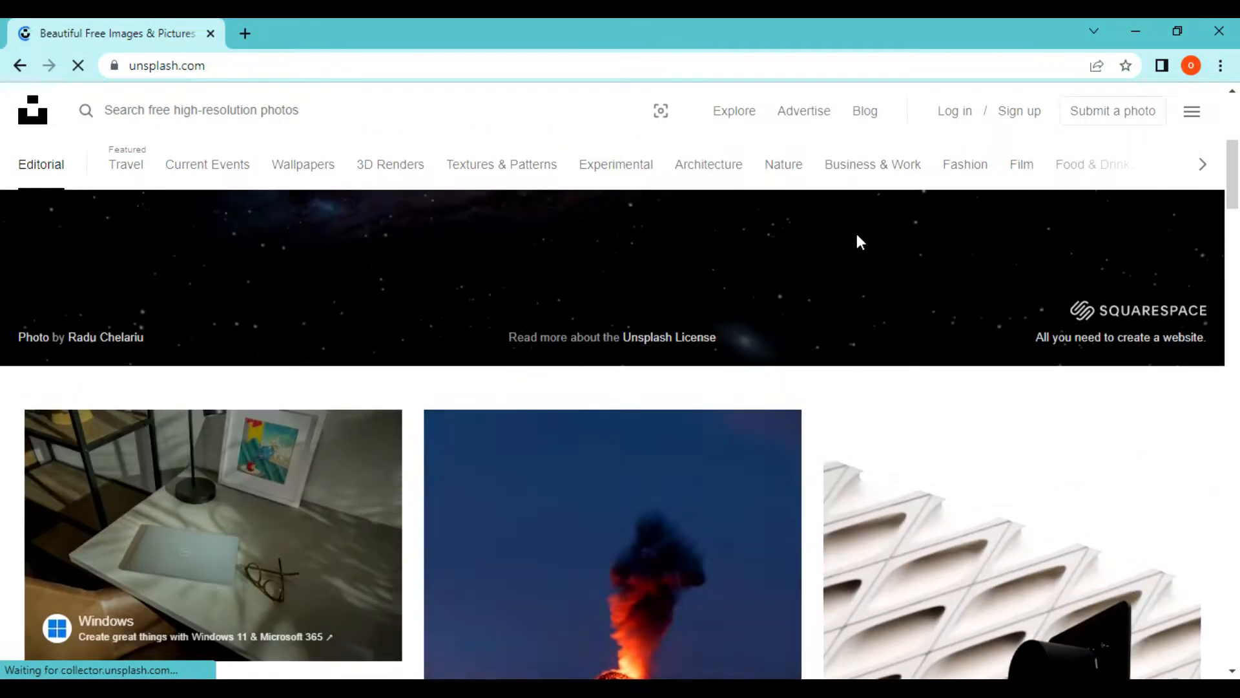
{"action": "left_click", "coordinate": [962, 167]}
{"action": "scroll", "coordinate": [750, 315], "scroll_direction": "down", "scroll_amount": 12}
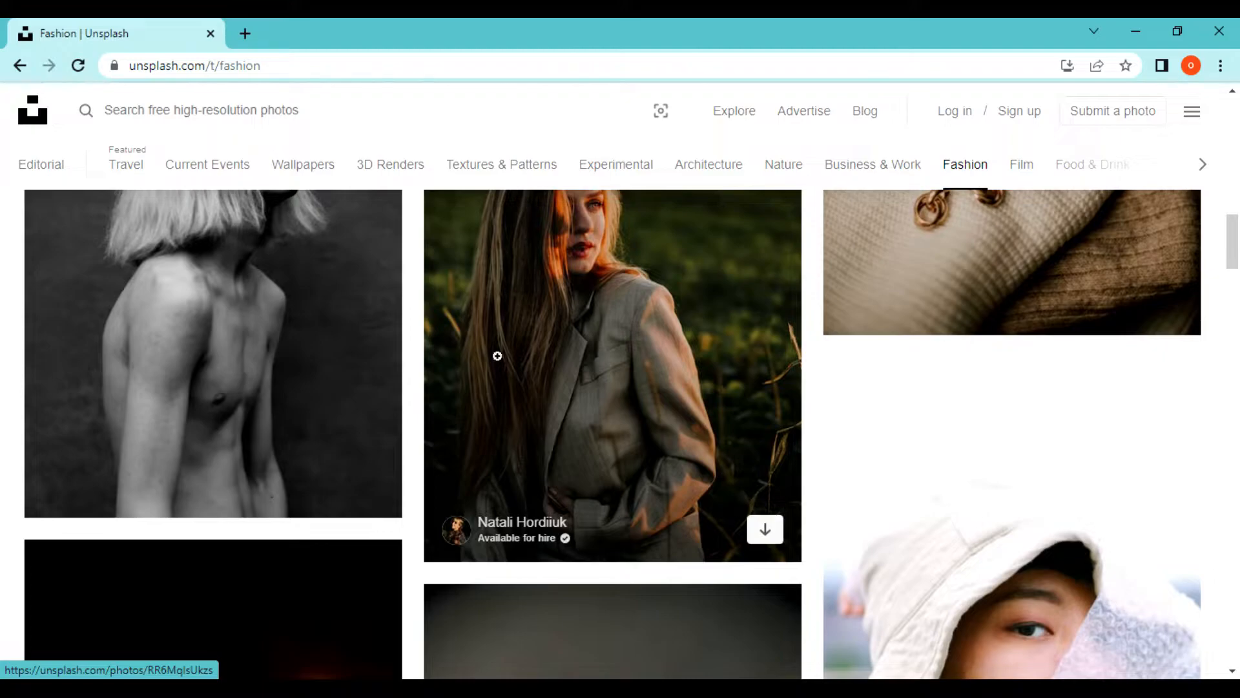
{"action": "scroll", "coordinate": [736, 507], "scroll_direction": "down", "scroll_amount": 15}
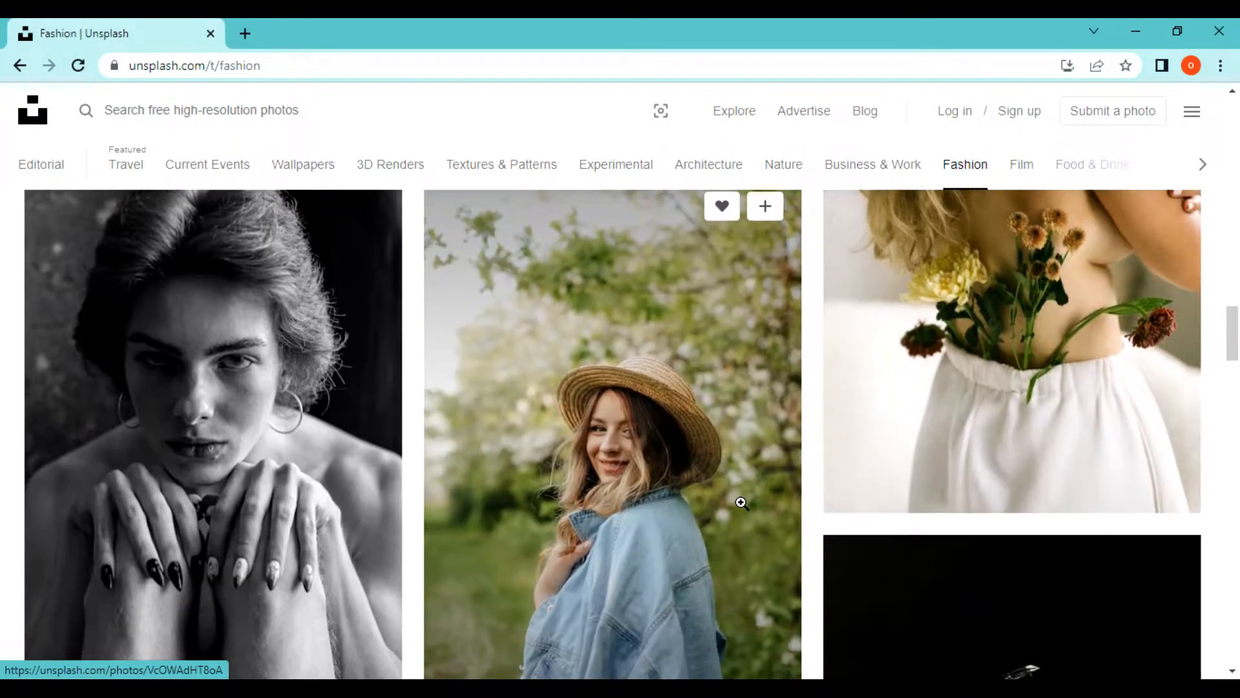
{"action": "scroll", "coordinate": [741, 503], "scroll_direction": "down", "scroll_amount": 8}
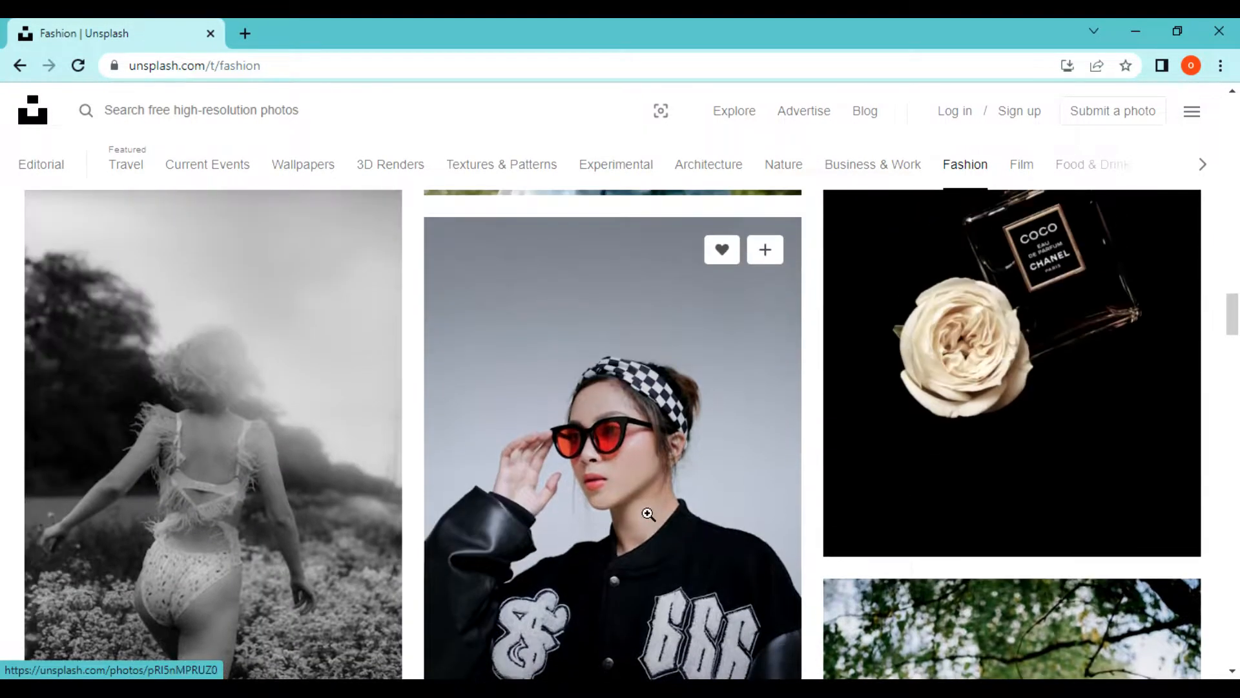
{"action": "scroll", "coordinate": [648, 514], "scroll_direction": "up", "scroll_amount": 4}
{"action": "scroll", "coordinate": [653, 514], "scroll_direction": "down", "scroll_amount": 4}
{"action": "scroll", "coordinate": [638, 441], "scroll_direction": "down", "scroll_amount": 3}
{"action": "scroll", "coordinate": [683, 396], "scroll_direction": "up", "scroll_amount": 3}
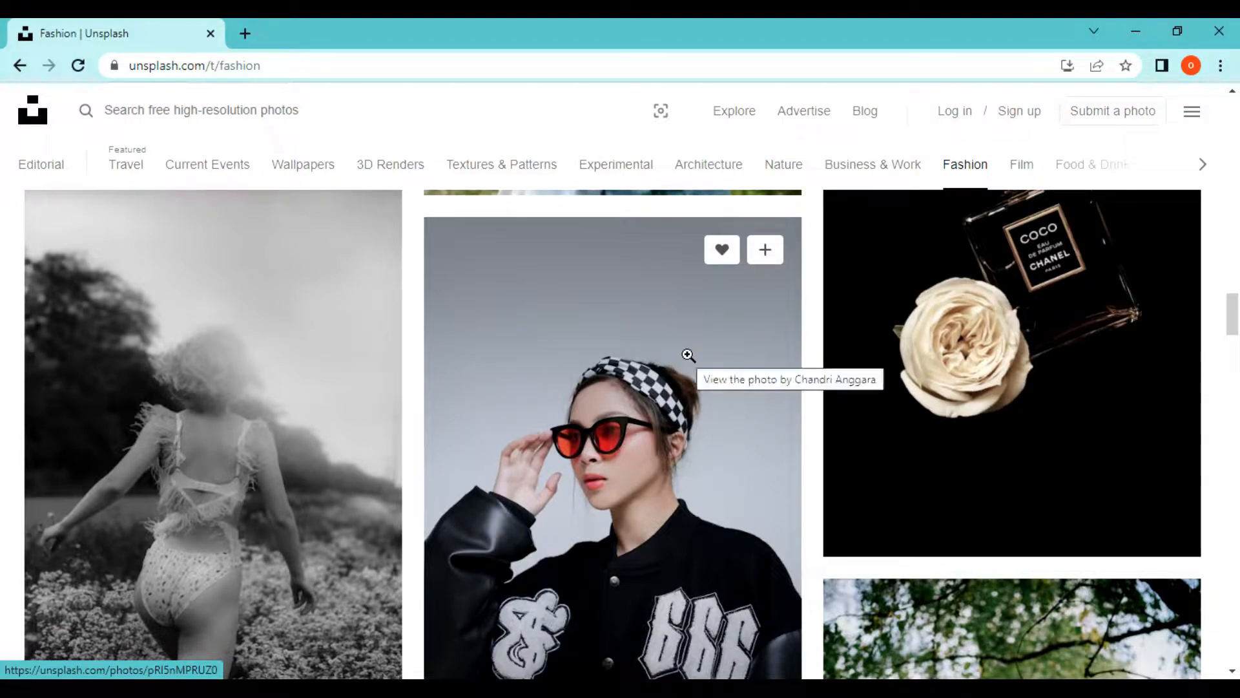
{"action": "scroll", "coordinate": [688, 463], "scroll_direction": "down", "scroll_amount": 4}
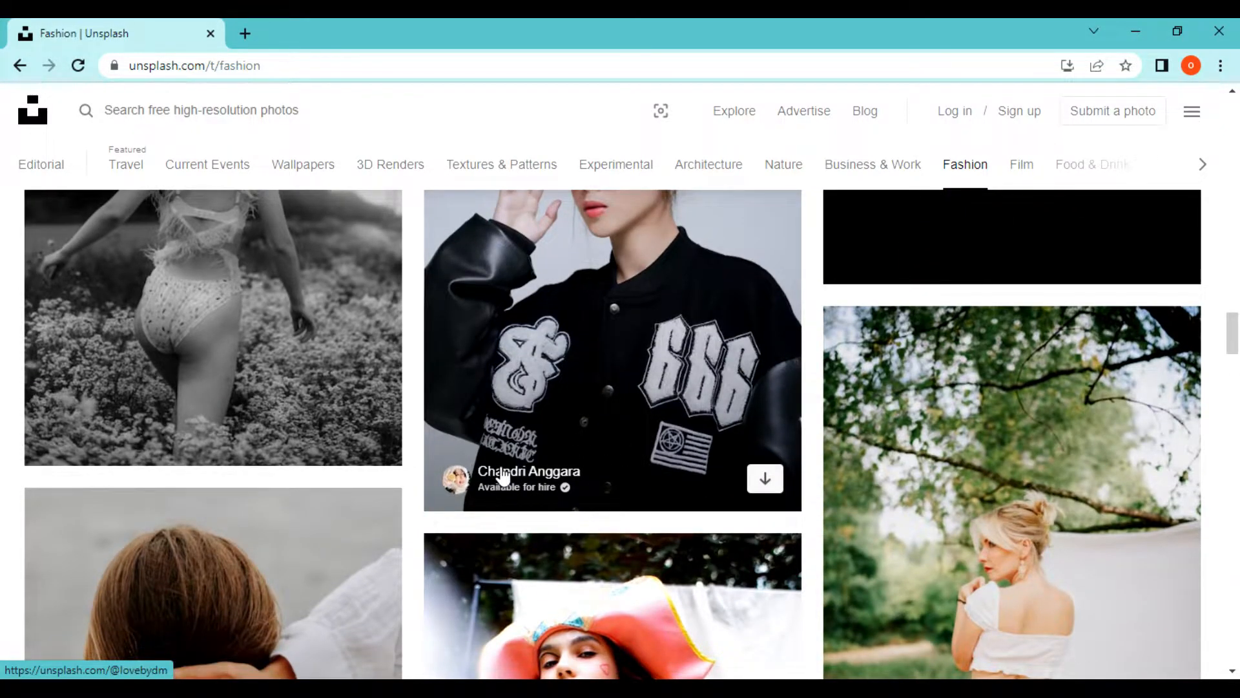
{"action": "left_click", "coordinate": [767, 481]}
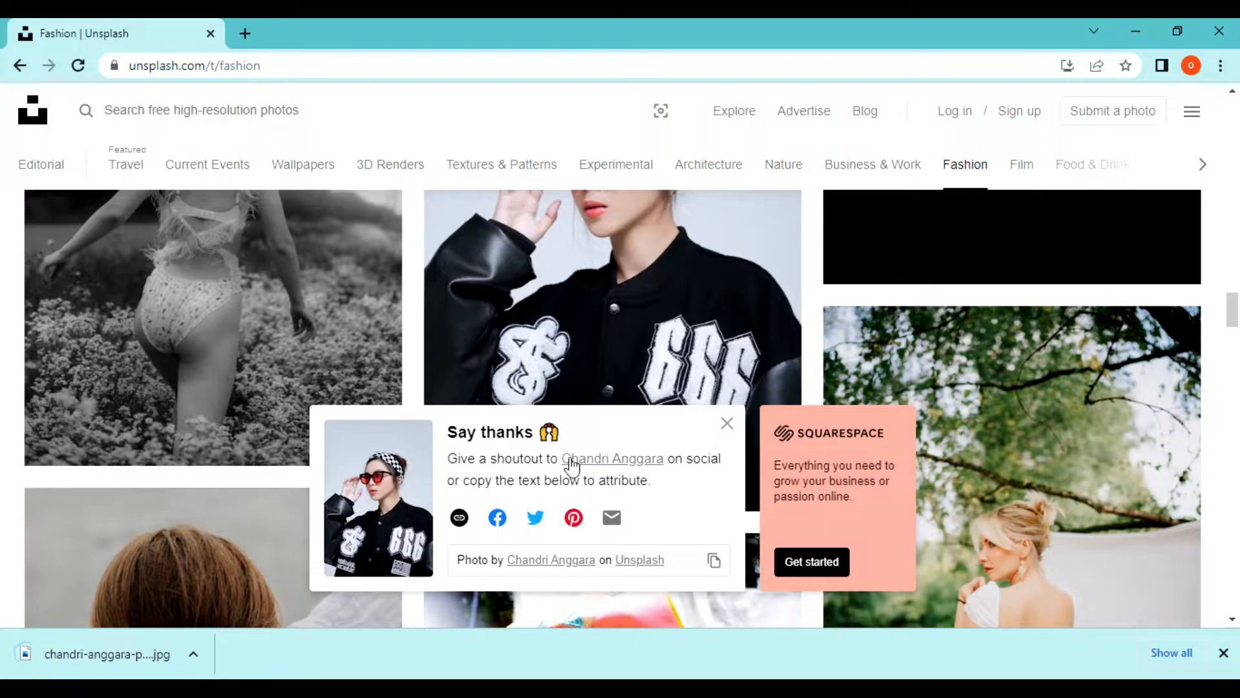
{"action": "left_click", "coordinate": [728, 424]}
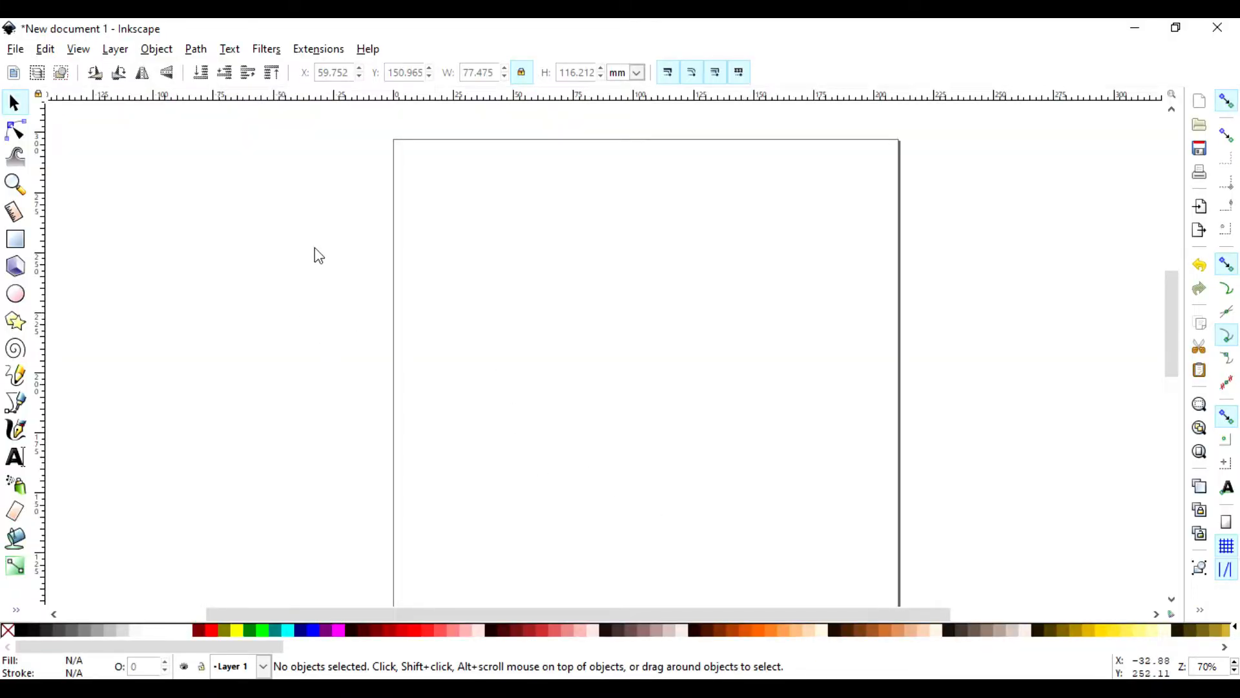
Step: Back in Inkscape, import the newly downloaded Unsplash JPG from Downloads as an embedded image with DPI from file
{"action": "left_click", "coordinate": [14, 49]}
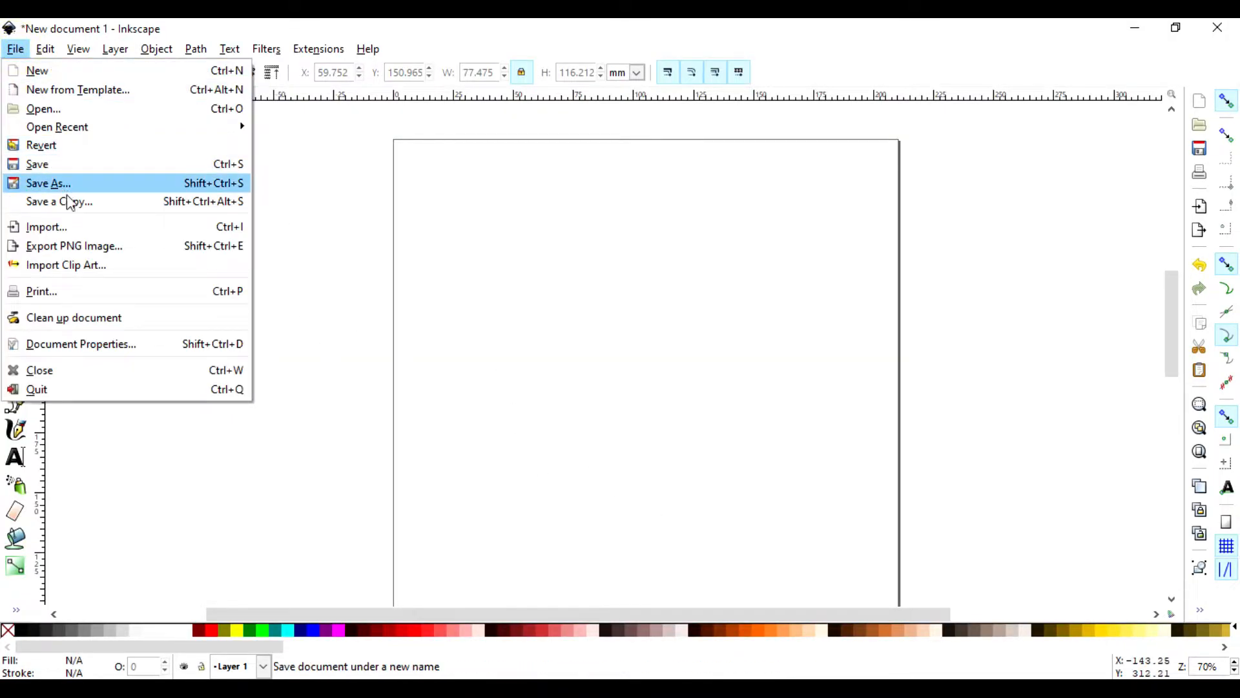
{"action": "left_click", "coordinate": [69, 226]}
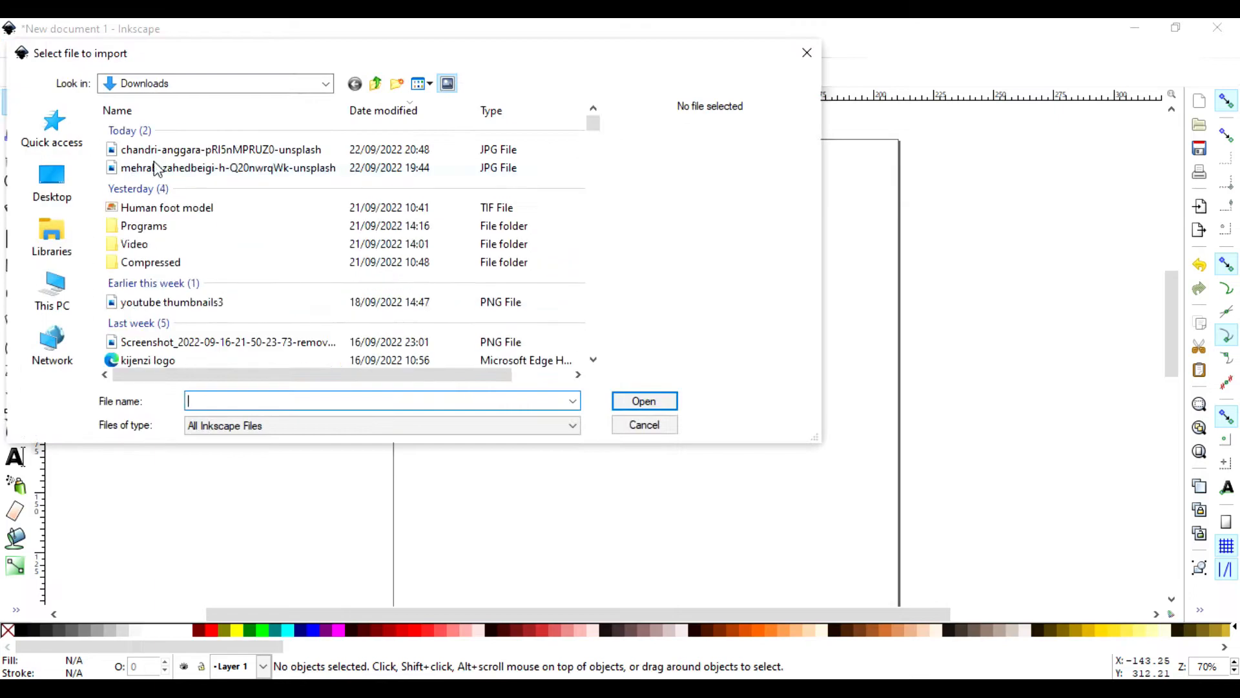
{"action": "left_click", "coordinate": [214, 153]}
{"action": "left_click", "coordinate": [639, 401]}
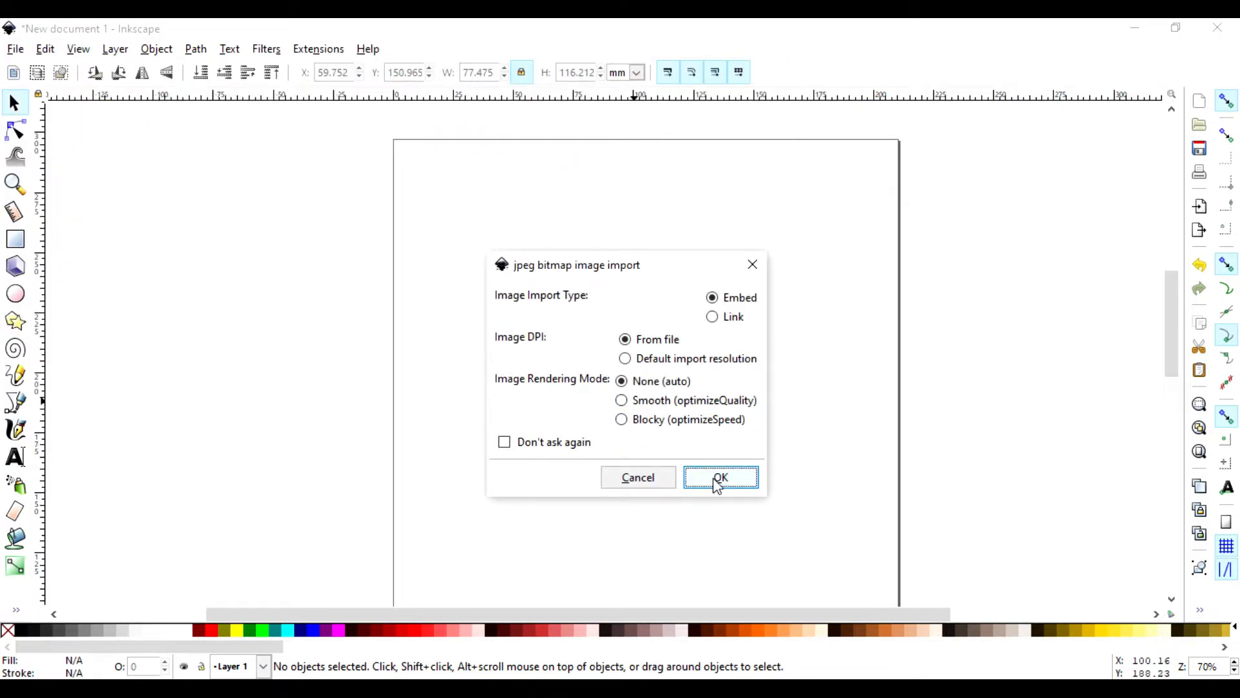
{"action": "left_click", "coordinate": [714, 479]}
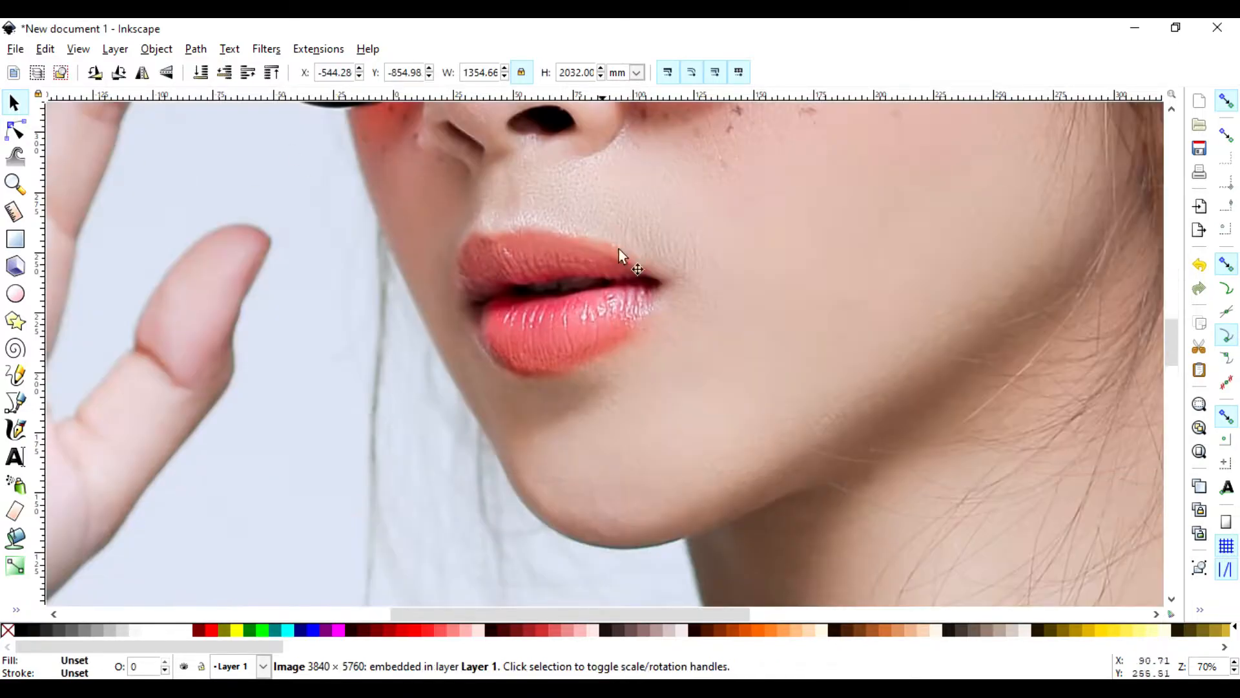
Step: Scale the imported photo down proportionally to about 146 × 219 mm and place it on the page
{"action": "scroll", "coordinate": [708, 373], "scroll_direction": "up", "scroll_amount": 10}
{"action": "scroll", "coordinate": [724, 357], "scroll_direction": "down", "scroll_amount": 5}
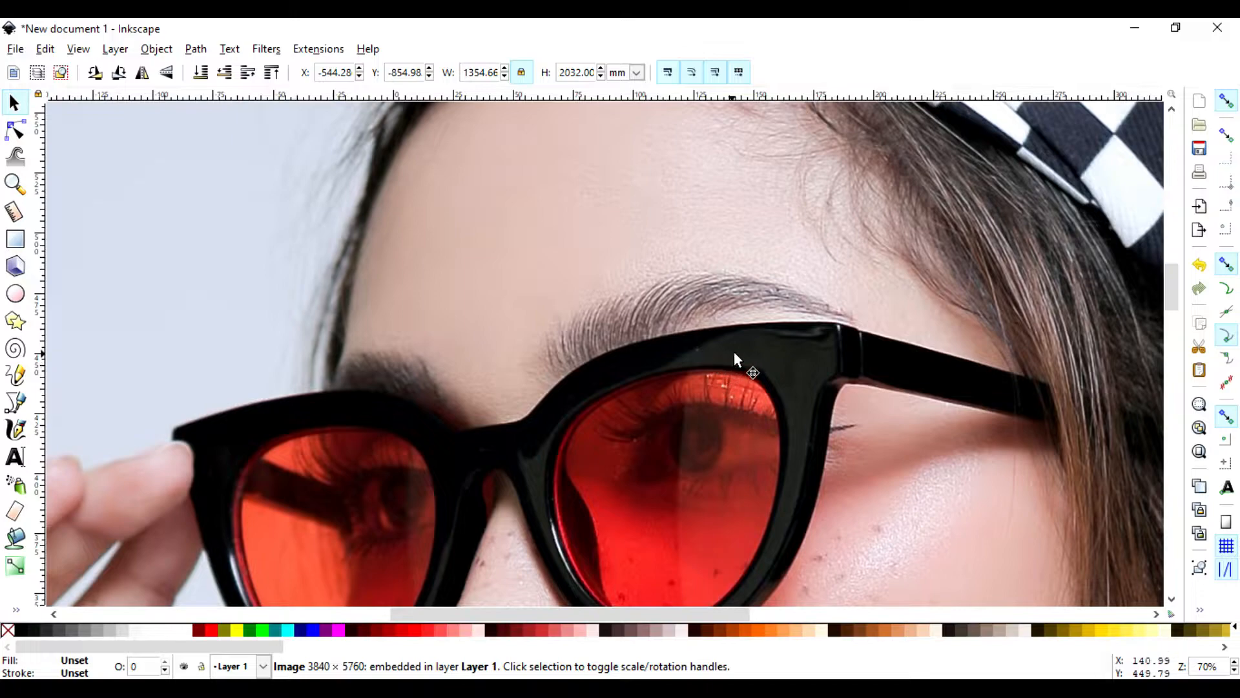
{"action": "scroll", "coordinate": [835, 385], "scroll_direction": "down", "scroll_amount": 3}
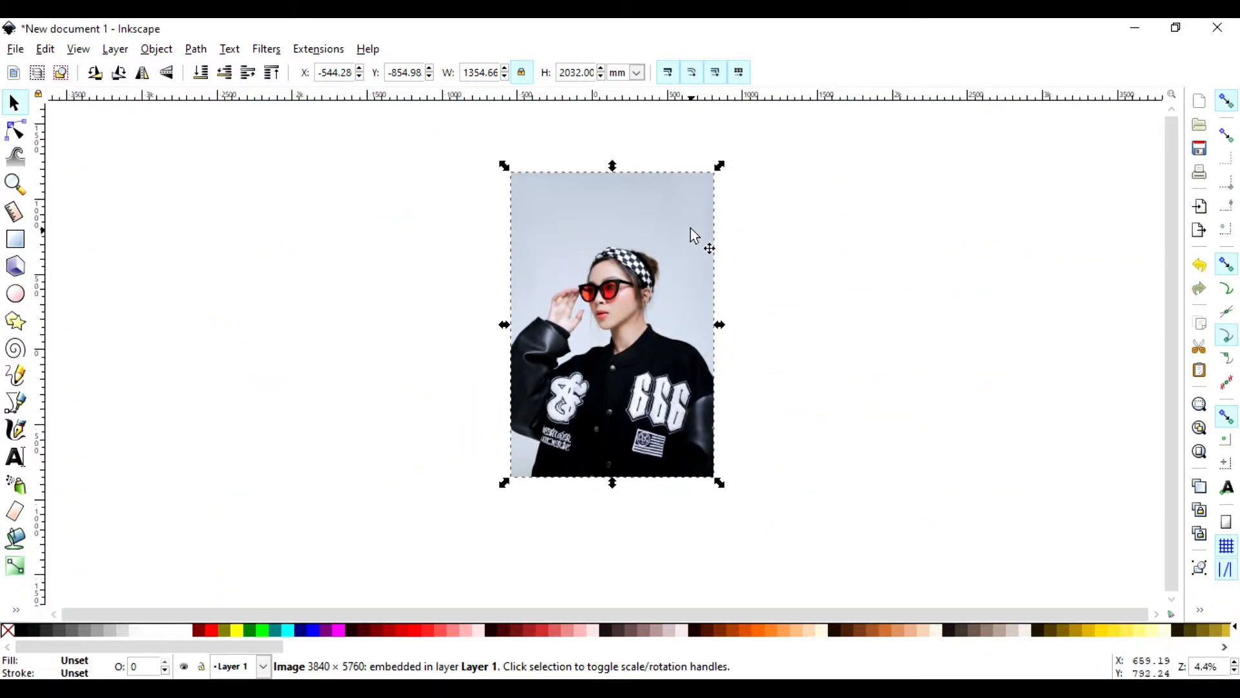
{"action": "scroll", "coordinate": [691, 226], "scroll_direction": "down", "scroll_amount": 1}
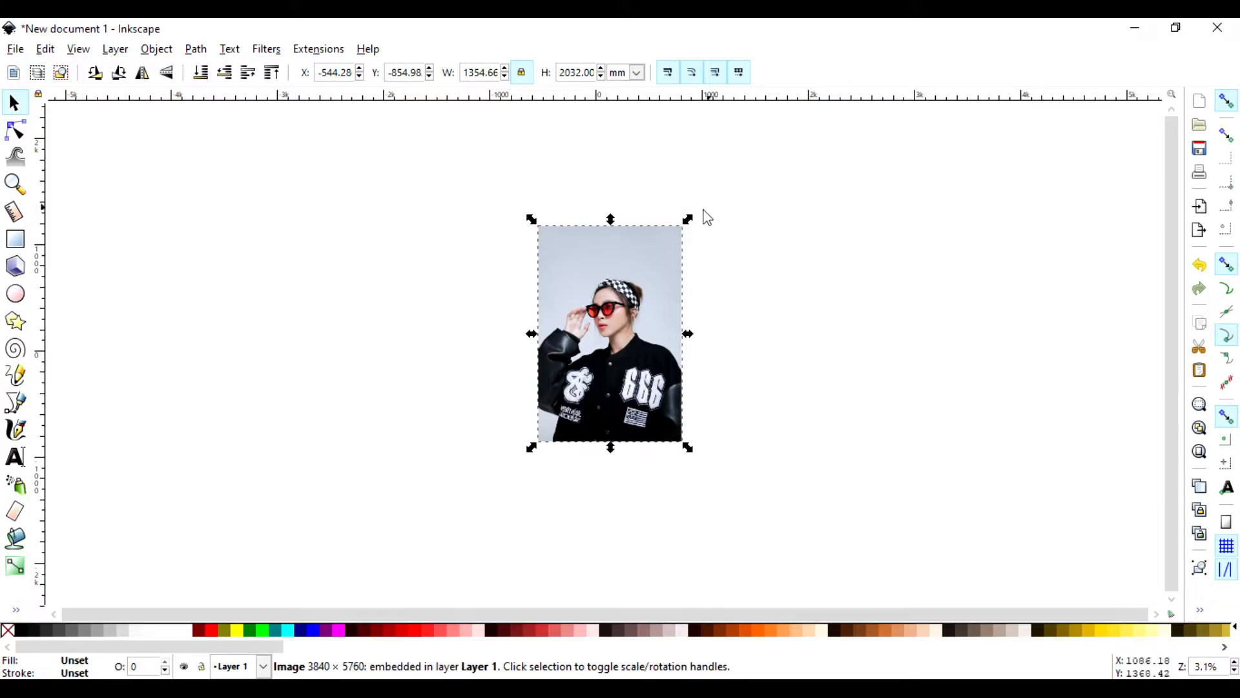
{"action": "left_click", "coordinate": [522, 71]}
{"action": "left_click_drag", "start_coordinate": [687, 219], "coordinate": [633, 360]}
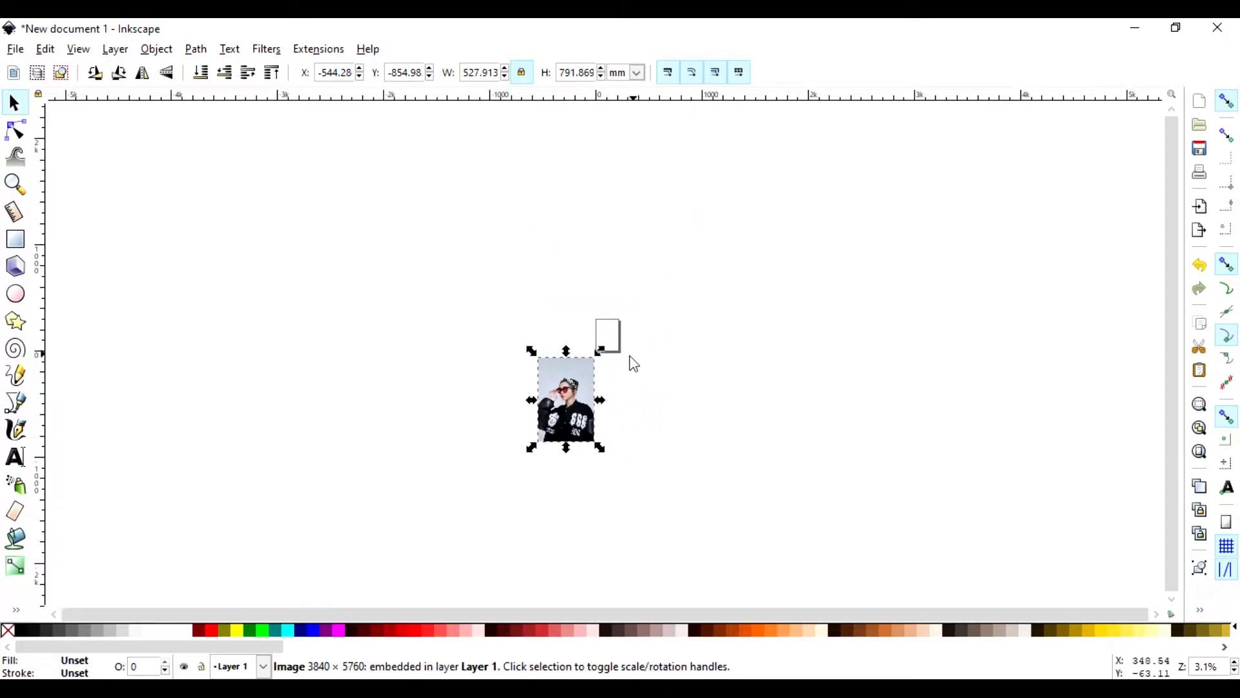
{"action": "left_click_drag", "start_coordinate": [561, 404], "coordinate": [645, 233]}
{"action": "left_click_drag", "start_coordinate": [690, 185], "coordinate": [610, 337]}
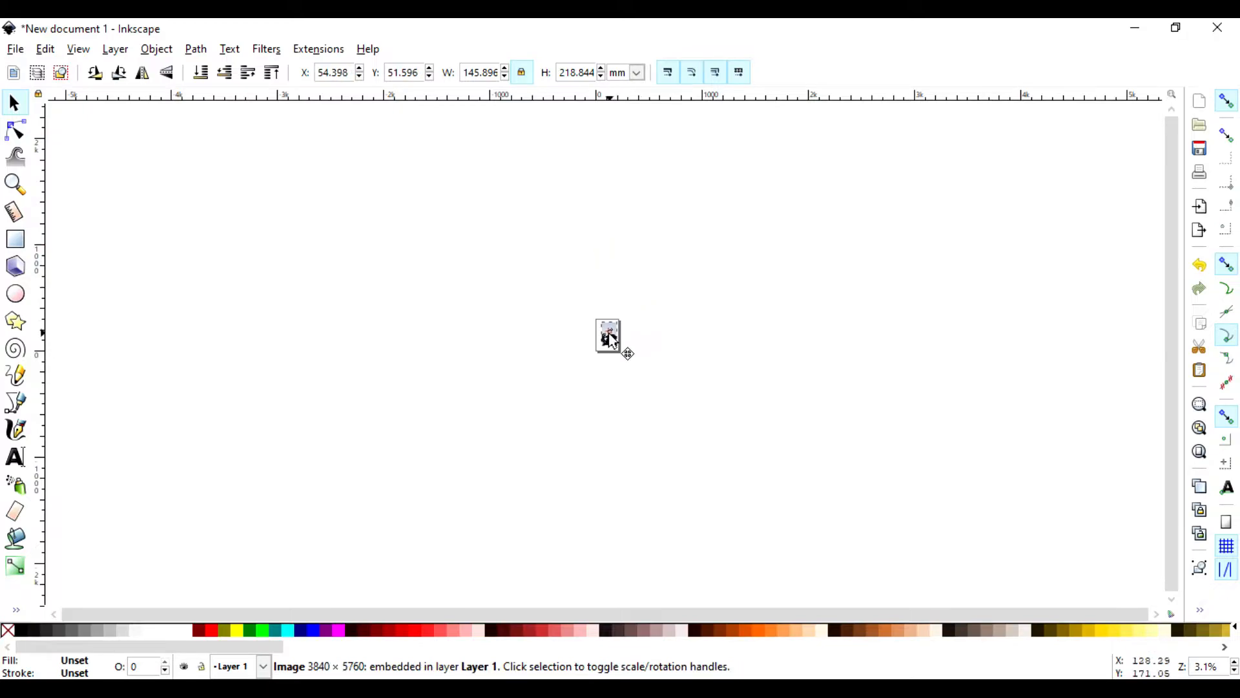
Step: Shrink the photo further to about 74 × 111 mm, keeping its proportions
{"action": "key", "text": "plus"}
{"action": "key", "text": "plus"}
{"action": "key", "text": "plus"}
{"action": "key", "text": "plus"}
{"action": "key", "text": "plus"}
{"action": "key", "text": "plus"}
{"action": "key", "text": "plus"}
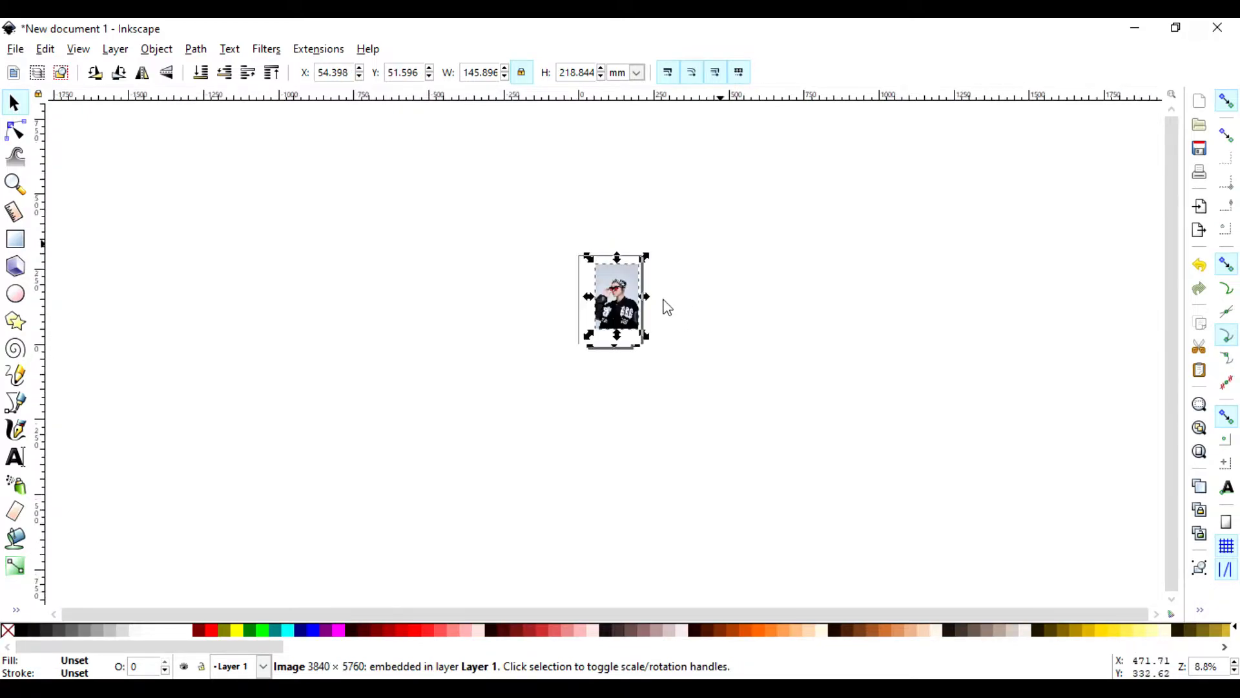
{"action": "key", "text": "plus"}
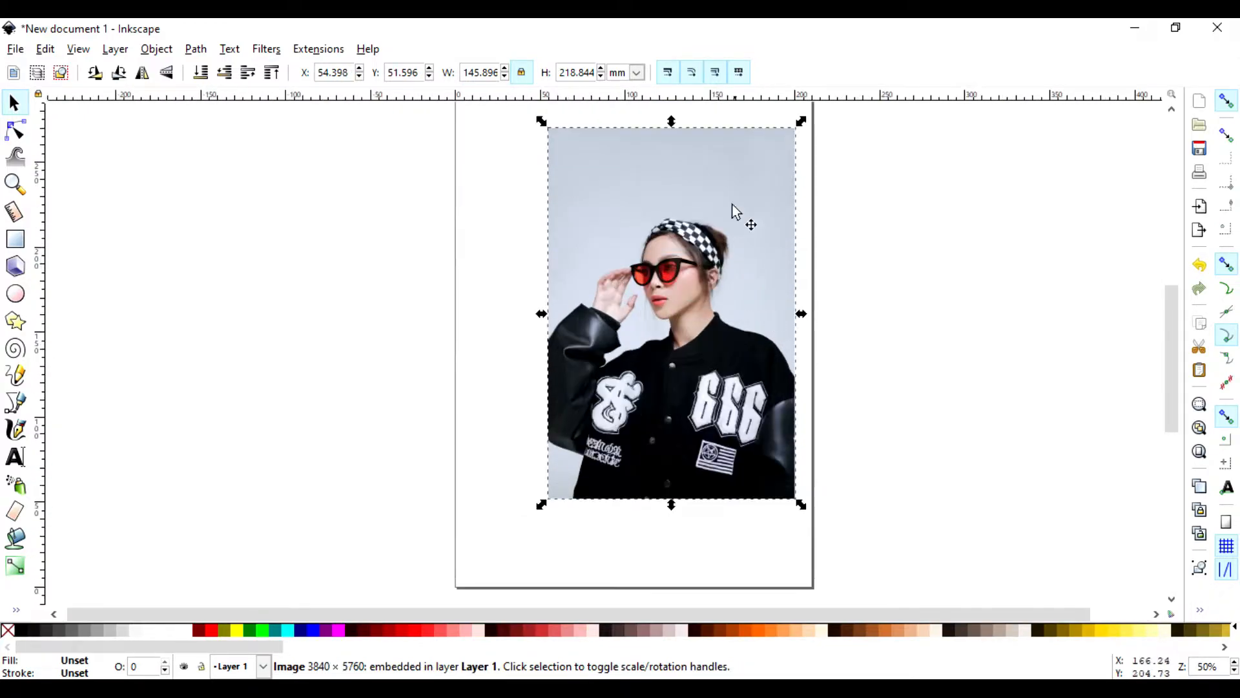
{"action": "left_click_drag", "start_coordinate": [795, 127], "coordinate": [678, 284]}
Step: Move the photo to the page's upper-left area, at about X 22.5 mm and Y 178.8 mm, and deselect it
{"action": "key", "text": "plus"}
{"action": "key", "text": "plus"}
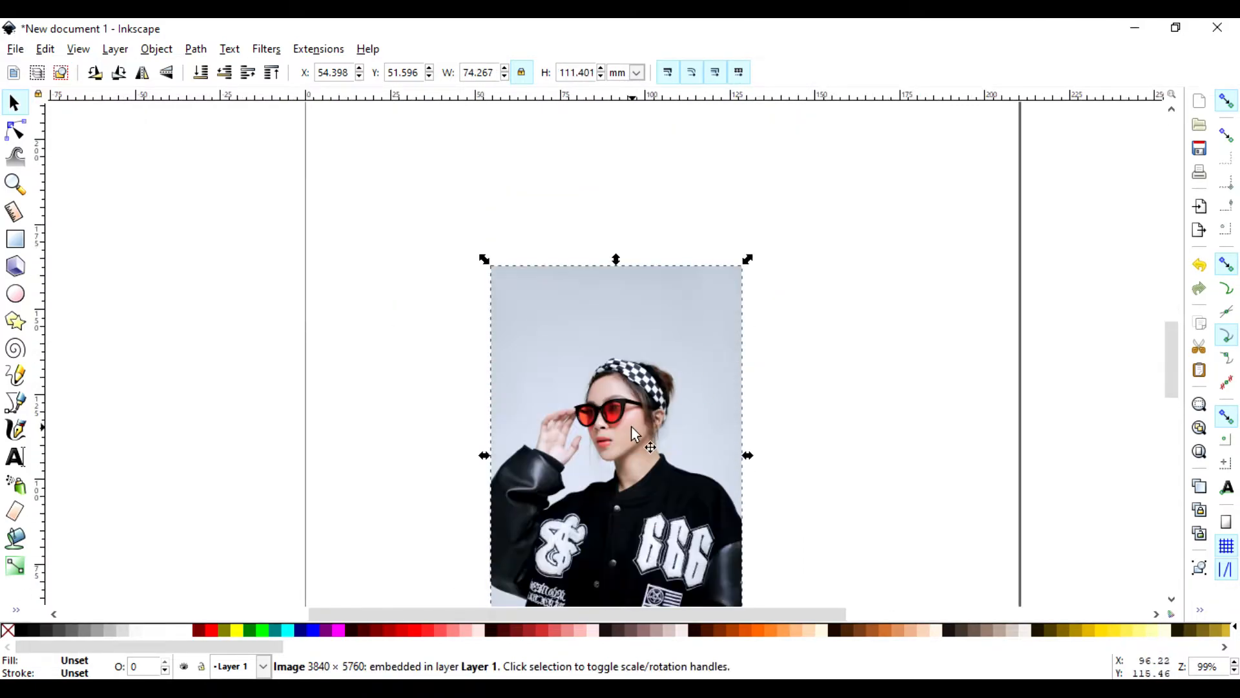
{"action": "left_click_drag", "start_coordinate": [630, 425], "coordinate": [592, 220]}
{"action": "scroll", "coordinate": [546, 342], "scroll_direction": "up", "scroll_amount": 4}
{"action": "scroll", "coordinate": [554, 351], "scroll_direction": "down", "scroll_amount": 1}
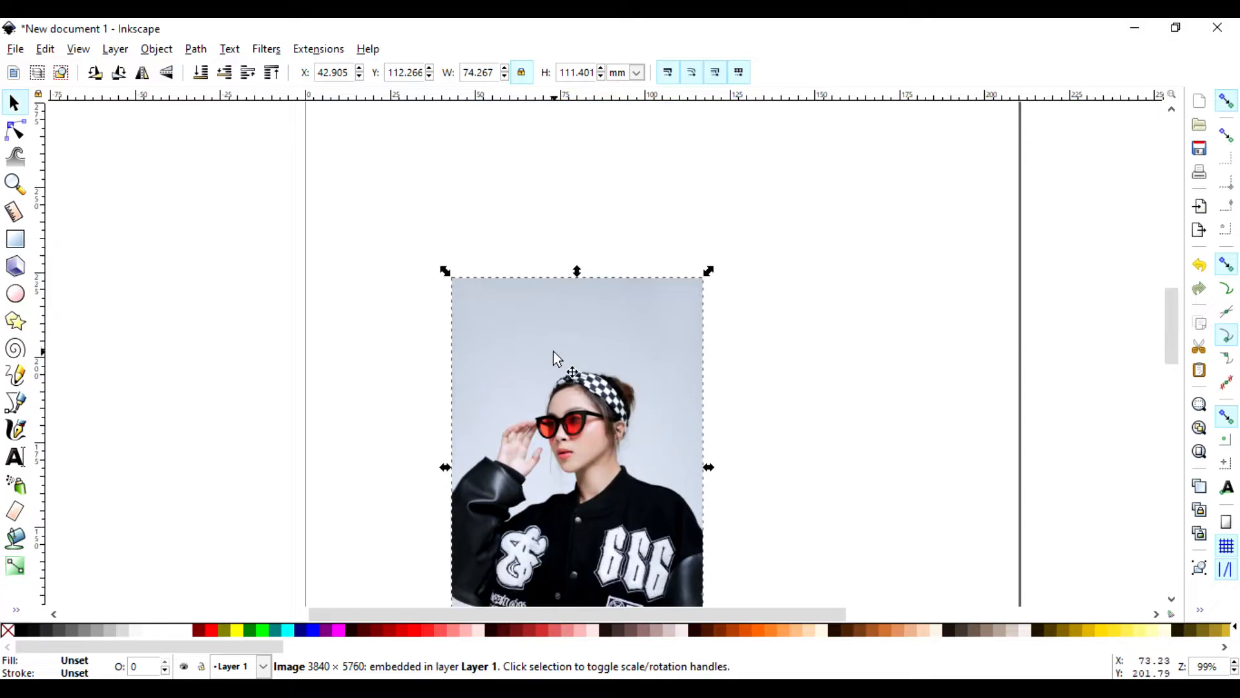
{"action": "key", "text": "minus"}
{"action": "left_click_drag", "start_coordinate": [555, 352], "coordinate": [511, 193]}
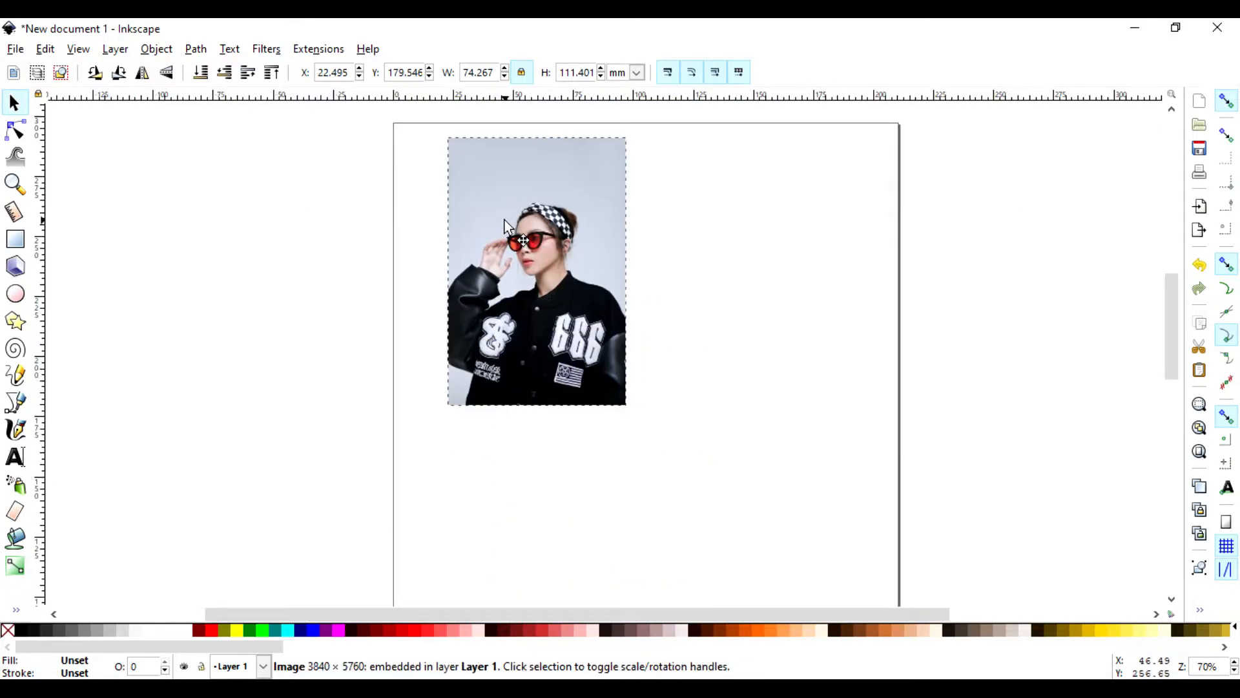
{"action": "scroll", "coordinate": [672, 316], "scroll_direction": "up", "scroll_amount": 1}
{"action": "left_click", "coordinate": [1044, 286]}
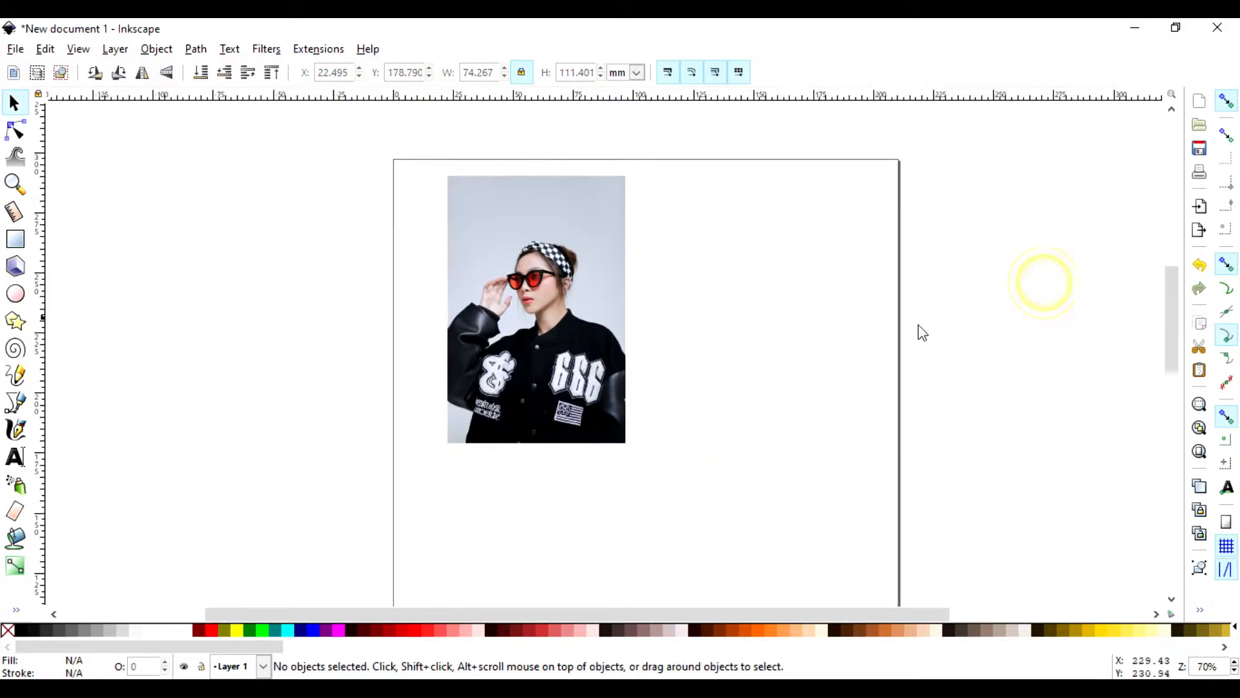
Step: Open Trace Bitmap, set the single-scan mode to Brightness cutoff, and select the photo as the image to trace
{"action": "left_click", "coordinate": [194, 49]}
{"action": "left_click", "coordinate": [232, 106]}
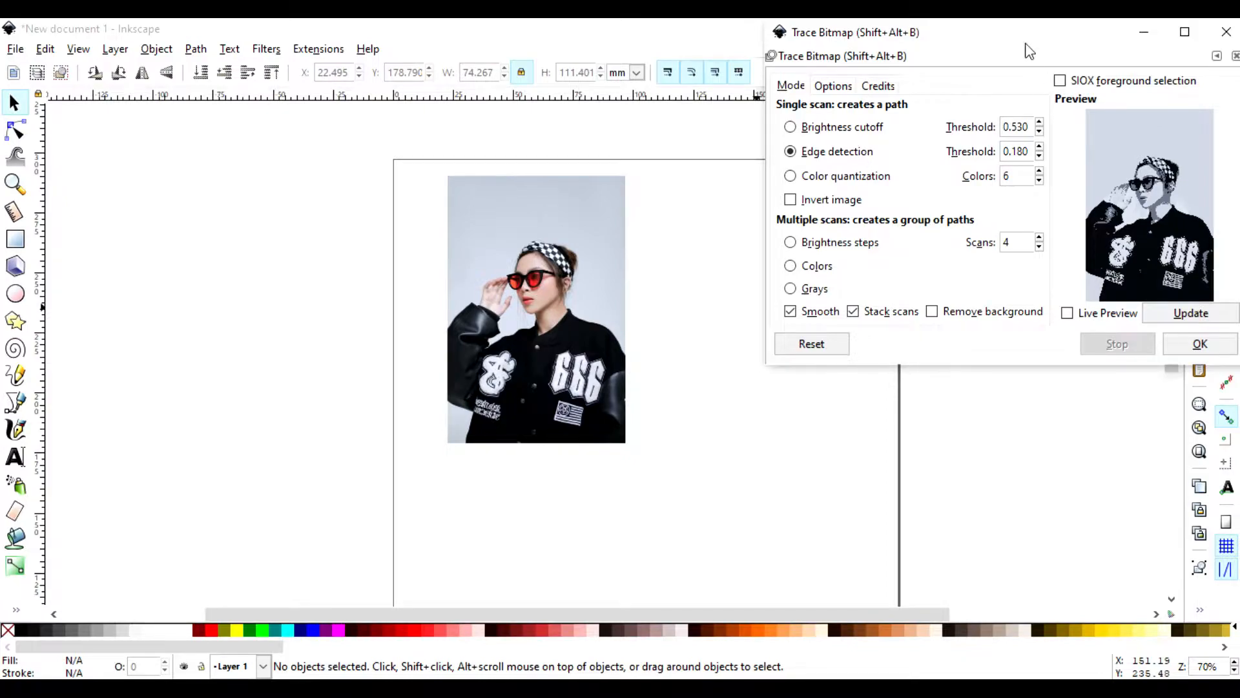
{"action": "left_click_drag", "start_coordinate": [1029, 51], "coordinate": [996, 122]}
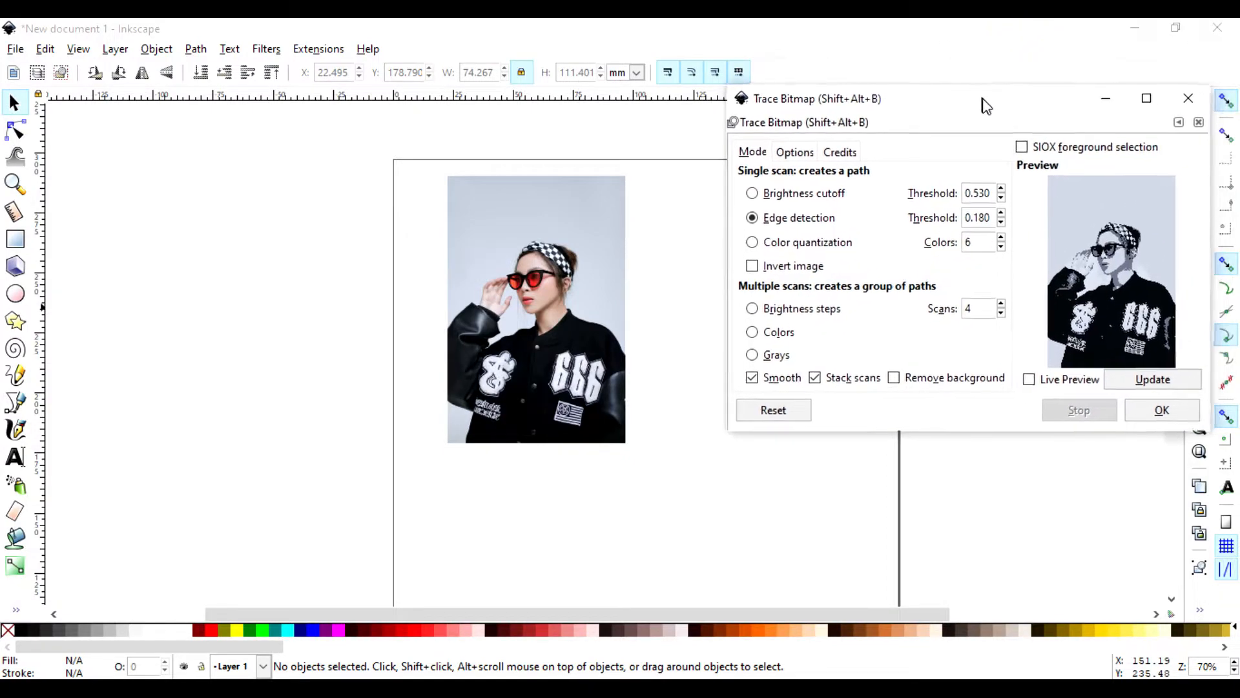
{"action": "left_click", "coordinate": [757, 199]}
{"action": "left_click", "coordinate": [545, 330]}
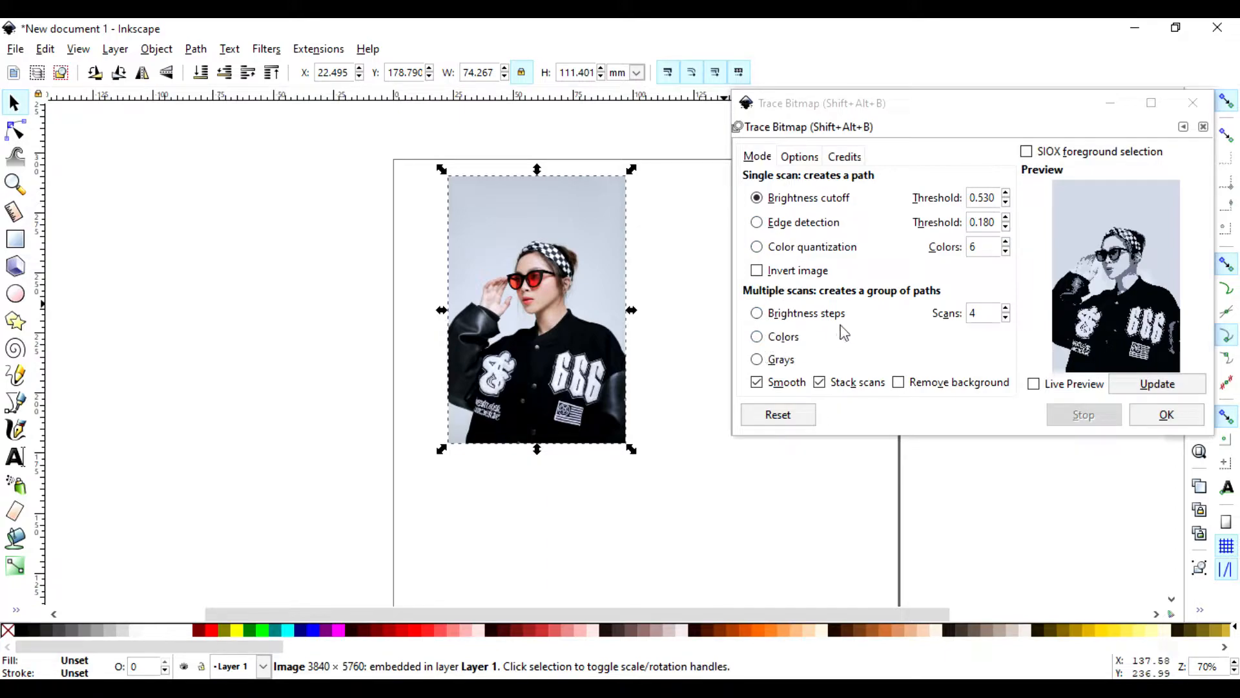
Step: Set the trace's color quantization count to 8 colors and the edge detection threshold to 0.500
{"action": "double_click", "coordinate": [1005, 244]}
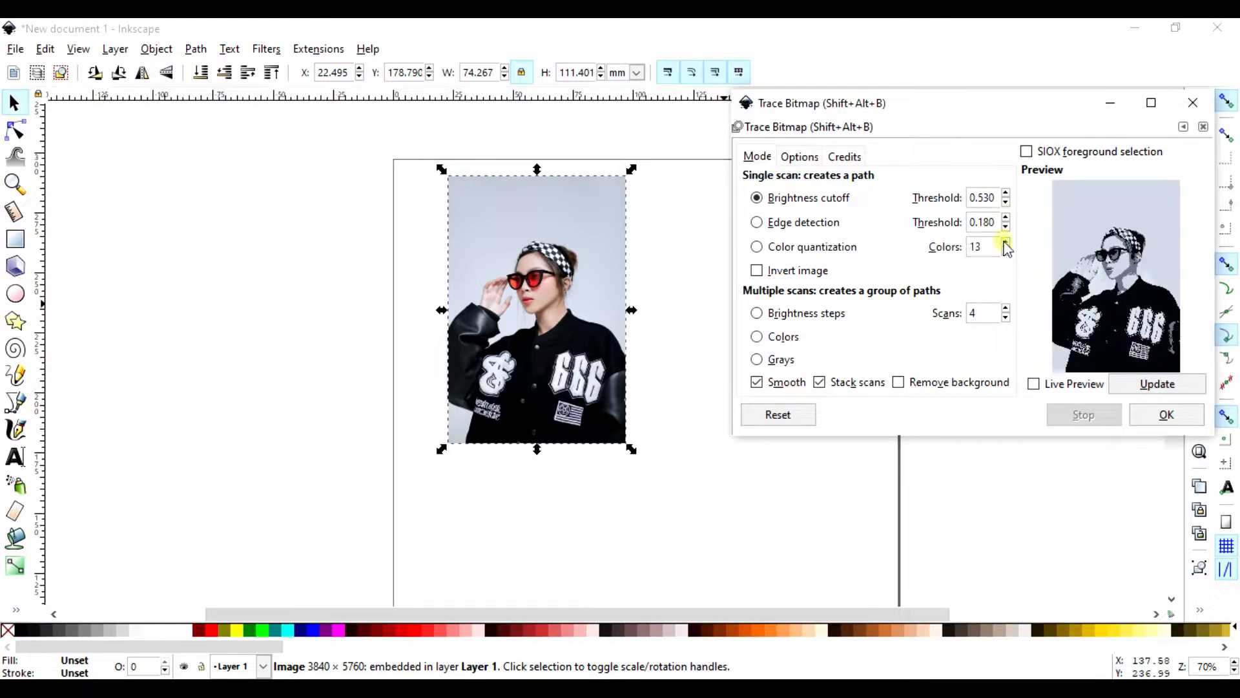
{"action": "left_click_drag", "start_coordinate": [1005, 244], "coordinate": [1006, 253]}
{"action": "left_click", "coordinate": [1006, 242]}
{"action": "left_click", "coordinate": [1006, 219]}
{"action": "left_click", "coordinate": [1005, 219]}
{"action": "left_click", "coordinate": [1006, 219]}
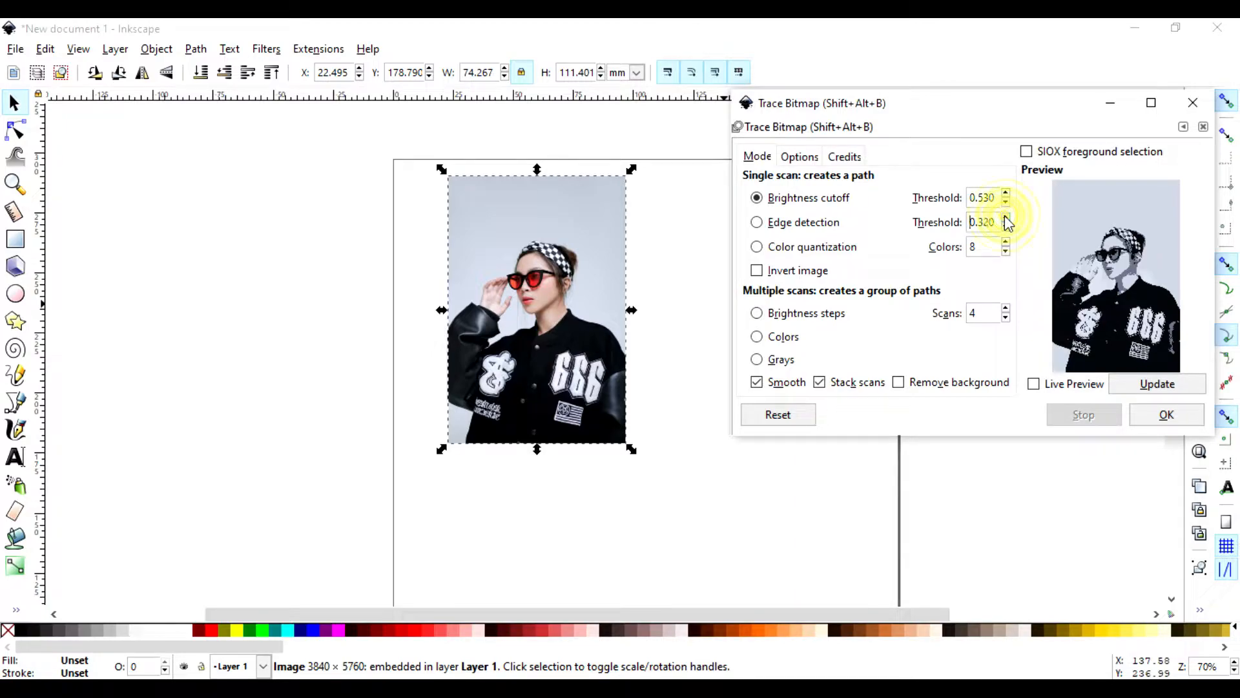
{"action": "left_click", "coordinate": [1006, 219]}
{"action": "left_click", "coordinate": [1006, 219]}
{"action": "left_click", "coordinate": [1006, 218]}
{"action": "left_click", "coordinate": [1006, 219]}
{"action": "left_click", "coordinate": [1006, 219]}
{"action": "left_click", "coordinate": [1006, 219]}
{"action": "left_click", "coordinate": [1006, 219]}
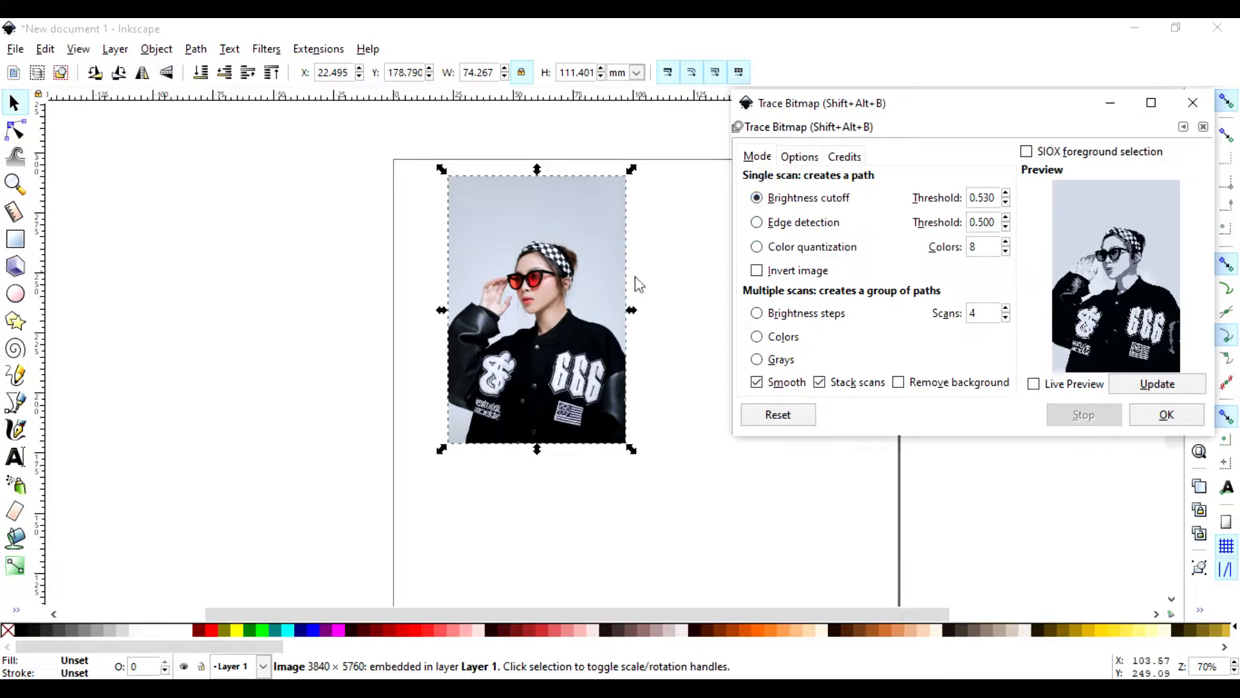
Step: Update the trace preview and trace the photo with Brightness cutoff at threshold 0.530
{"action": "left_click", "coordinate": [1166, 390]}
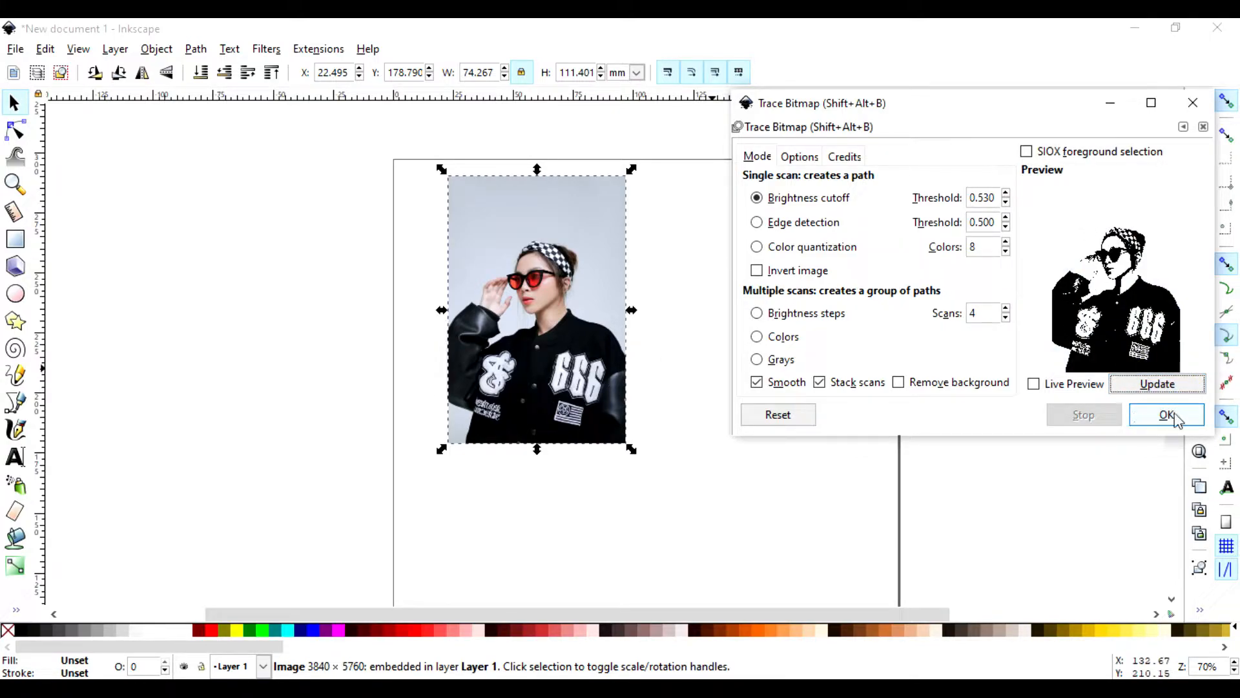
{"action": "left_click_drag", "start_coordinate": [969, 109], "coordinate": [923, 118]}
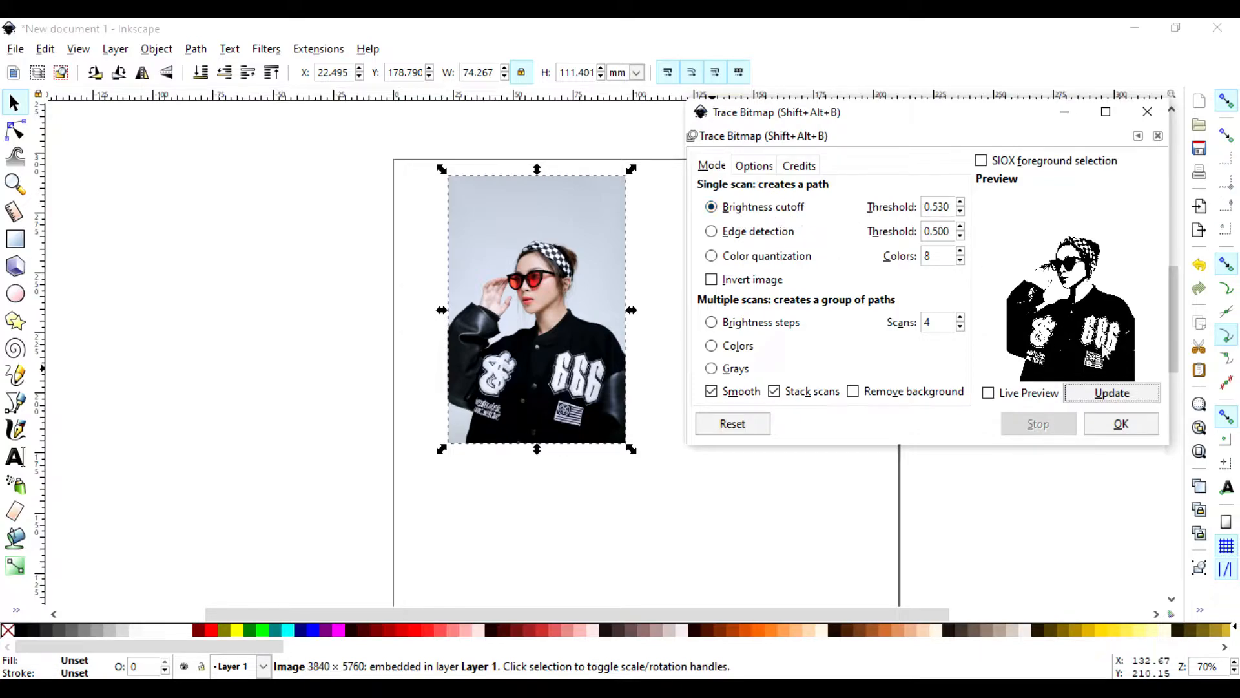
{"action": "left_click", "coordinate": [1121, 428]}
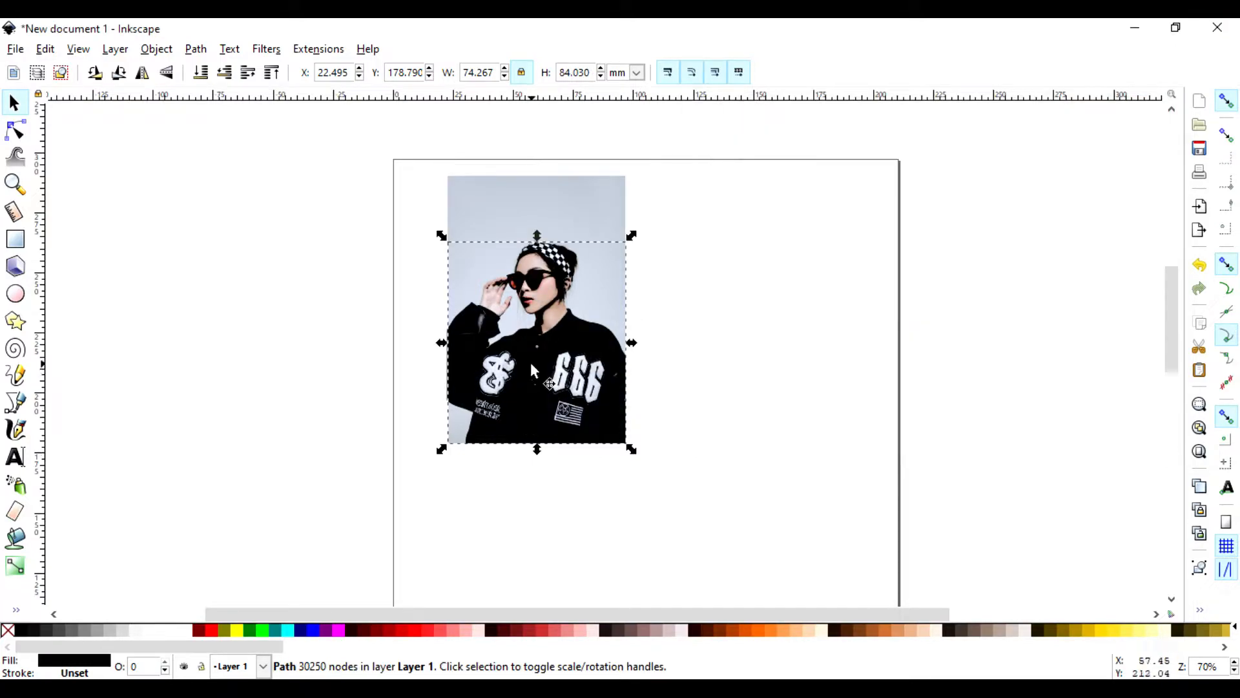
Step: Move the black traced path off the photo to beyond the page's right edge, at about X 216.8 mm and Y 185.2 mm
{"action": "mouse_move", "coordinate": [525, 325]}
{"action": "left_mouse_down"}
{"action": "mouse_move", "coordinate": [583, 358]}
{"action": "mouse_move", "coordinate": [1024, 258]}
{"action": "mouse_move", "coordinate": [1017, 300]}
{"action": "left_mouse_up"}
{"action": "left_click", "coordinate": [1018, 471]}
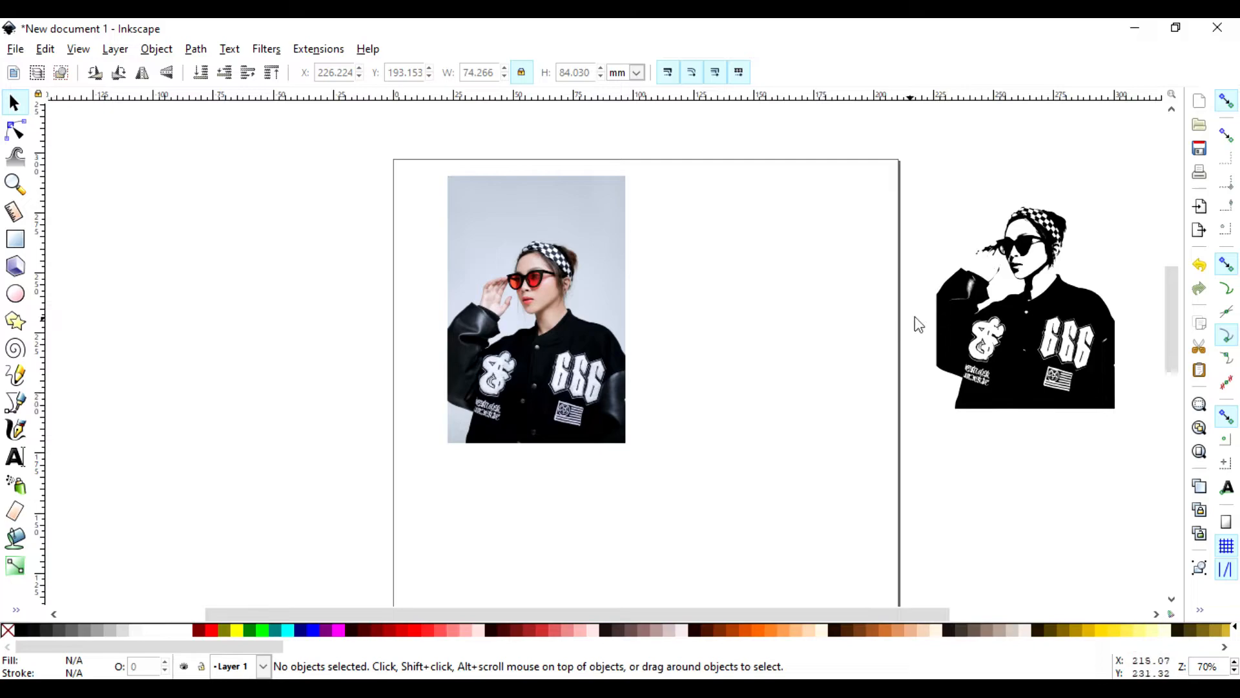
{"action": "mouse_move", "coordinate": [1034, 333]}
{"action": "left_mouse_down"}
{"action": "mouse_move", "coordinate": [986, 347]}
{"action": "mouse_move", "coordinate": [1005, 347]}
{"action": "left_mouse_up"}
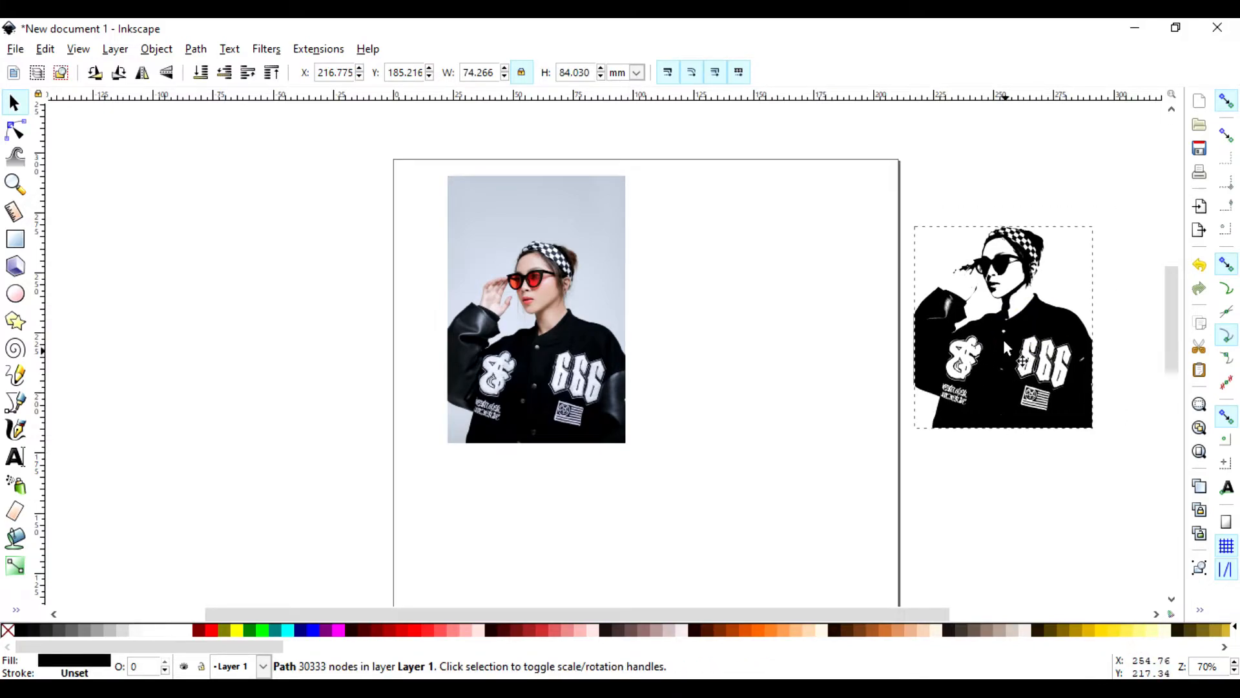
Step: Examine the traced path's details around the face and sleeve, and compare it with the original photo
{"action": "scroll", "coordinate": [1047, 284], "scroll_direction": "up", "scroll_amount": 4}
{"action": "scroll", "coordinate": [611, 359], "scroll_direction": "up", "scroll_amount": 1}
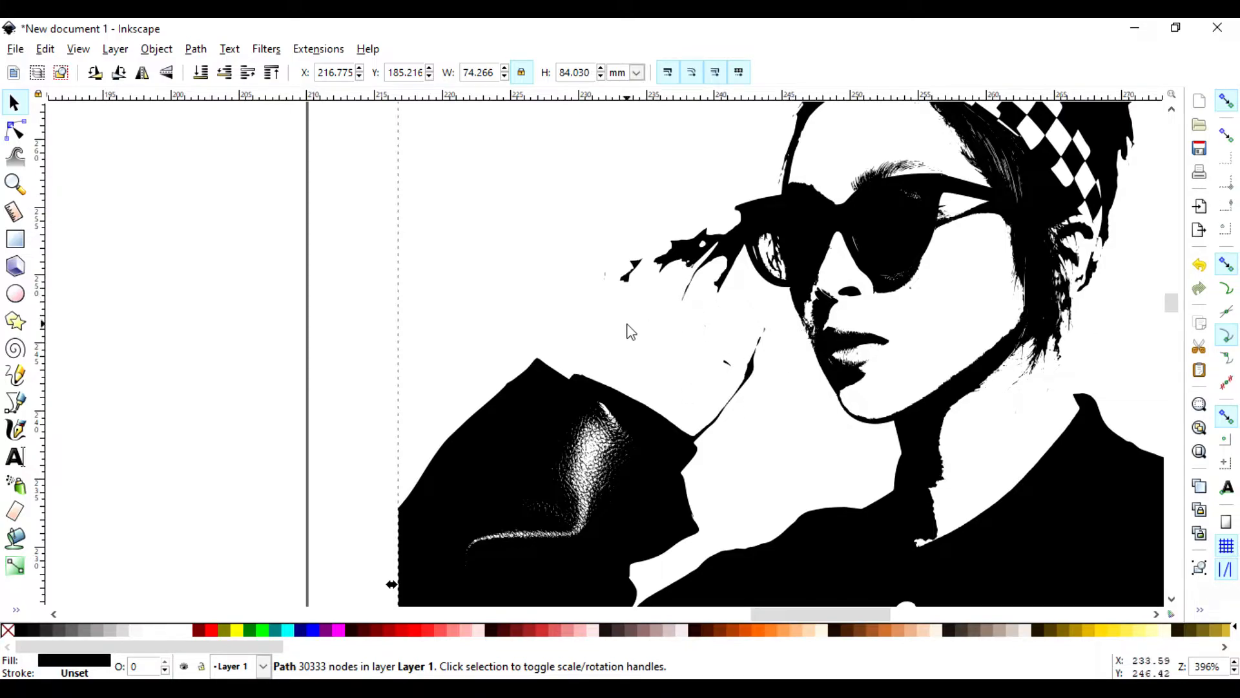
{"action": "scroll", "coordinate": [768, 372], "scroll_direction": "down", "scroll_amount": 2}
{"action": "scroll", "coordinate": [769, 372], "scroll_direction": "down", "scroll_amount": 2}
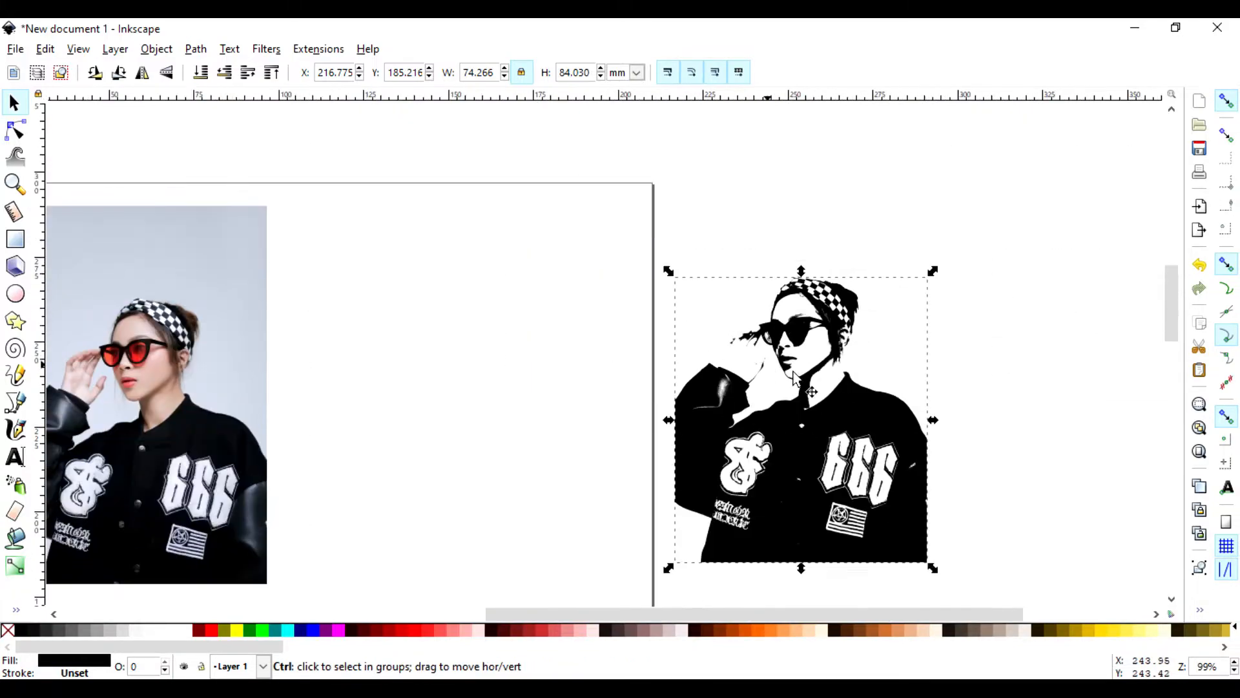
{"action": "scroll", "coordinate": [811, 423], "scroll_direction": "down", "scroll_amount": 4}
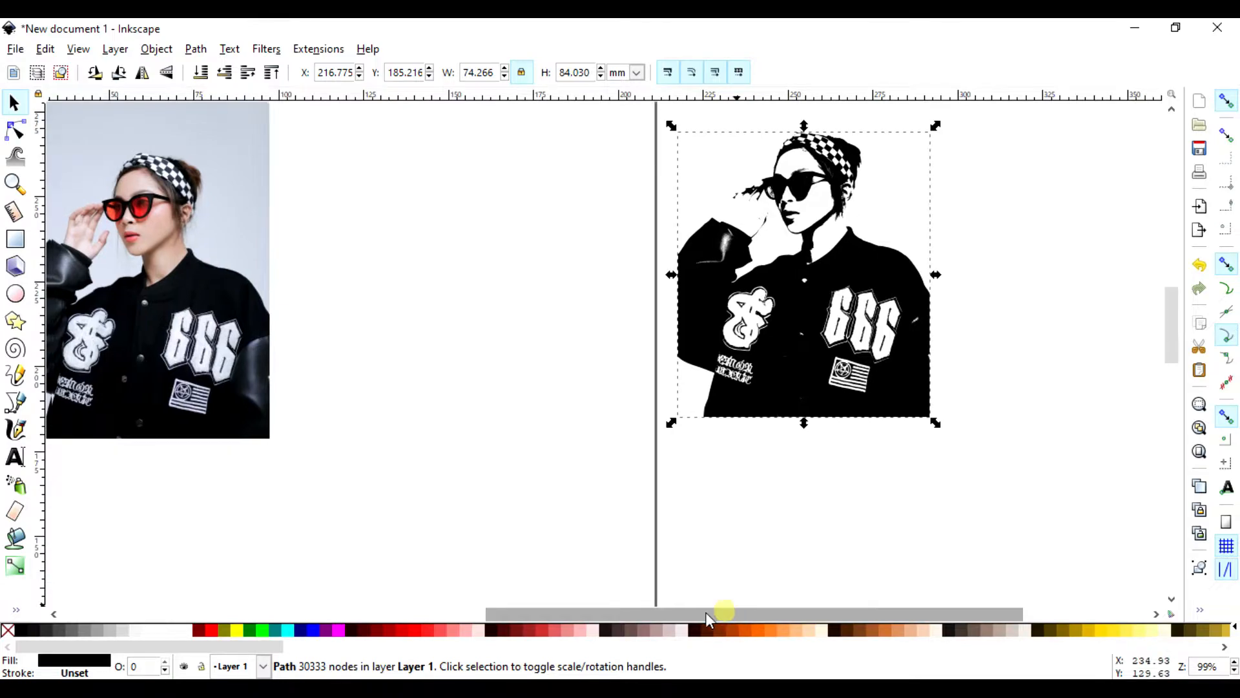
{"action": "left_click_drag", "start_coordinate": [728, 611], "coordinate": [618, 612]}
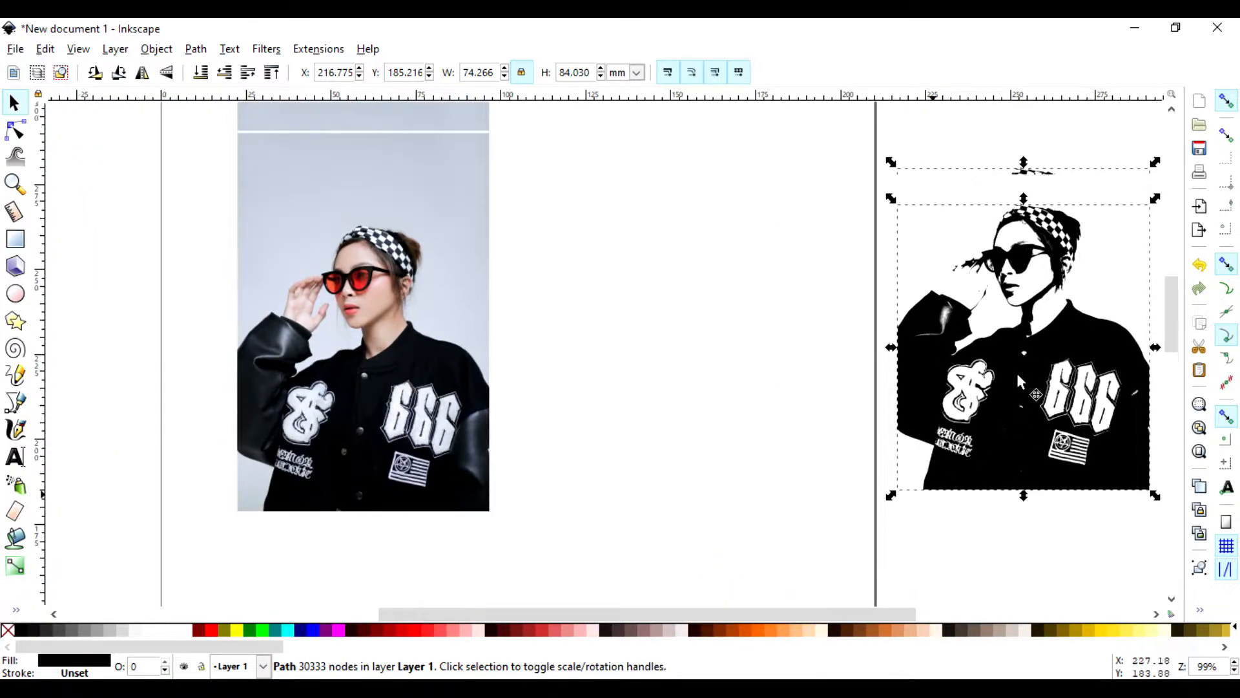
{"action": "scroll", "coordinate": [840, 569], "scroll_direction": "up", "scroll_amount": 1}
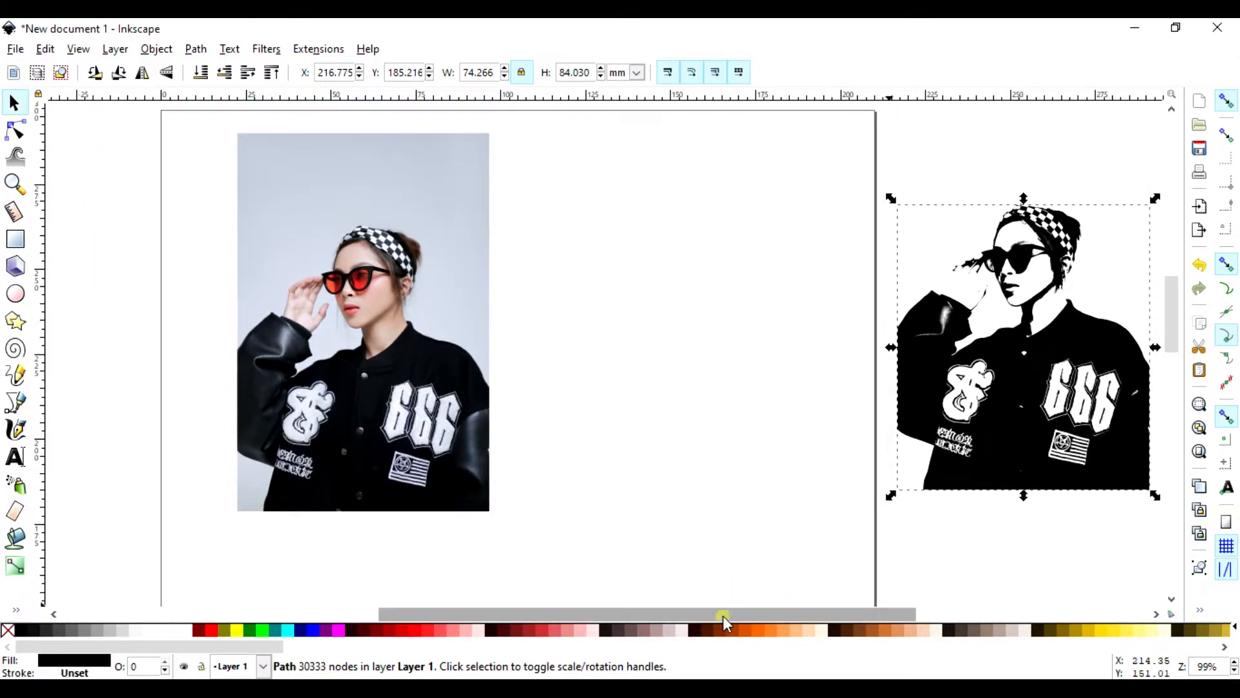
{"action": "left_click_drag", "start_coordinate": [723, 615], "coordinate": [758, 615]}
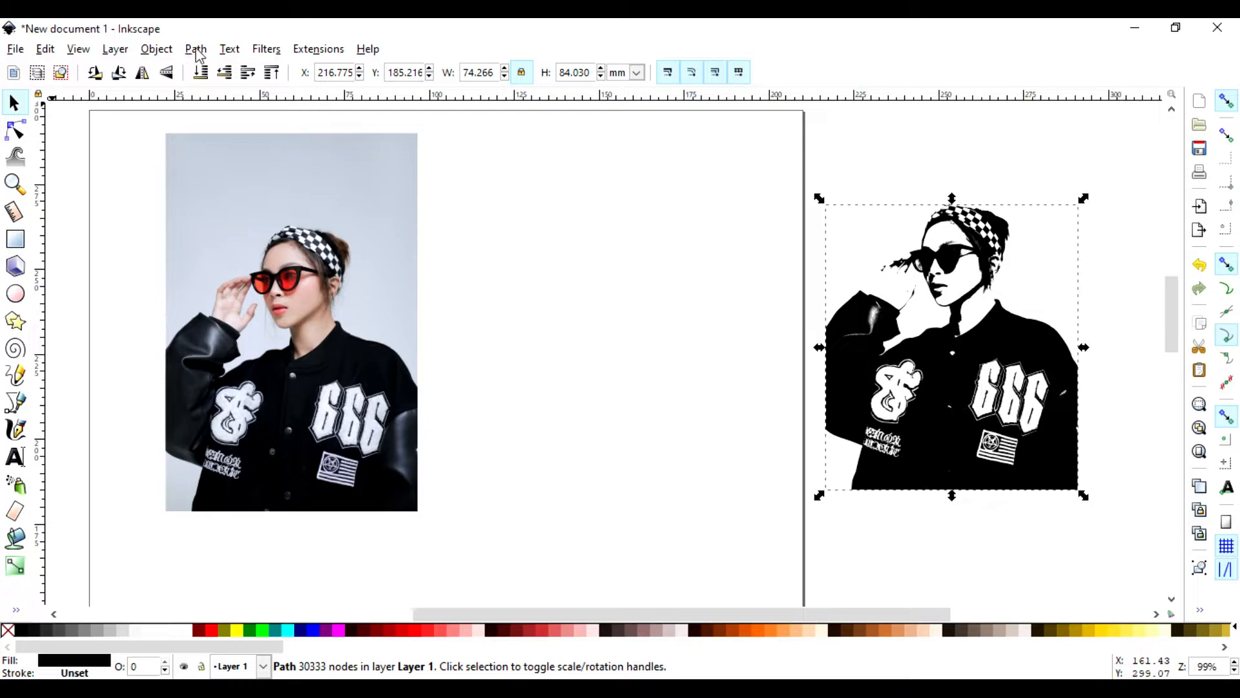
Step: Reselect the photo and trace it again with Brightness cutoff at threshold 0.530 and Invert image enabled
{"action": "left_click", "coordinate": [240, 244]}
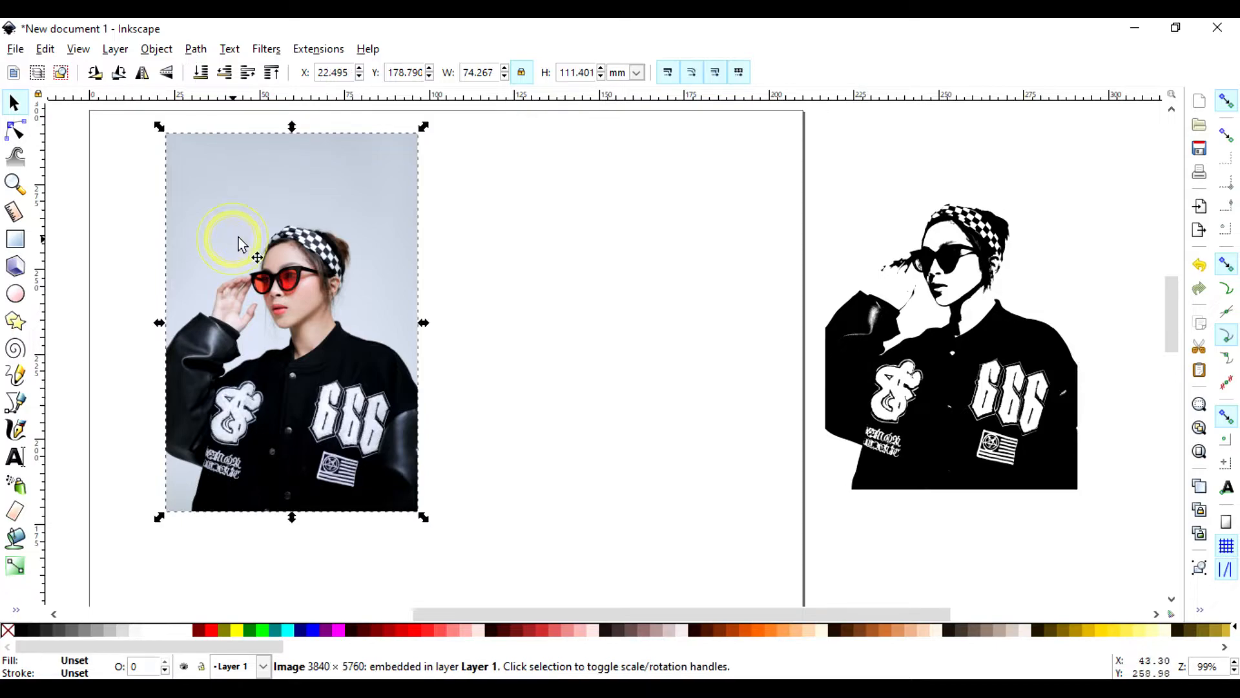
{"action": "left_click", "coordinate": [195, 49]}
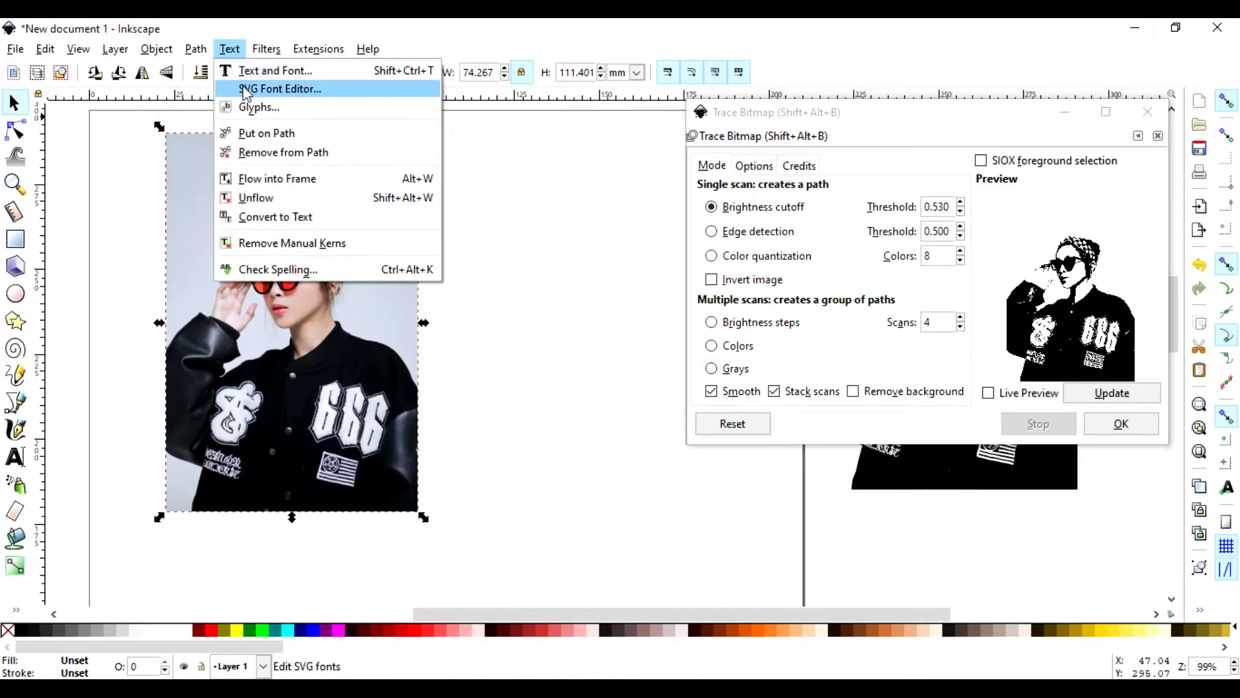
{"action": "left_click", "coordinate": [231, 109]}
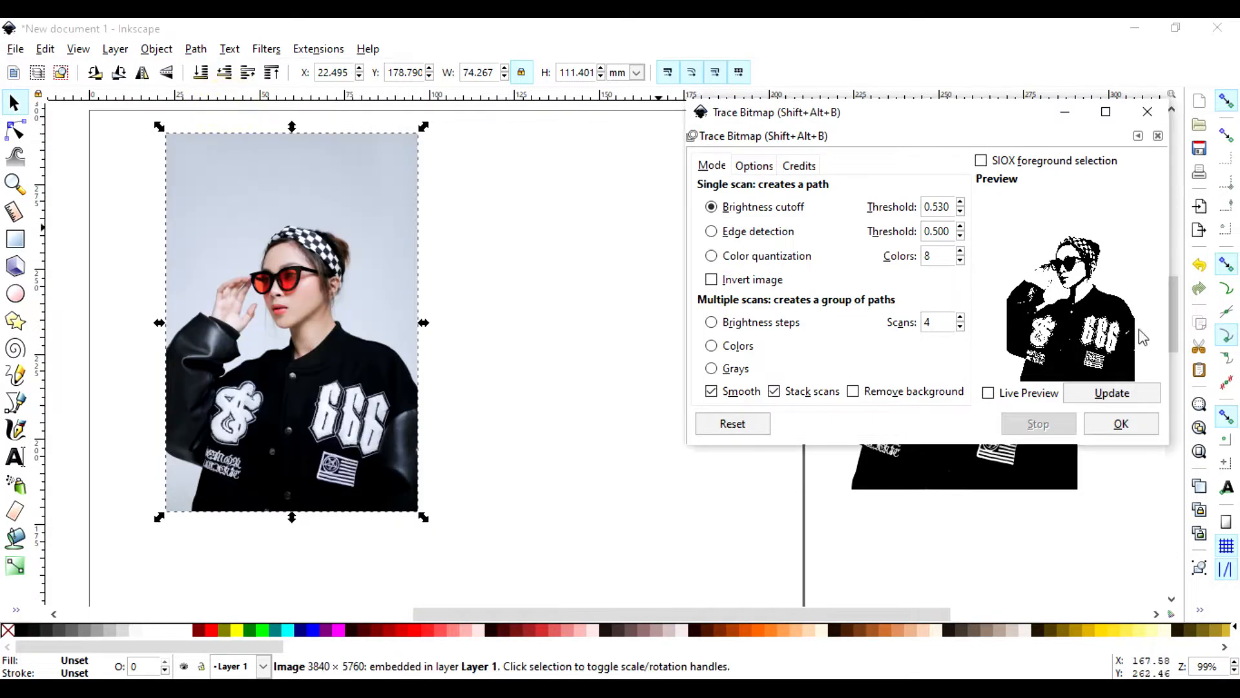
{"action": "mouse_move", "coordinate": [901, 115]}
{"action": "left_mouse_down"}
{"action": "mouse_move", "coordinate": [927, 170]}
{"action": "mouse_move", "coordinate": [881, 379]}
{"action": "left_mouse_up"}
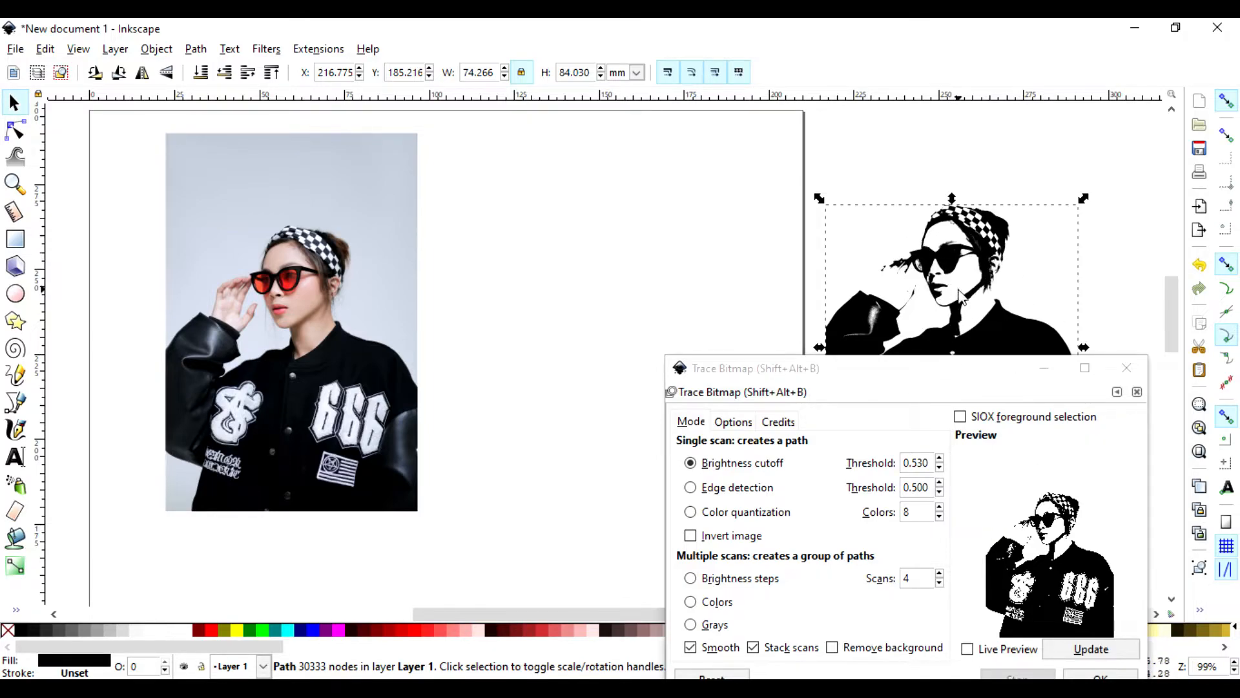
{"action": "mouse_move", "coordinate": [931, 367]}
{"action": "left_mouse_down"}
{"action": "mouse_move", "coordinate": [940, 284]}
{"action": "mouse_move", "coordinate": [889, 173]}
{"action": "left_mouse_up"}
{"action": "left_click", "coordinate": [282, 363]}
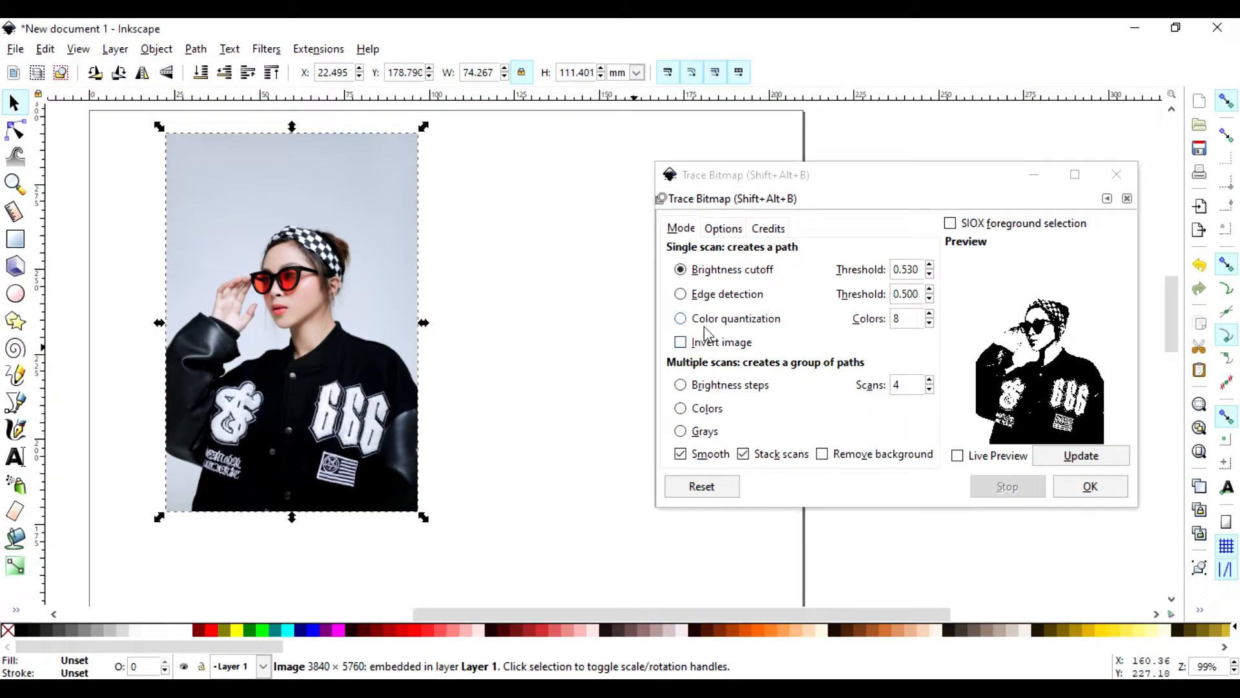
{"action": "left_click", "coordinate": [680, 342]}
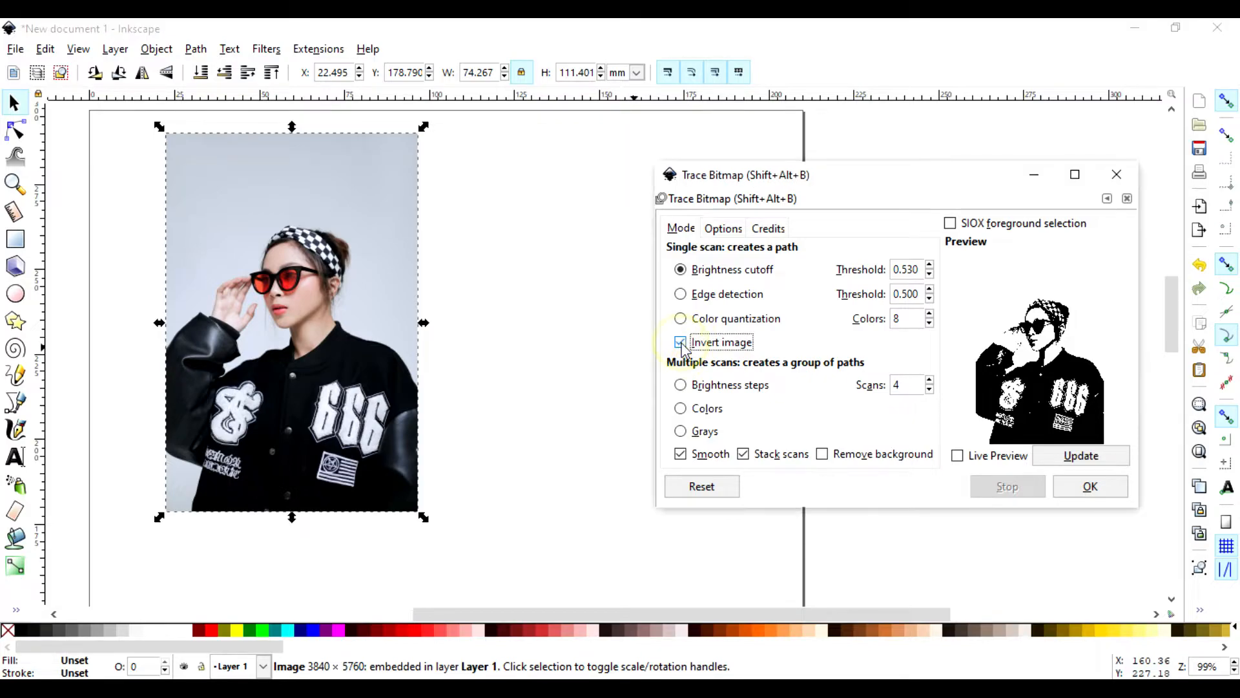
{"action": "left_click", "coordinate": [1080, 457]}
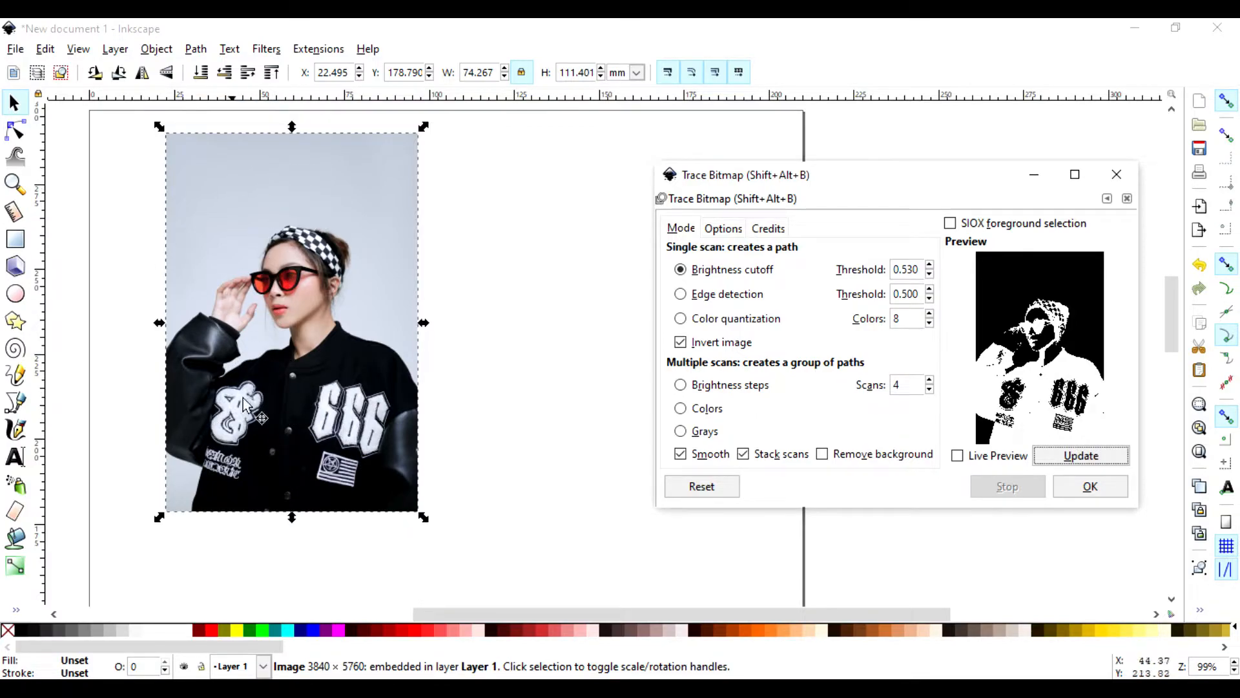
{"action": "left_click", "coordinate": [1091, 491]}
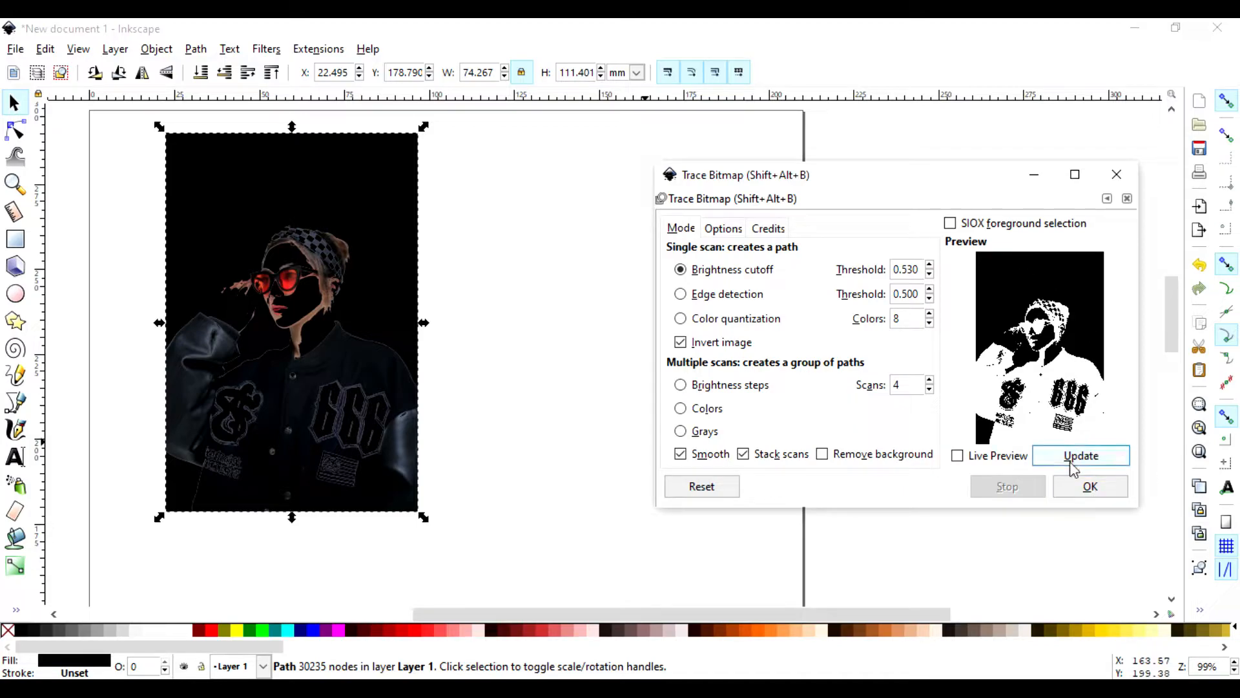
Step: Move the inverted trace between the photo and the first trace, at about X 125.1 mm and Y 171.0 mm, and deselect it
{"action": "mouse_move", "coordinate": [959, 186]}
{"action": "left_mouse_down"}
{"action": "mouse_move", "coordinate": [1008, 278]}
{"action": "mouse_move", "coordinate": [996, 514]}
{"action": "left_mouse_up"}
{"action": "mouse_move", "coordinate": [288, 304]}
{"action": "left_mouse_down"}
{"action": "mouse_move", "coordinate": [478, 310]}
{"action": "mouse_move", "coordinate": [660, 368]}
{"action": "mouse_move", "coordinate": [624, 343]}
{"action": "left_mouse_up"}
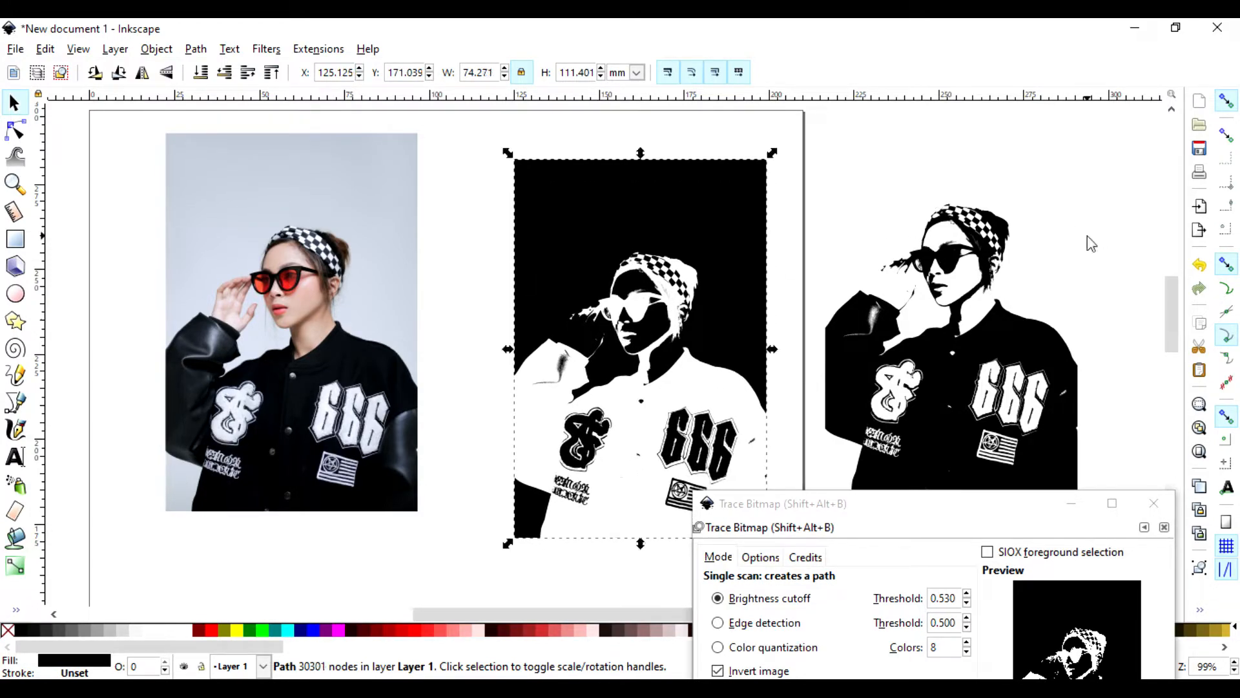
{"action": "left_click", "coordinate": [1067, 275]}
Step: Try to preview an Edge detection trace at threshold 0.500
{"action": "mouse_move", "coordinate": [975, 507]}
{"action": "left_mouse_down"}
{"action": "mouse_move", "coordinate": [977, 307]}
{"action": "mouse_move", "coordinate": [1001, 153]}
{"action": "mouse_move", "coordinate": [941, 126]}
{"action": "left_mouse_up"}
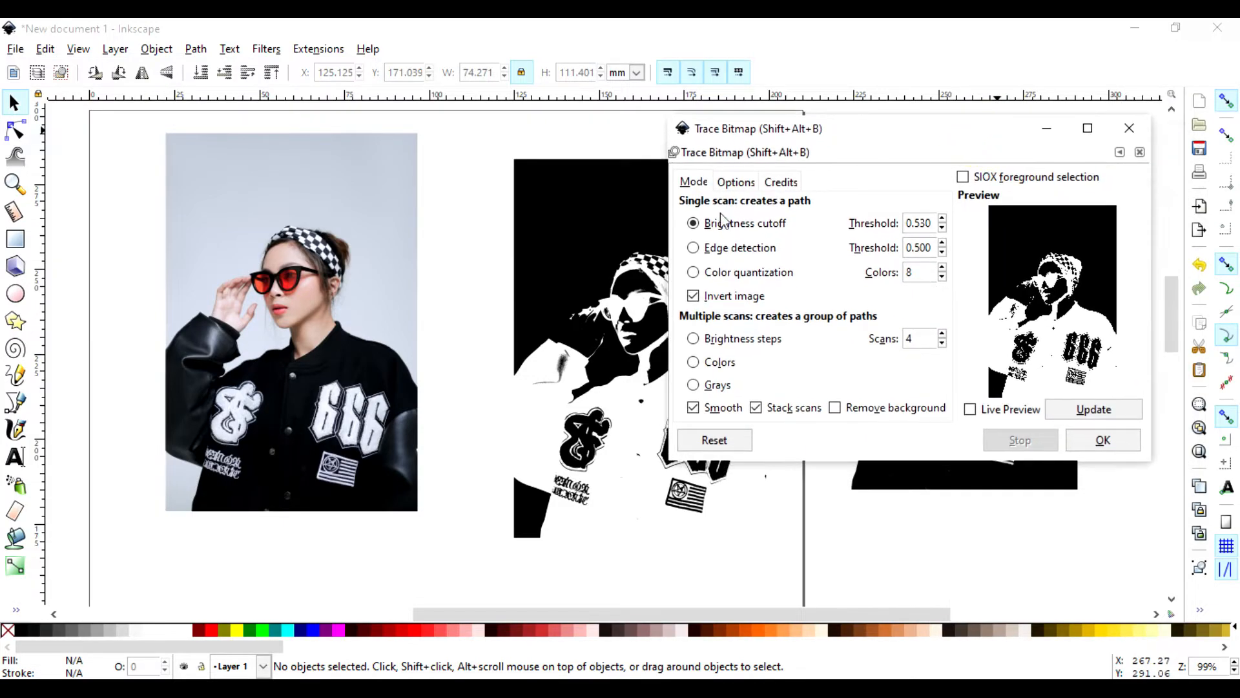
{"action": "left_click", "coordinate": [692, 248]}
{"action": "left_click", "coordinate": [1090, 412]}
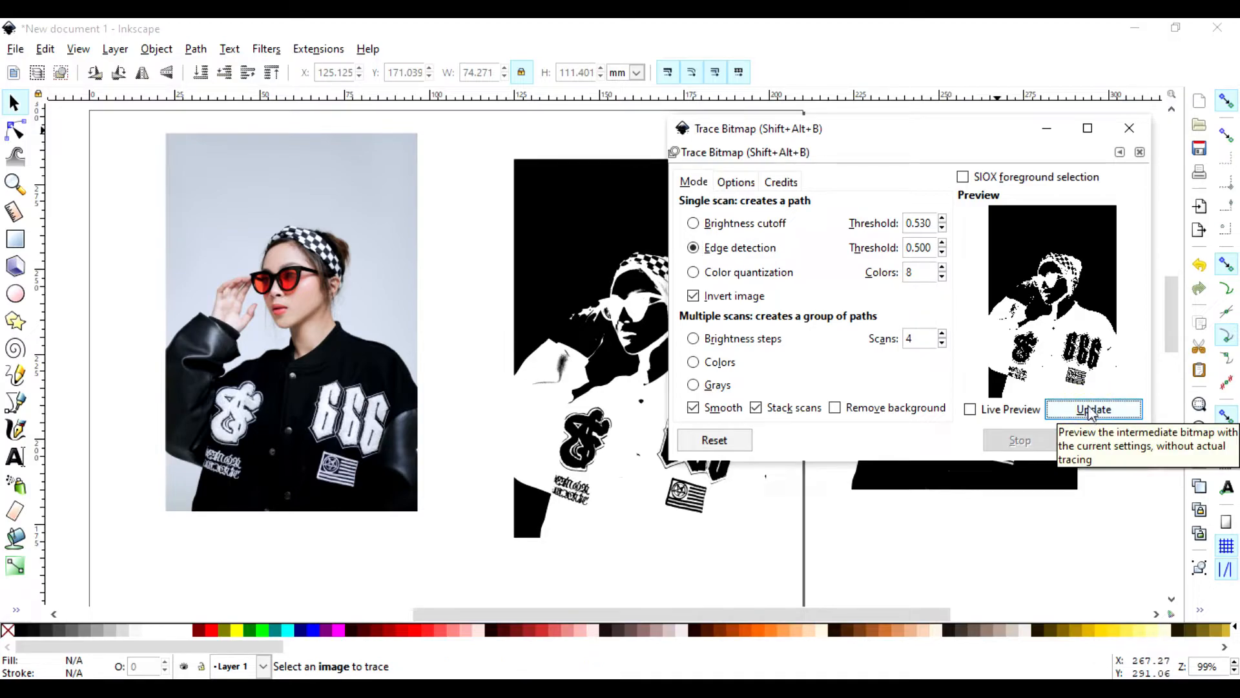
{"action": "left_click", "coordinate": [1092, 411]}
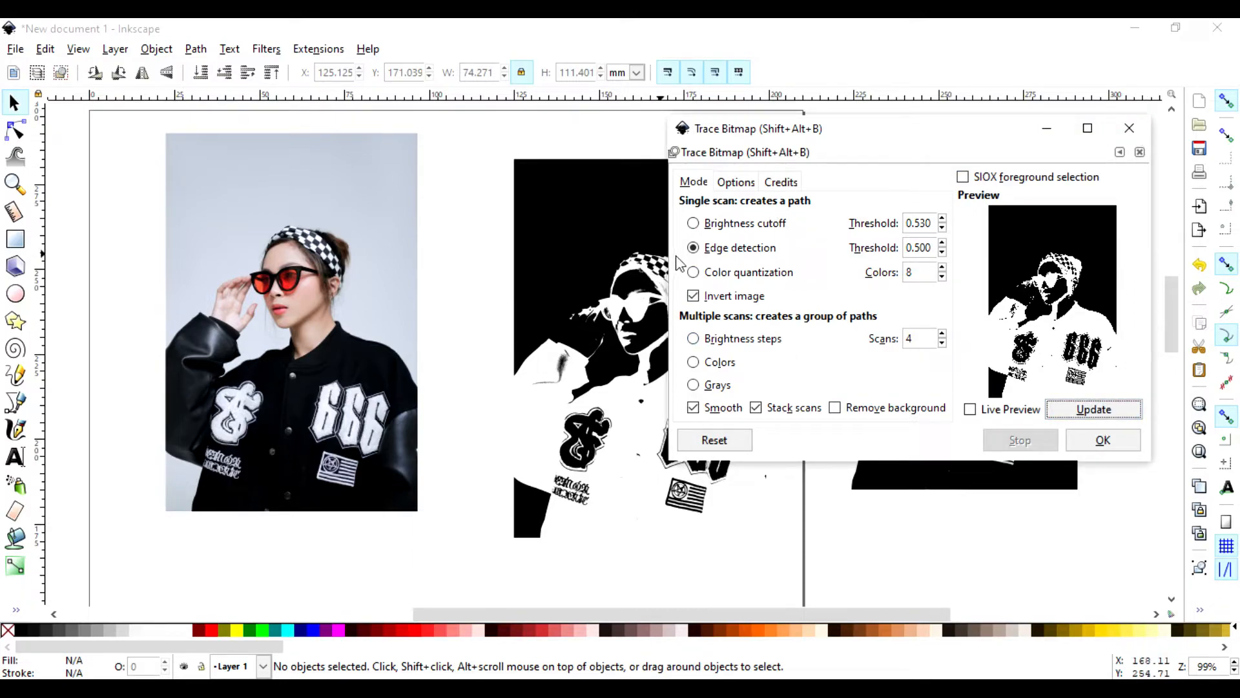
Step: Switch the trace mode to Color quantization with 8 colors and turn off Invert image
{"action": "left_click", "coordinate": [693, 272]}
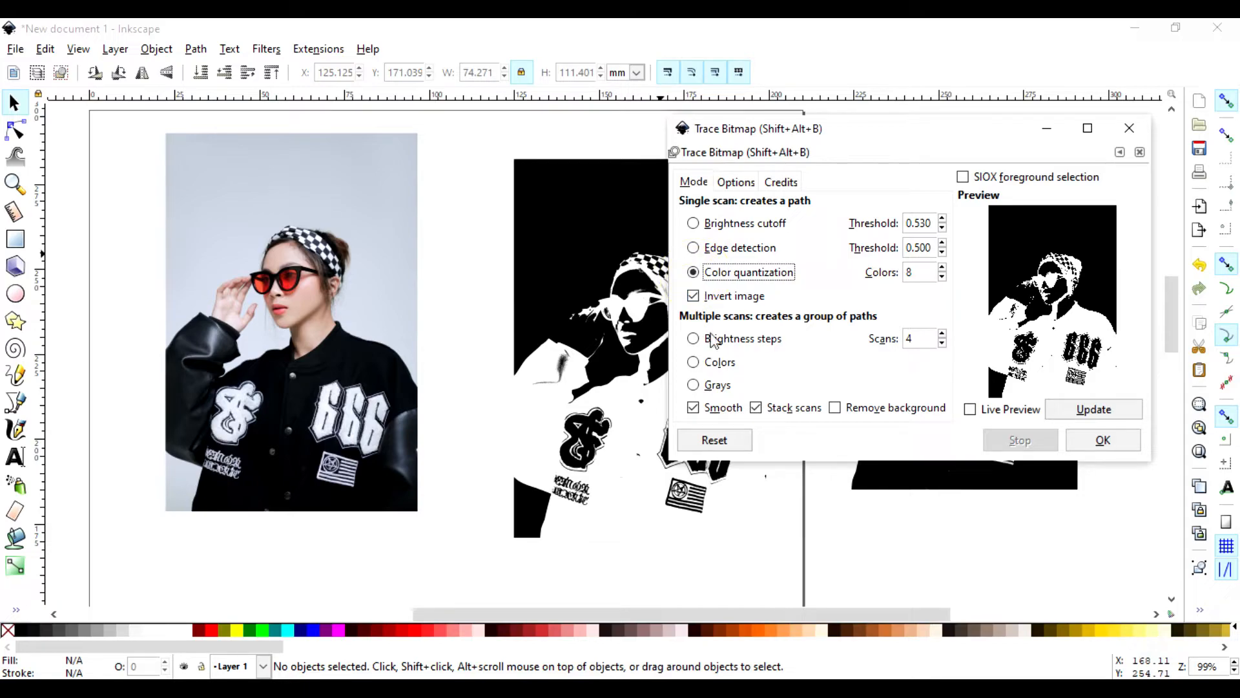
{"action": "left_click", "coordinate": [693, 296]}
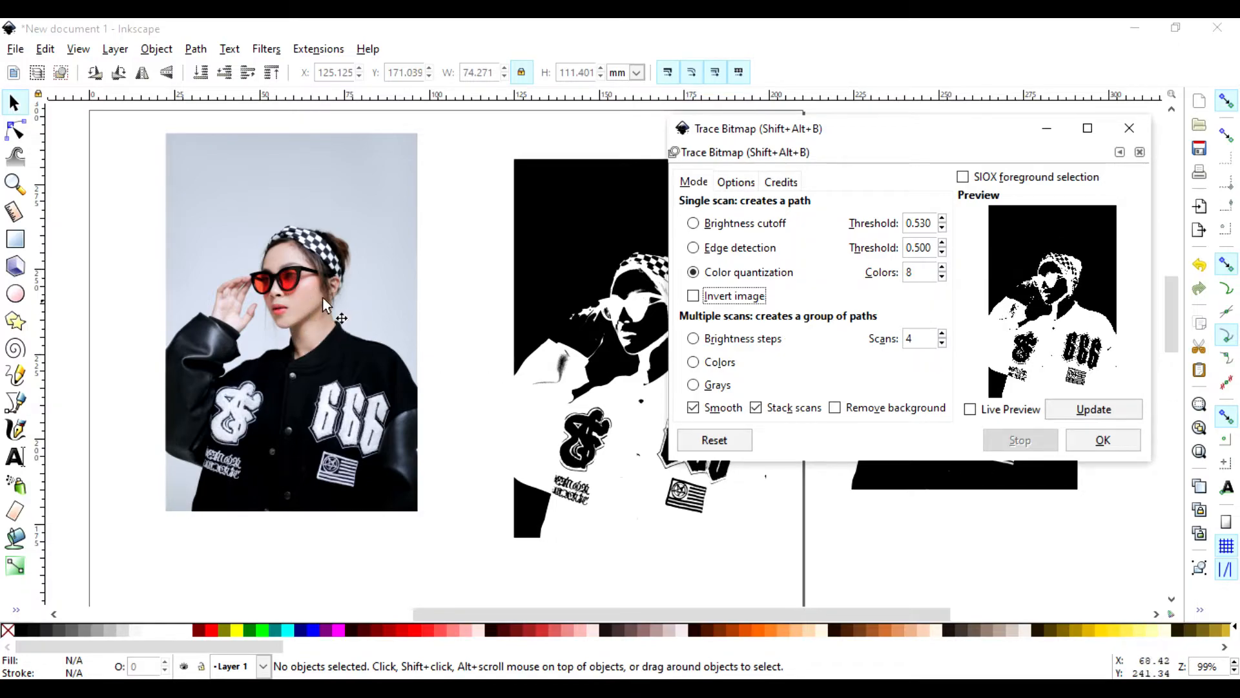
{"action": "left_click", "coordinate": [942, 268]}
{"action": "left_click", "coordinate": [942, 278]}
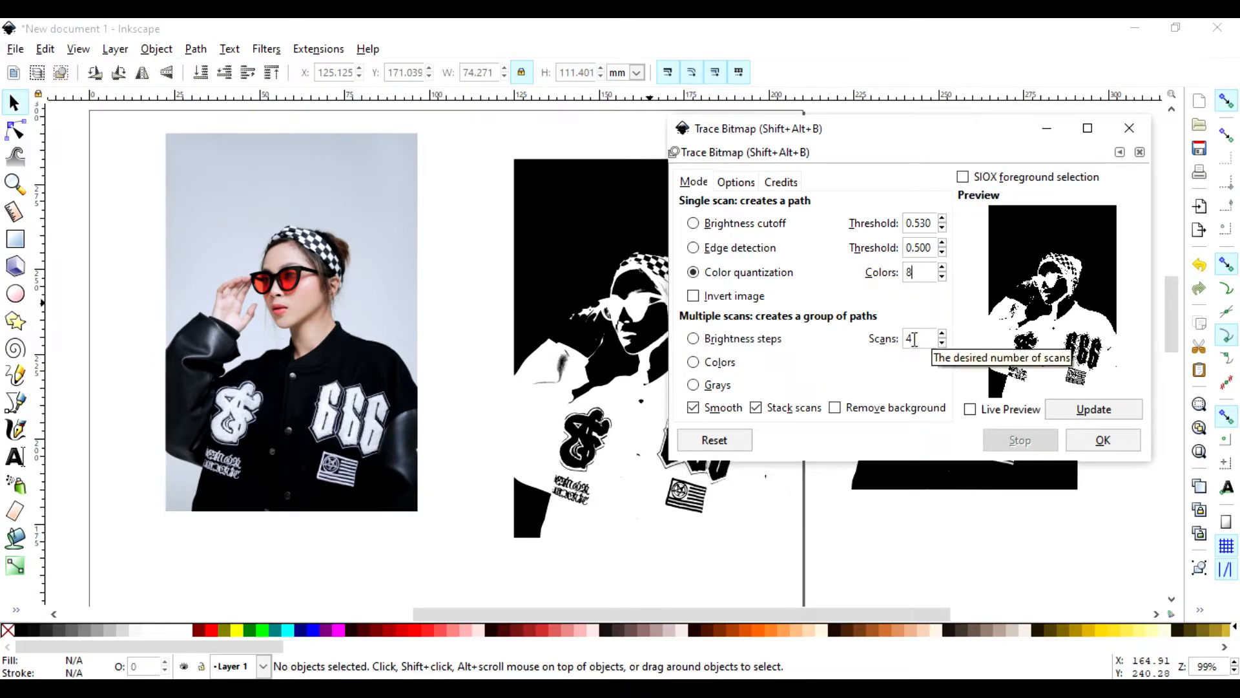
Step: Set the number of scans for multiple-scan tracing to 6
{"action": "left_click", "coordinate": [943, 334]}
{"action": "left_click", "coordinate": [943, 335]}
{"action": "left_click_drag", "start_coordinate": [942, 338], "coordinate": [943, 343]}
{"action": "left_click", "coordinate": [943, 342]}
{"action": "left_click", "coordinate": [942, 334]}
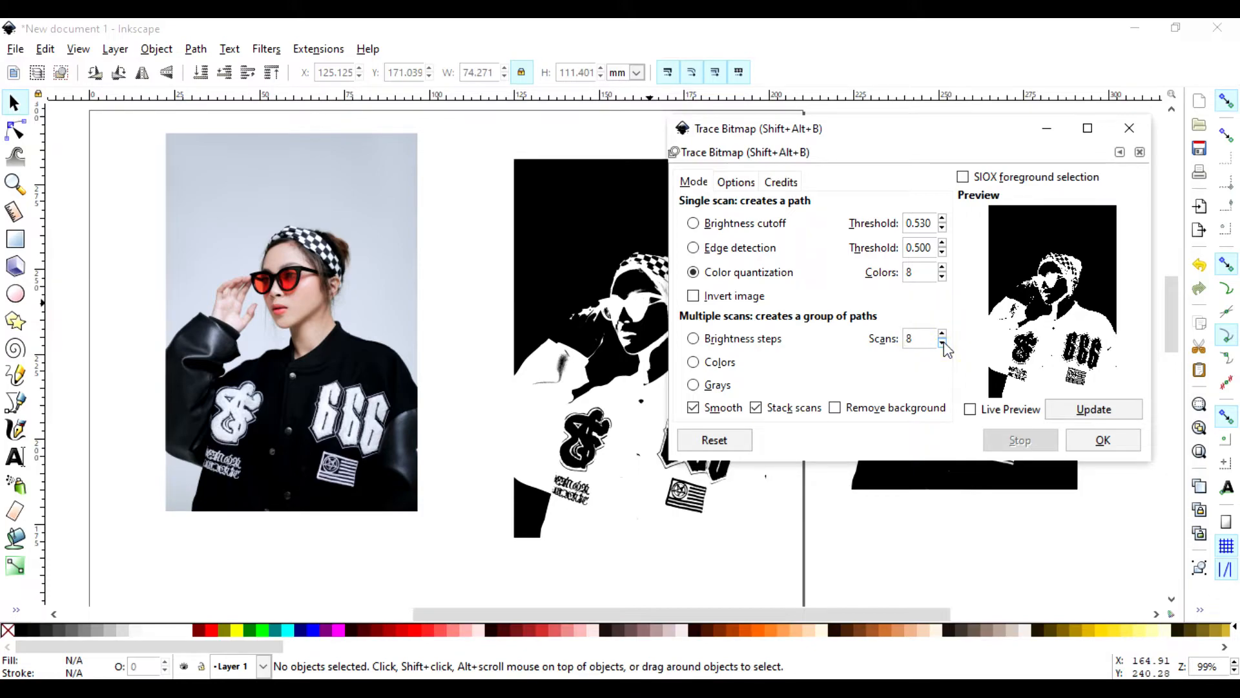
{"action": "left_click", "coordinate": [943, 344]}
Step: Choose the Grays multiple-scan mode and close the Trace Bitmap dialog
{"action": "left_click_drag", "start_coordinate": [913, 132], "coordinate": [839, 159]}
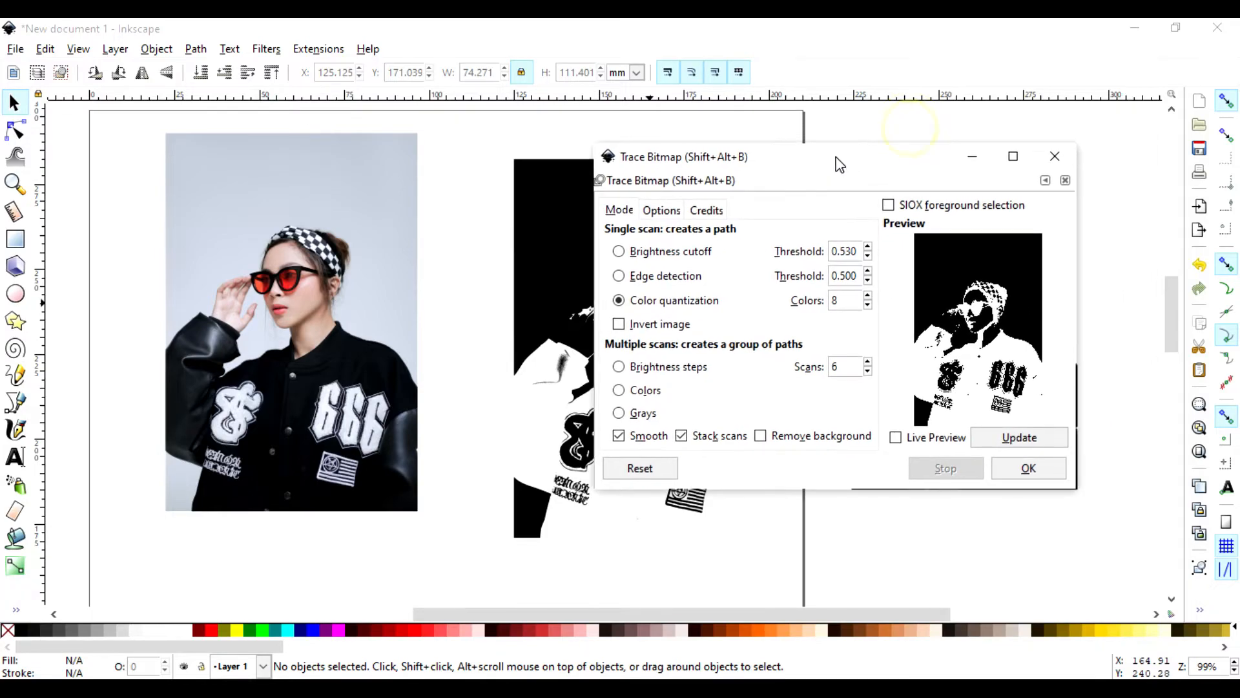
{"action": "left_click", "coordinate": [618, 414]}
{"action": "left_click", "coordinate": [1055, 157]}
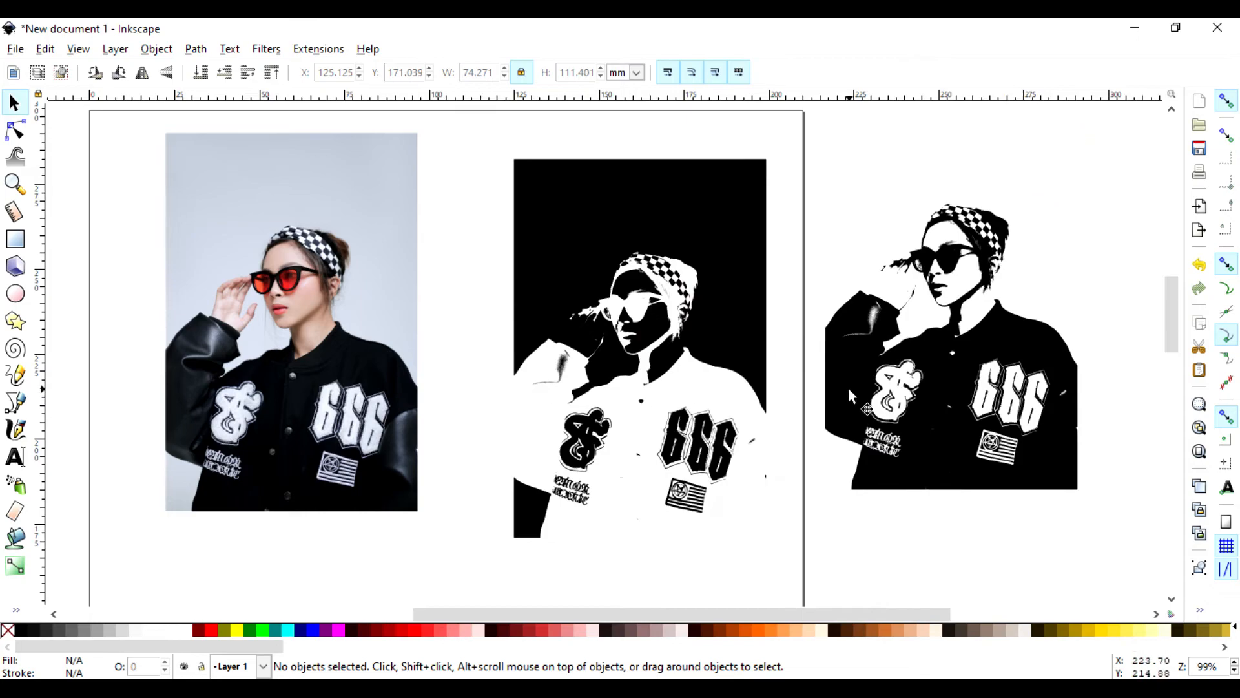
Step: Move the inverted trace down the page and bring the normal trace down beside it
{"action": "scroll", "coordinate": [819, 393], "scroll_direction": "down", "scroll_amount": 5}
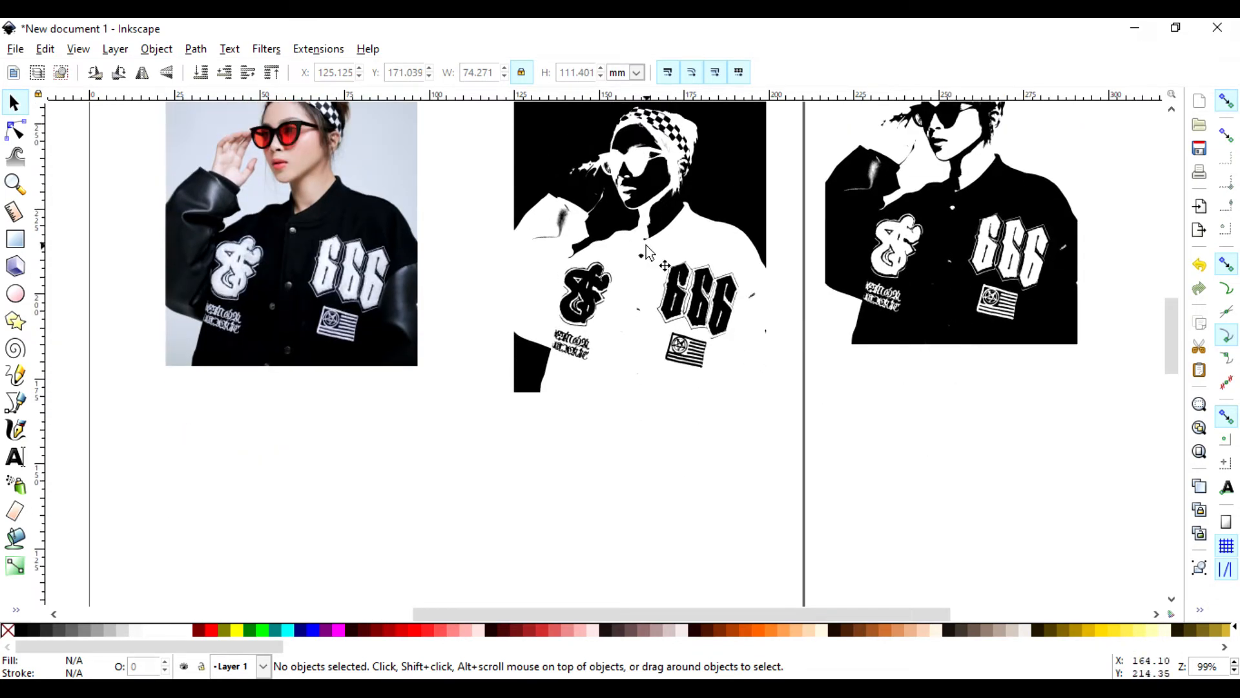
{"action": "left_click_drag", "start_coordinate": [636, 378], "coordinate": [636, 378]}
{"action": "left_click_drag", "start_coordinate": [644, 250], "coordinate": [642, 439]}
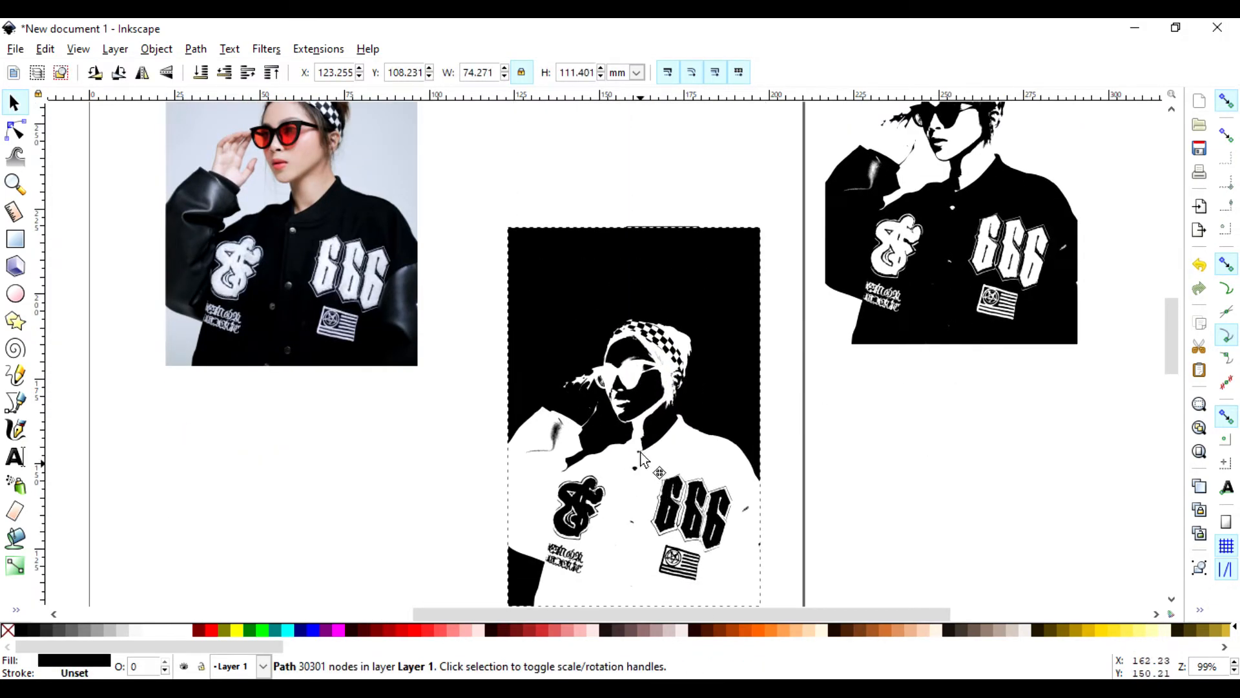
{"action": "mouse_move", "coordinate": [932, 288]}
{"action": "left_mouse_down"}
{"action": "mouse_move", "coordinate": [905, 343]}
{"action": "mouse_move", "coordinate": [775, 484]}
{"action": "mouse_move", "coordinate": [877, 420]}
{"action": "left_mouse_up"}
{"action": "left_click_drag", "start_coordinate": [940, 377], "coordinate": [926, 356]}
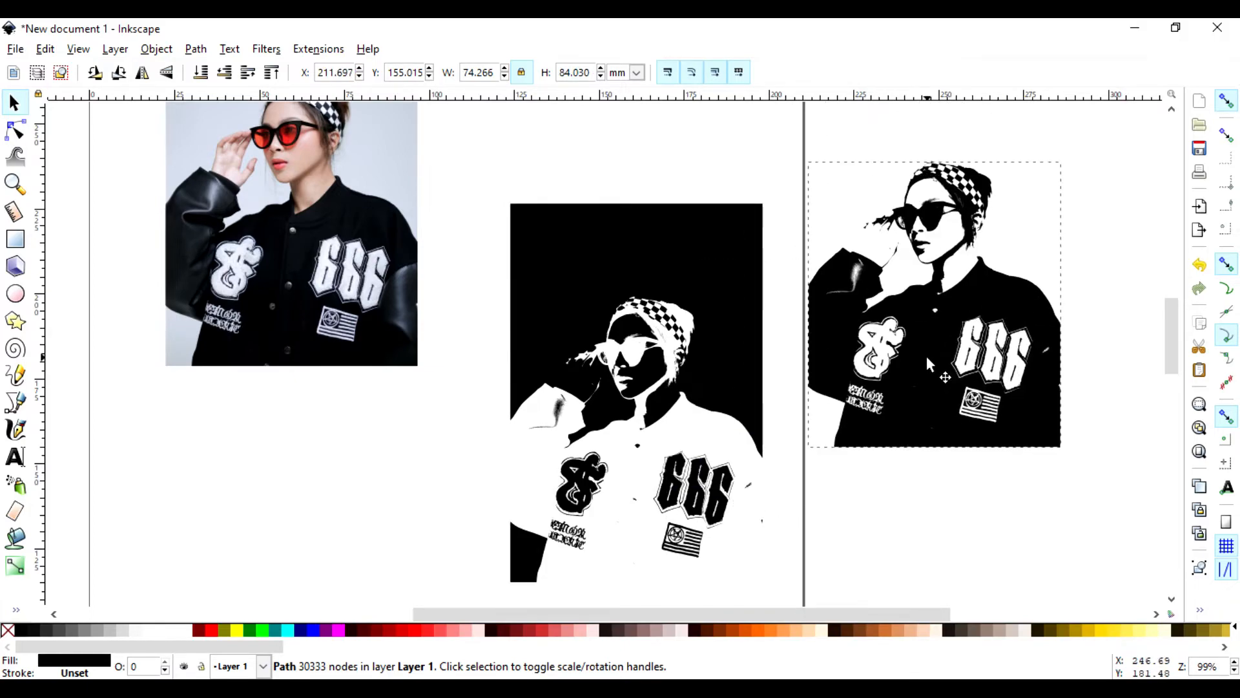
Step: Fill the normal trace with yellow, place it over the inverted trace and deselect it
{"action": "scroll", "coordinate": [812, 473], "scroll_direction": "down", "scroll_amount": 4}
{"action": "scroll", "coordinate": [817, 463], "scroll_direction": "up", "scroll_amount": 3}
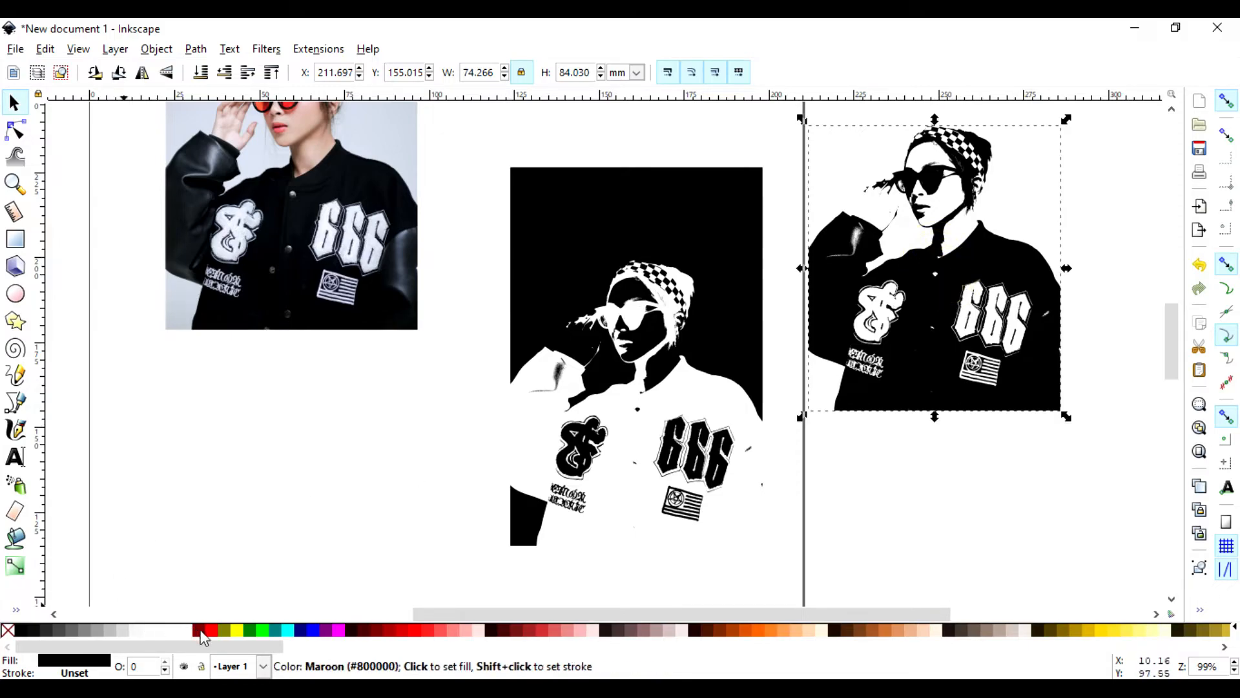
{"action": "left_click", "coordinate": [237, 630]}
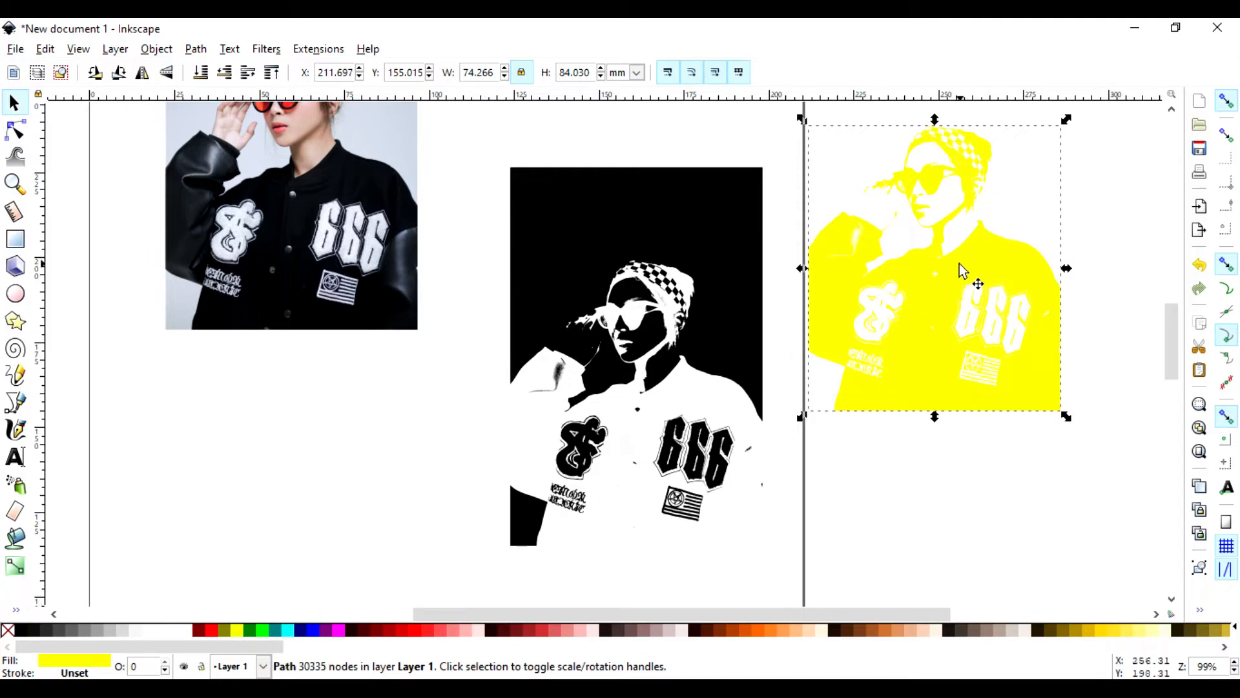
{"action": "mouse_move", "coordinate": [963, 268]}
{"action": "left_mouse_down"}
{"action": "mouse_move", "coordinate": [931, 336]}
{"action": "mouse_move", "coordinate": [789, 393]}
{"action": "mouse_move", "coordinate": [668, 379]}
{"action": "mouse_move", "coordinate": [701, 343]}
{"action": "mouse_move", "coordinate": [633, 359]}
{"action": "mouse_move", "coordinate": [664, 393]}
{"action": "left_mouse_up"}
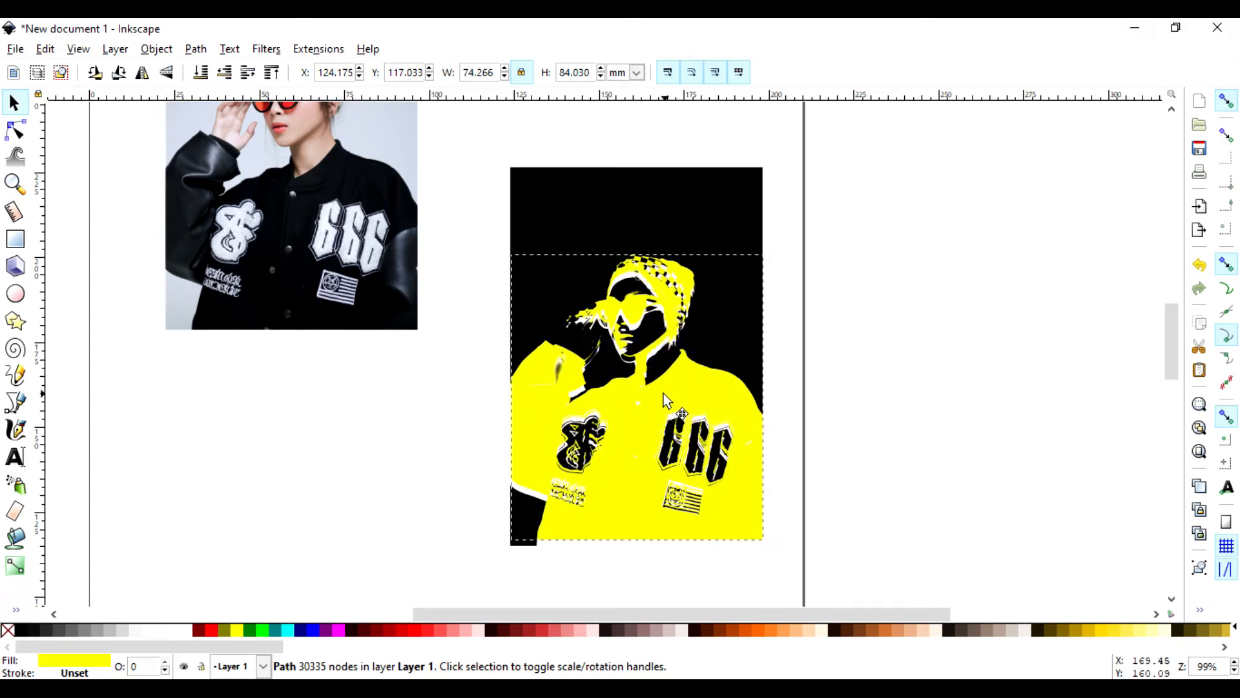
{"action": "left_click", "coordinate": [900, 363]}
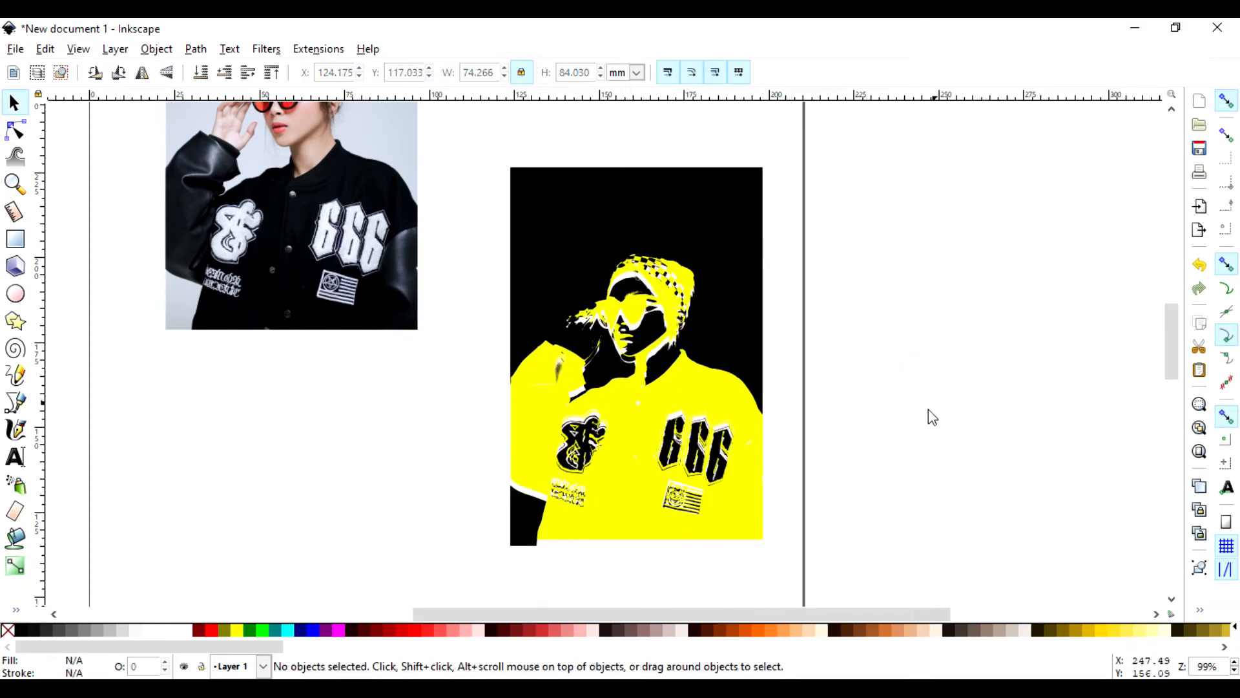
Step: Select the yellow trace together with the black inverted trace and group them
{"action": "left_click", "coordinate": [660, 431]}
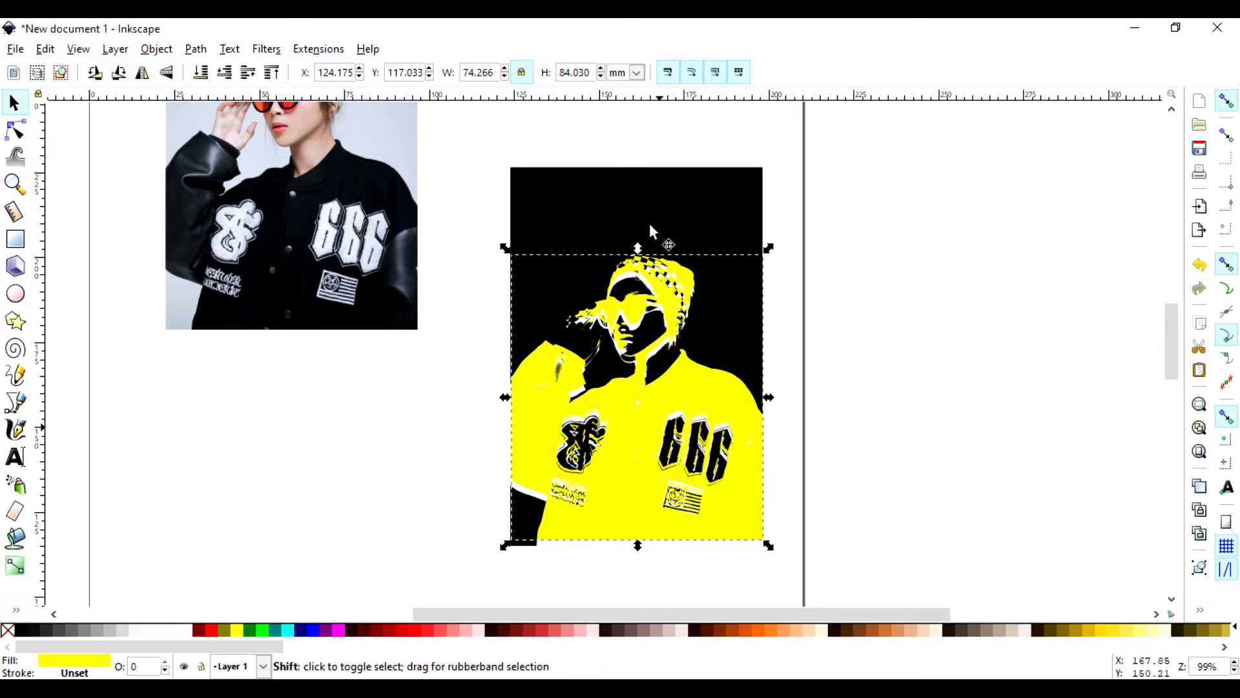
{"action": "left_click", "coordinate": [645, 189], "text": "shift"}
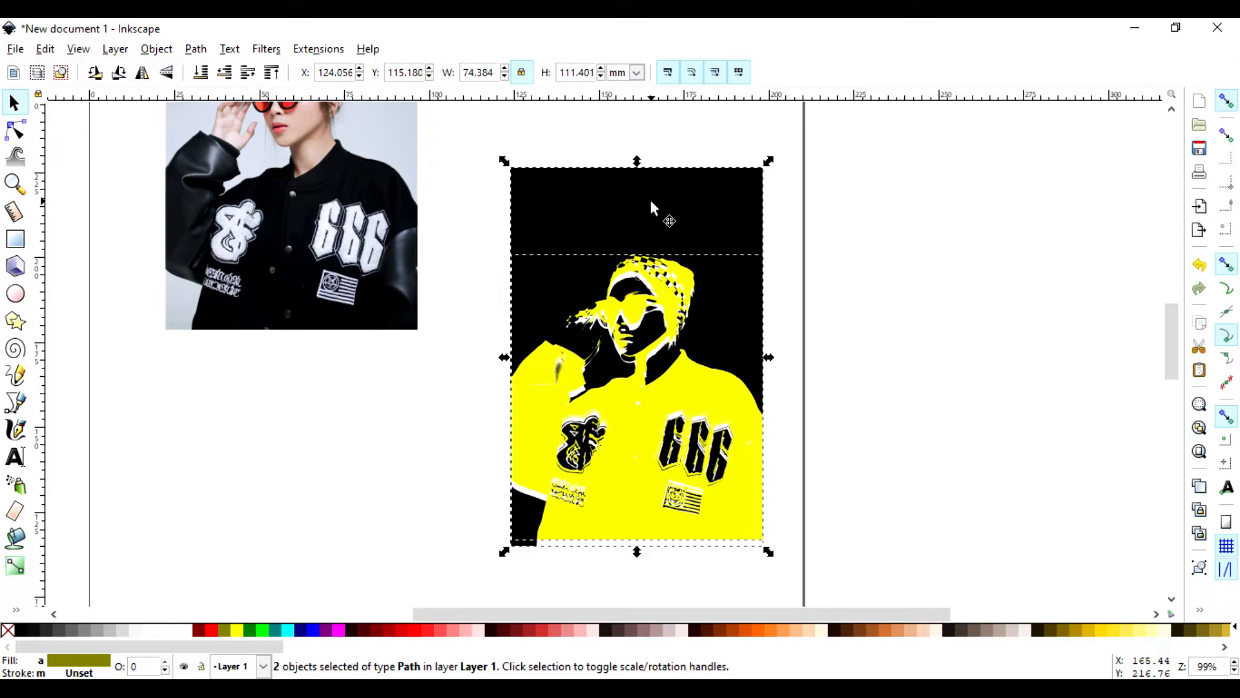
{"action": "left_click", "coordinate": [157, 49]}
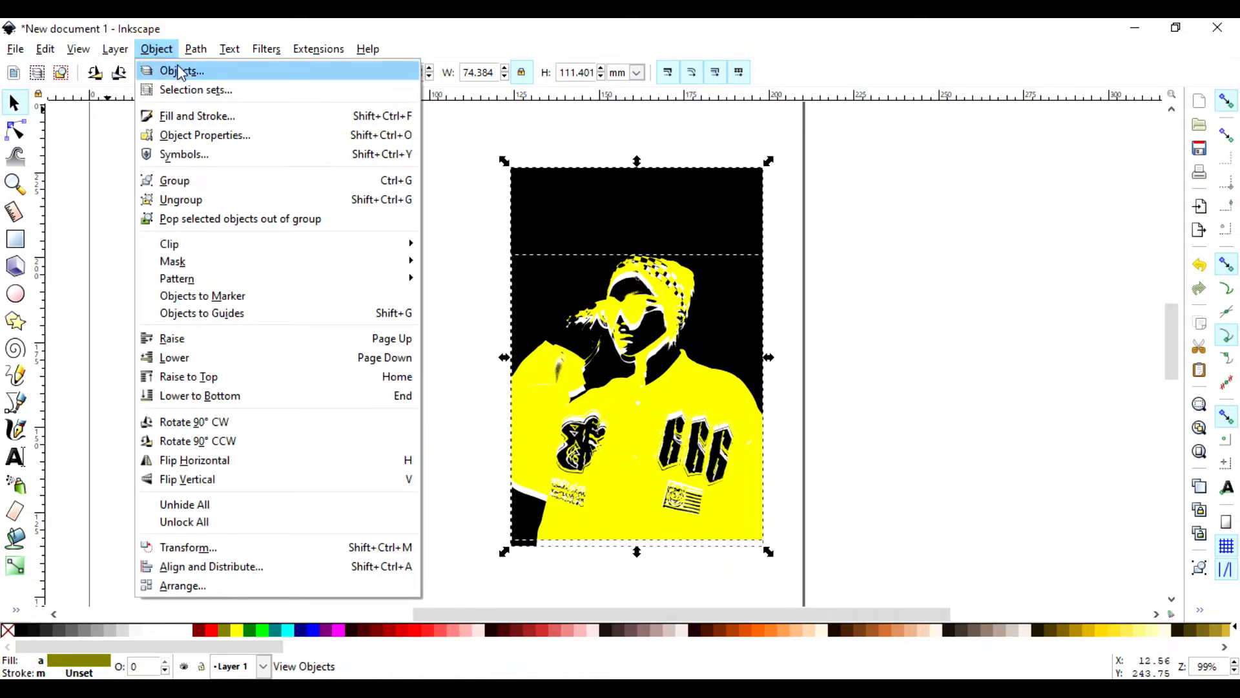
{"action": "left_click", "coordinate": [203, 184]}
{"action": "left_click", "coordinate": [932, 386]}
Step: Move the grouped traces below the original photo
{"action": "left_click_drag", "start_coordinate": [744, 345], "coordinate": [682, 396]}
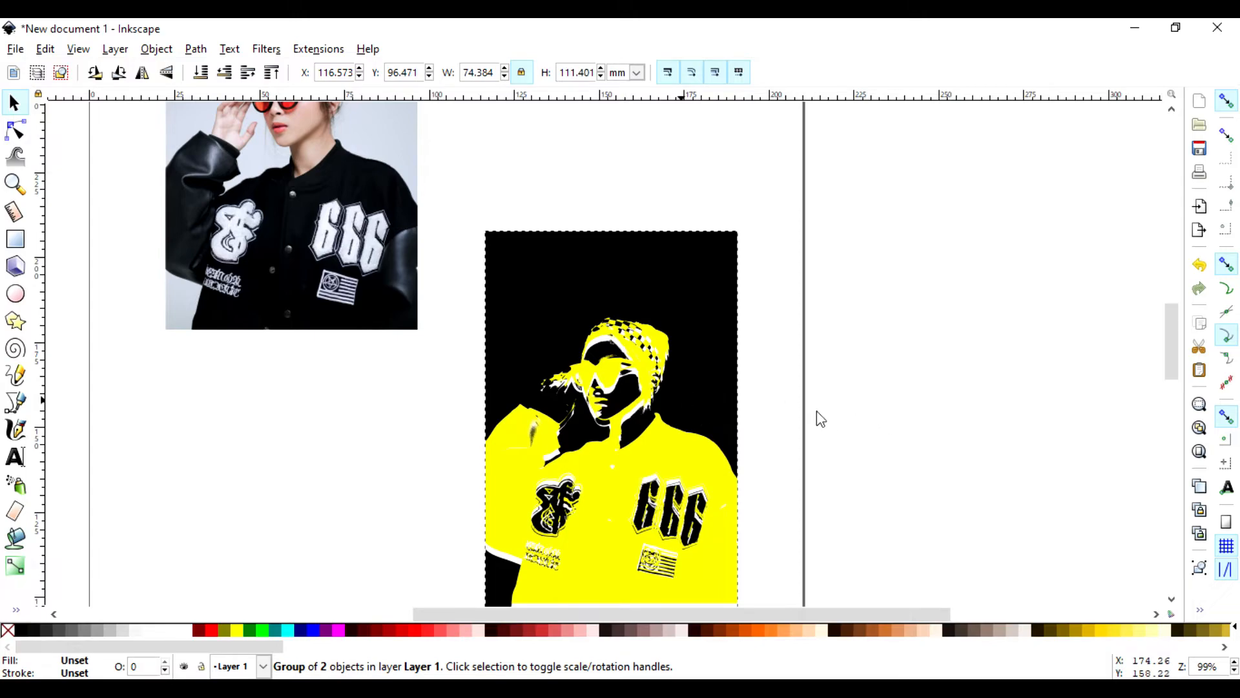
{"action": "scroll", "coordinate": [820, 418], "scroll_direction": "down", "scroll_amount": 3}
{"action": "left_click_drag", "start_coordinate": [575, 341], "coordinate": [308, 429]}
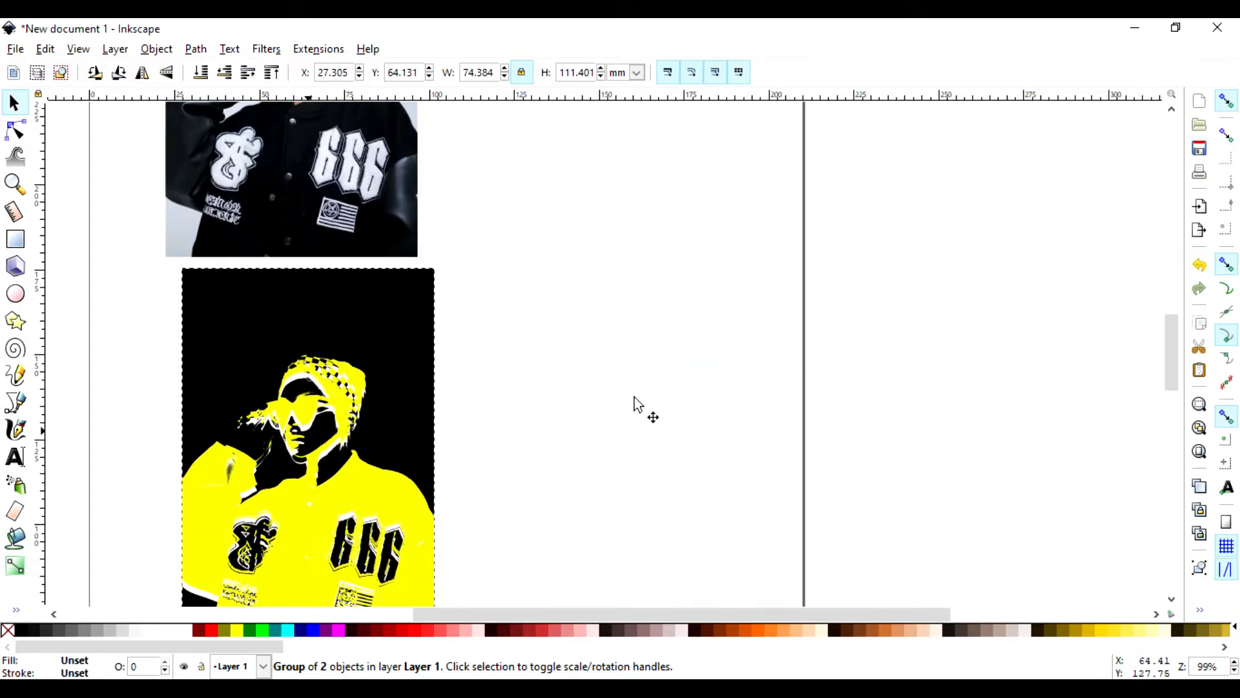
{"action": "scroll", "coordinate": [634, 397], "scroll_direction": "down", "scroll_amount": 7}
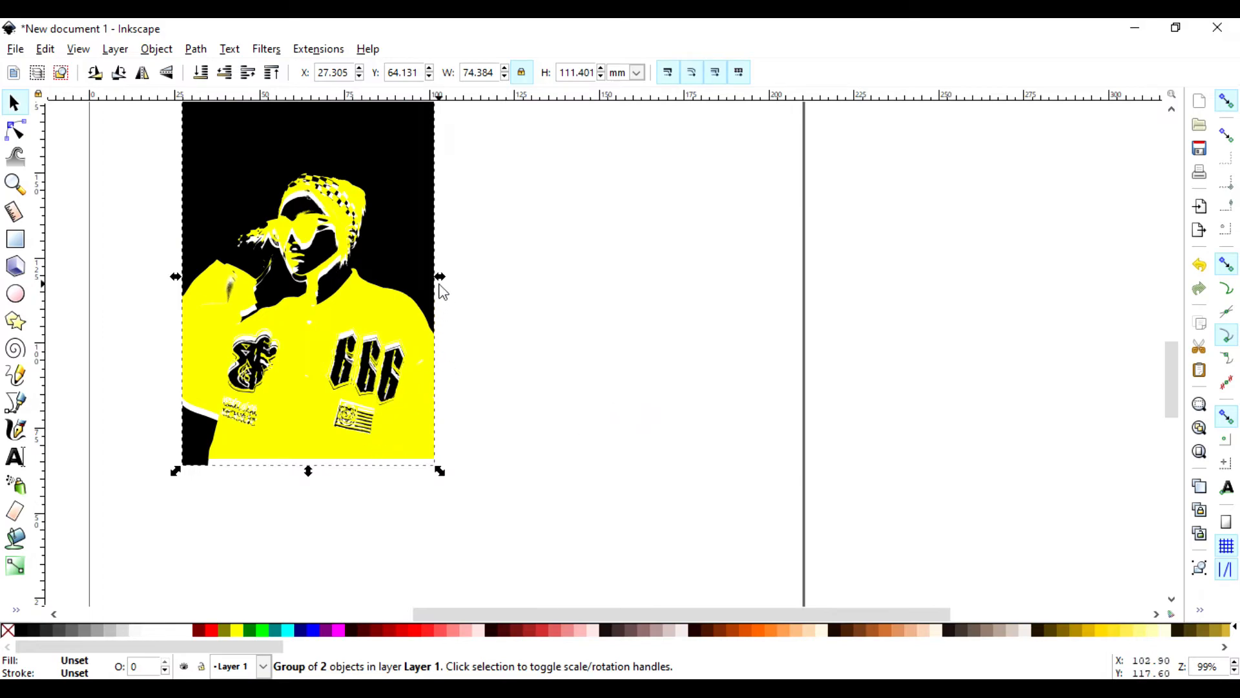
Step: Stretch the group to about 85 mm wide and scale it down proportionally to about 67 by 88 mm
{"action": "left_click_drag", "start_coordinate": [439, 277], "coordinate": [475, 337]}
{"action": "scroll", "coordinate": [525, 367], "scroll_direction": "up", "scroll_amount": 2}
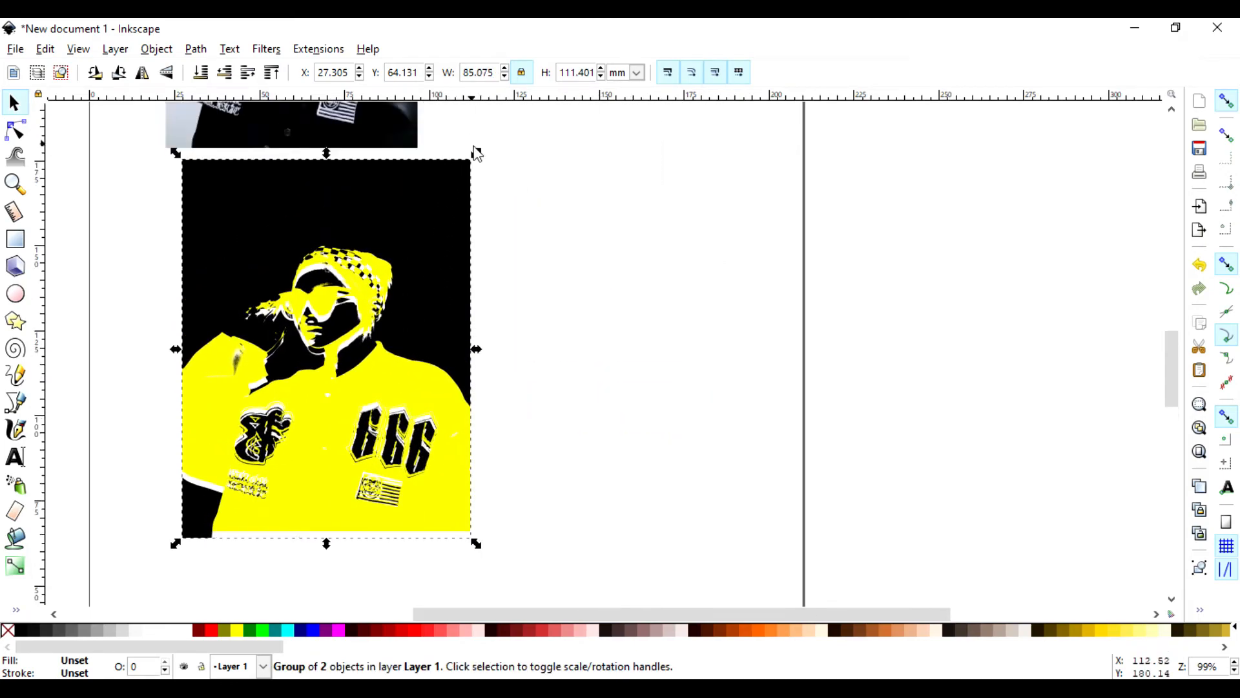
{"action": "left_click_drag", "start_coordinate": [476, 153], "coordinate": [502, 238]}
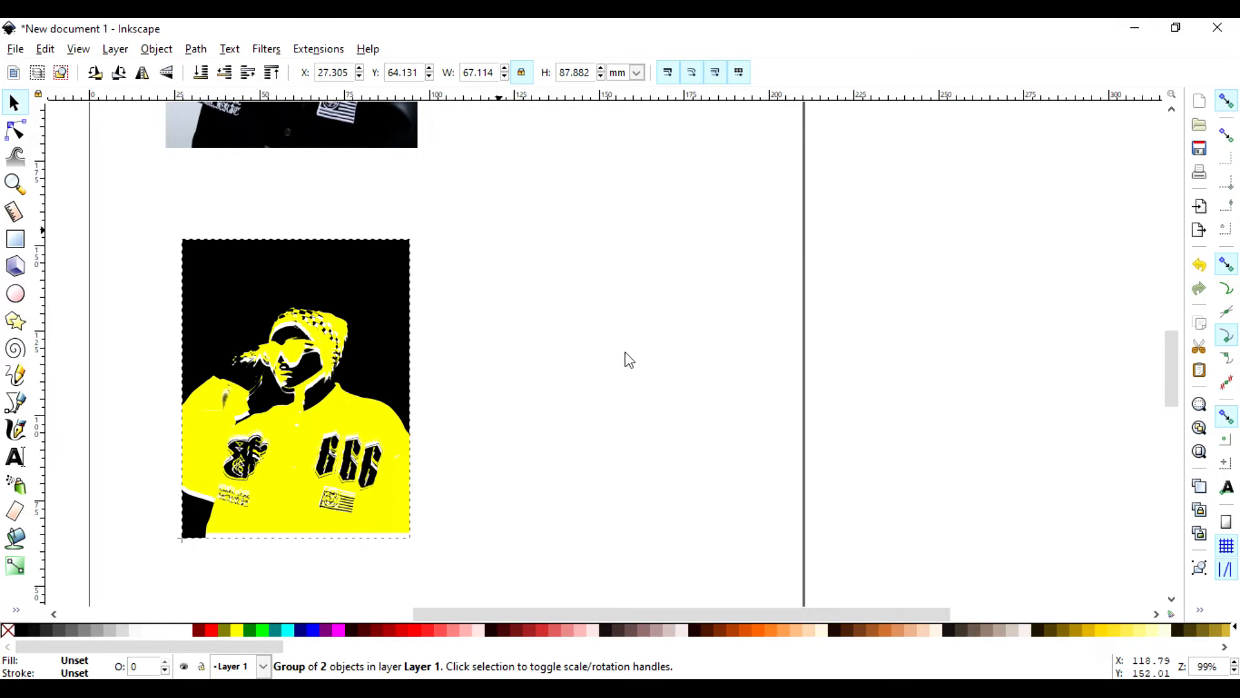
{"action": "left_click", "coordinate": [624, 351]}
Step: Ungroup the combined traces and pull the yellow trace out to the side of the black inverted trace
{"action": "left_click", "coordinate": [291, 465]}
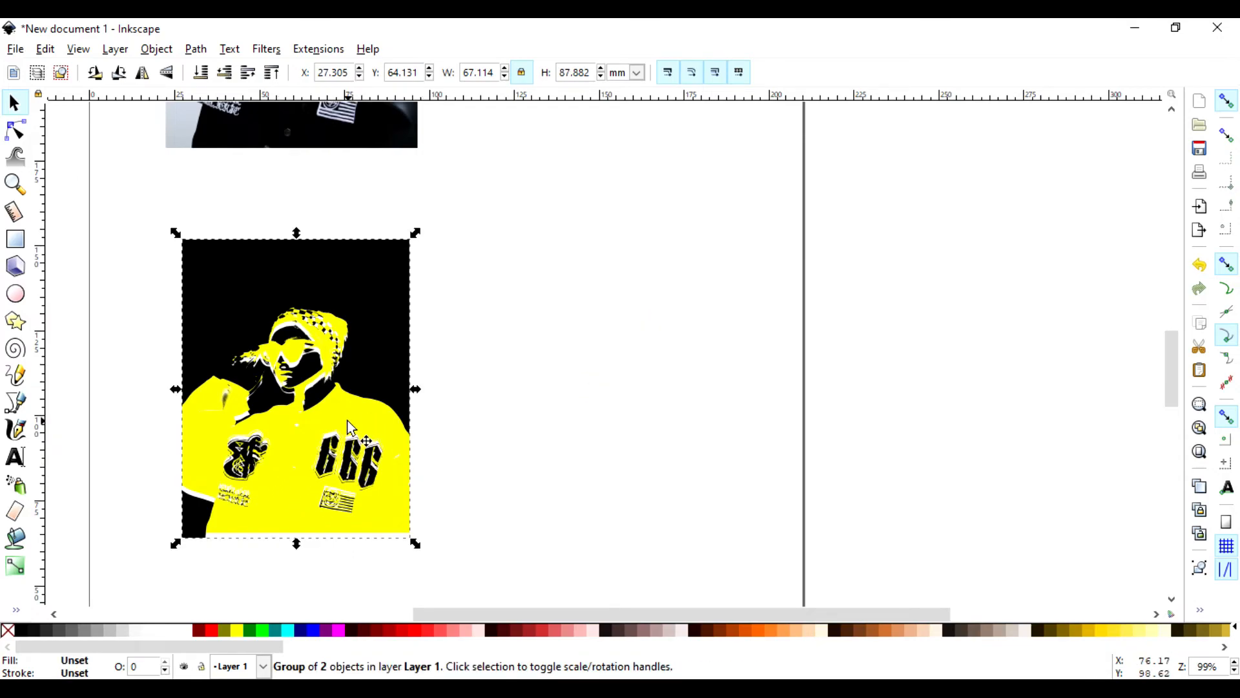
{"action": "left_click", "coordinate": [348, 419]}
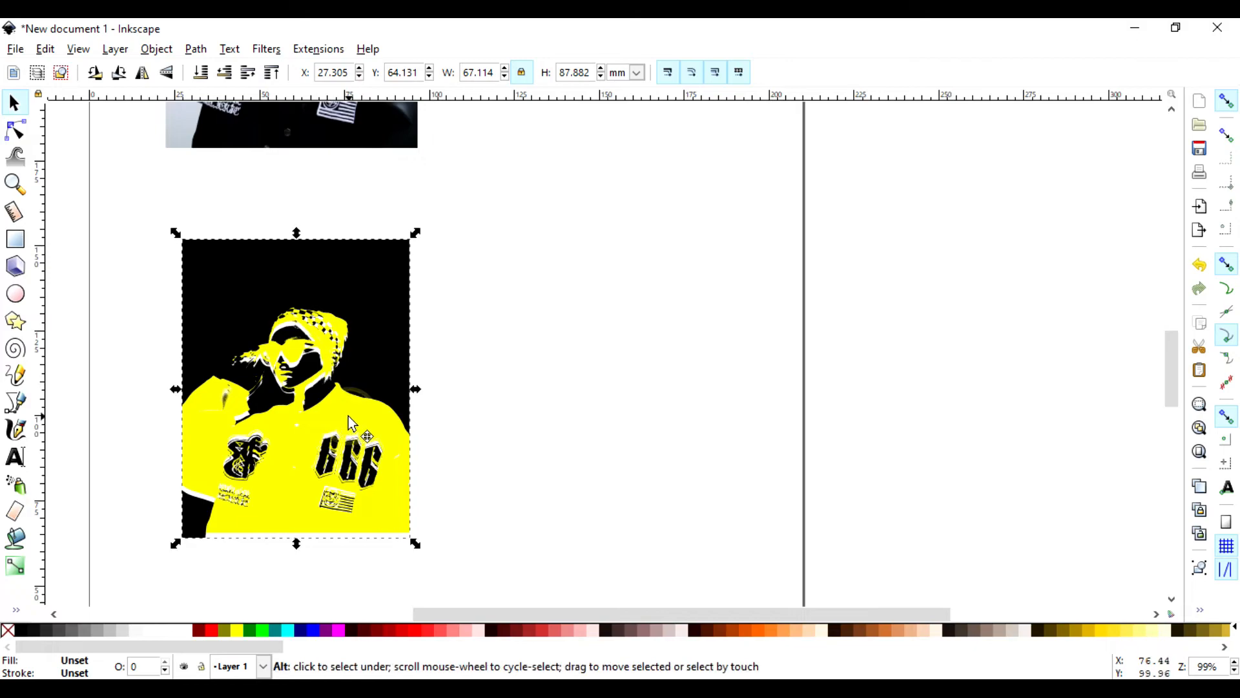
{"action": "left_click", "coordinate": [348, 415]}
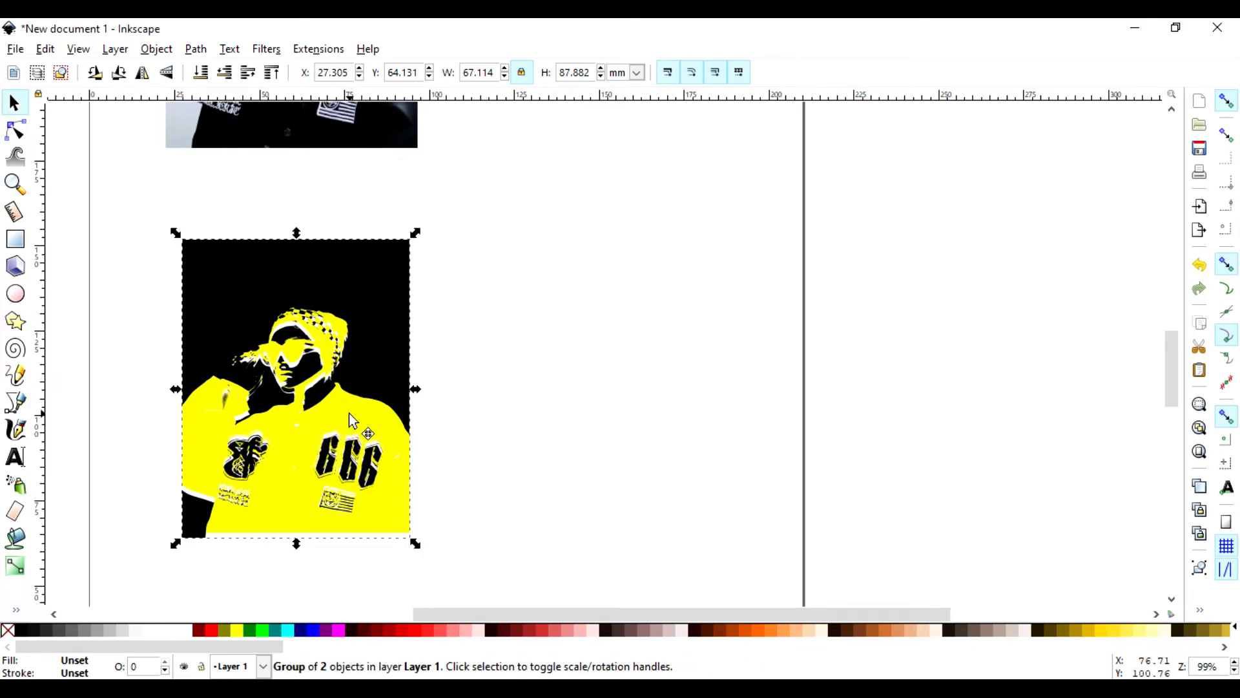
{"action": "key", "text": "ctrl"}
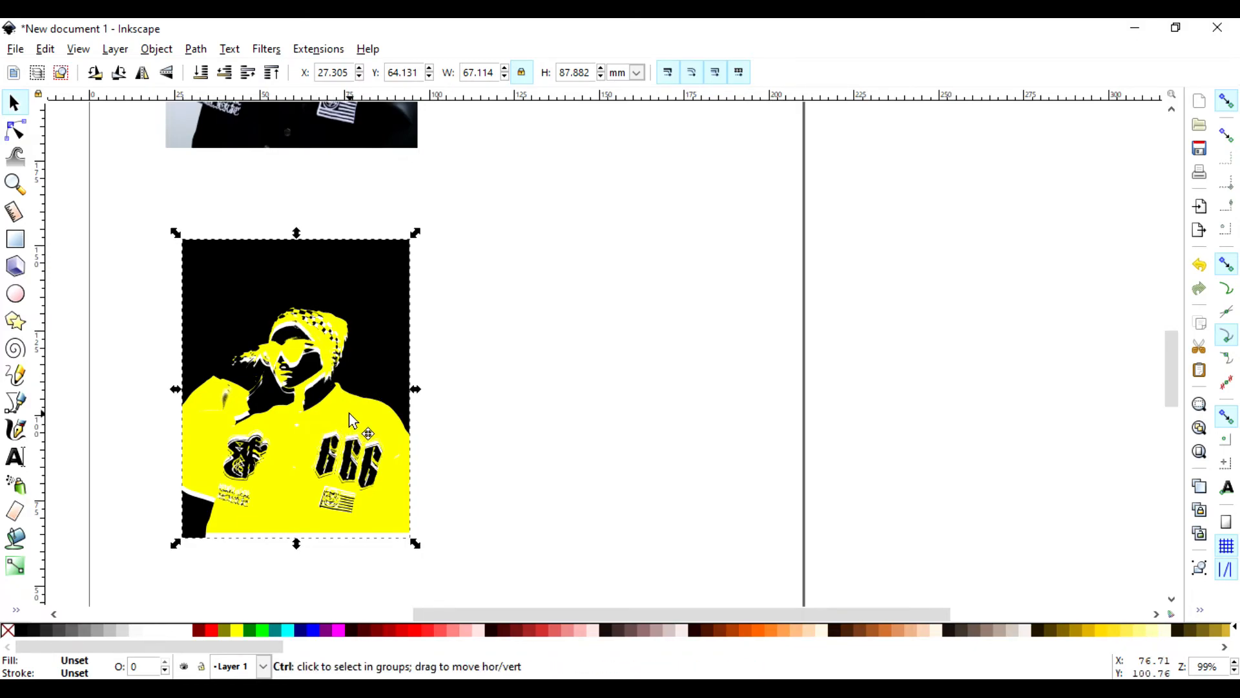
{"action": "key", "text": "shift"}
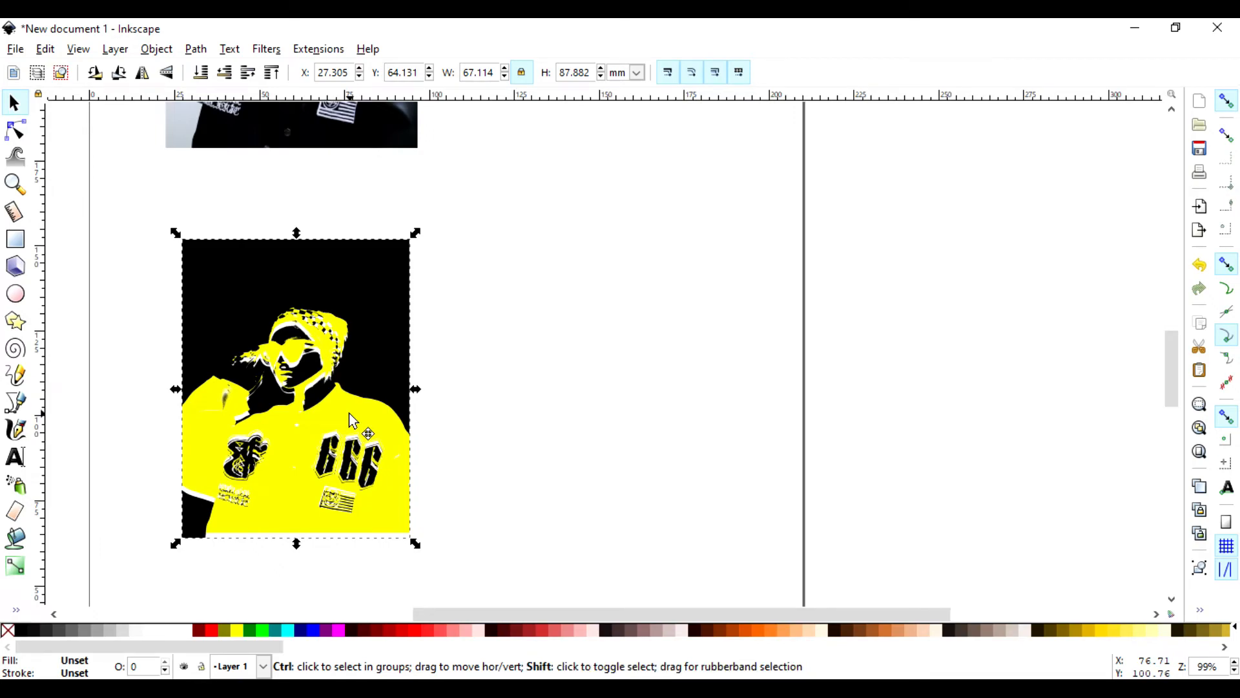
{"action": "left_click", "coordinate": [618, 393]}
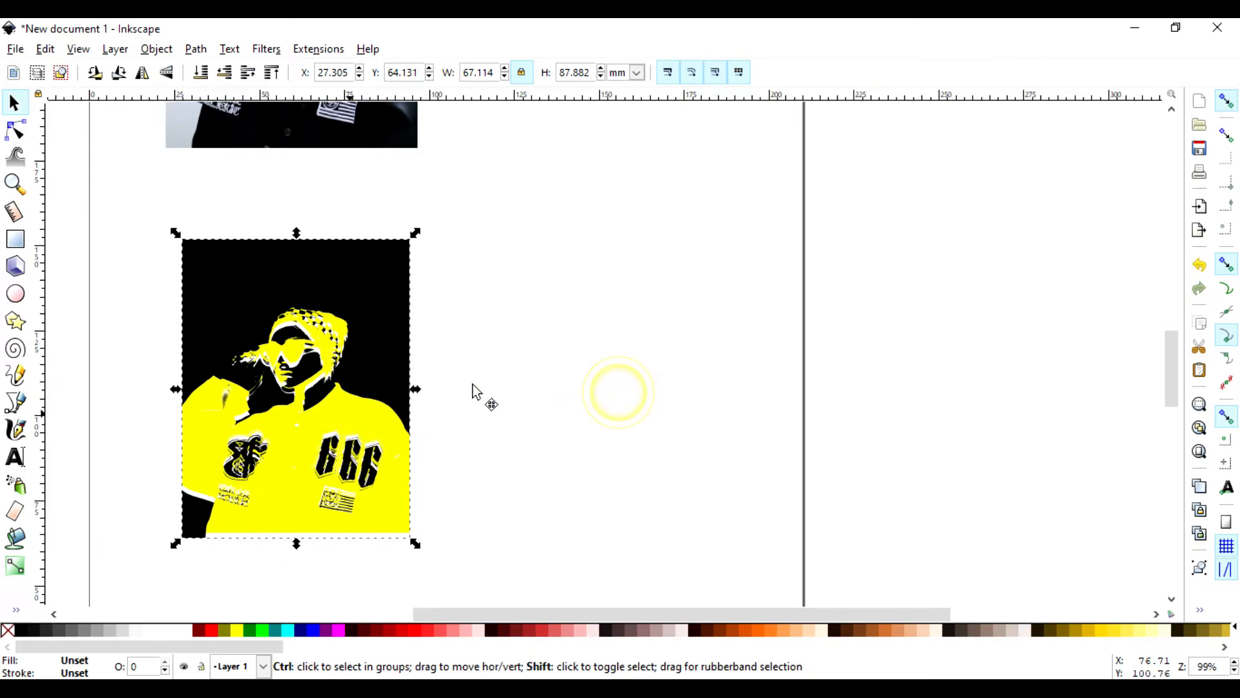
{"action": "left_click", "coordinate": [272, 394]}
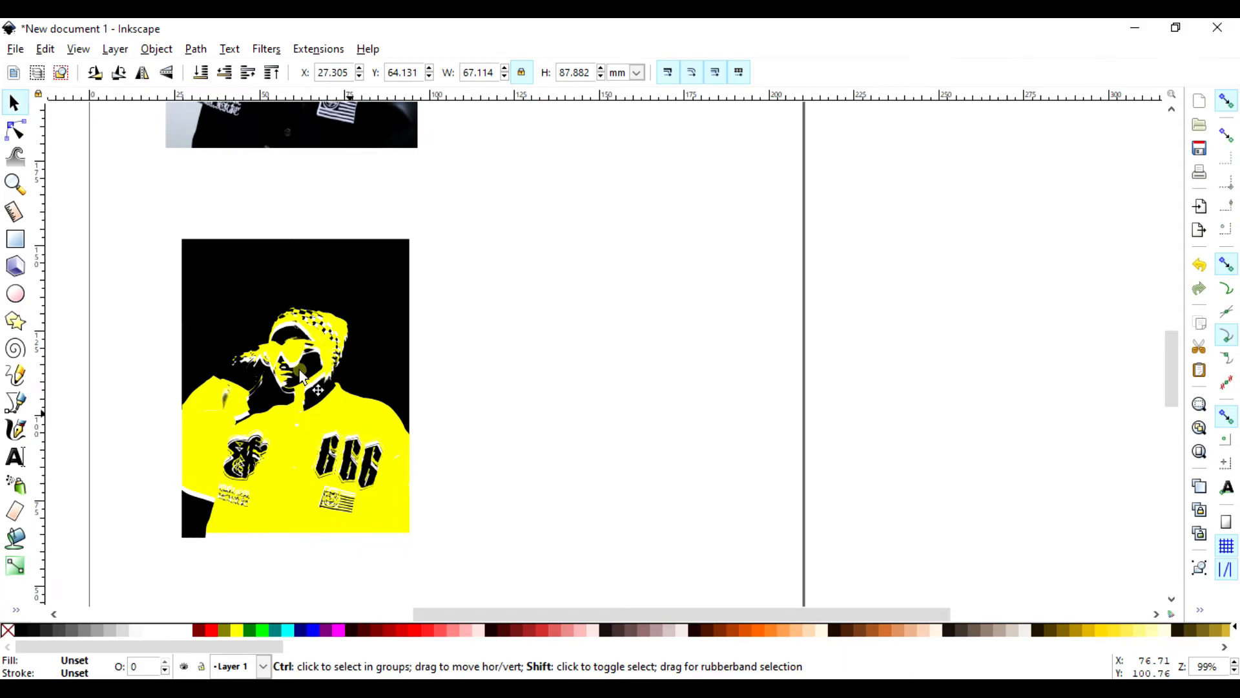
{"action": "left_click_drag", "start_coordinate": [323, 370], "coordinate": [621, 344]}
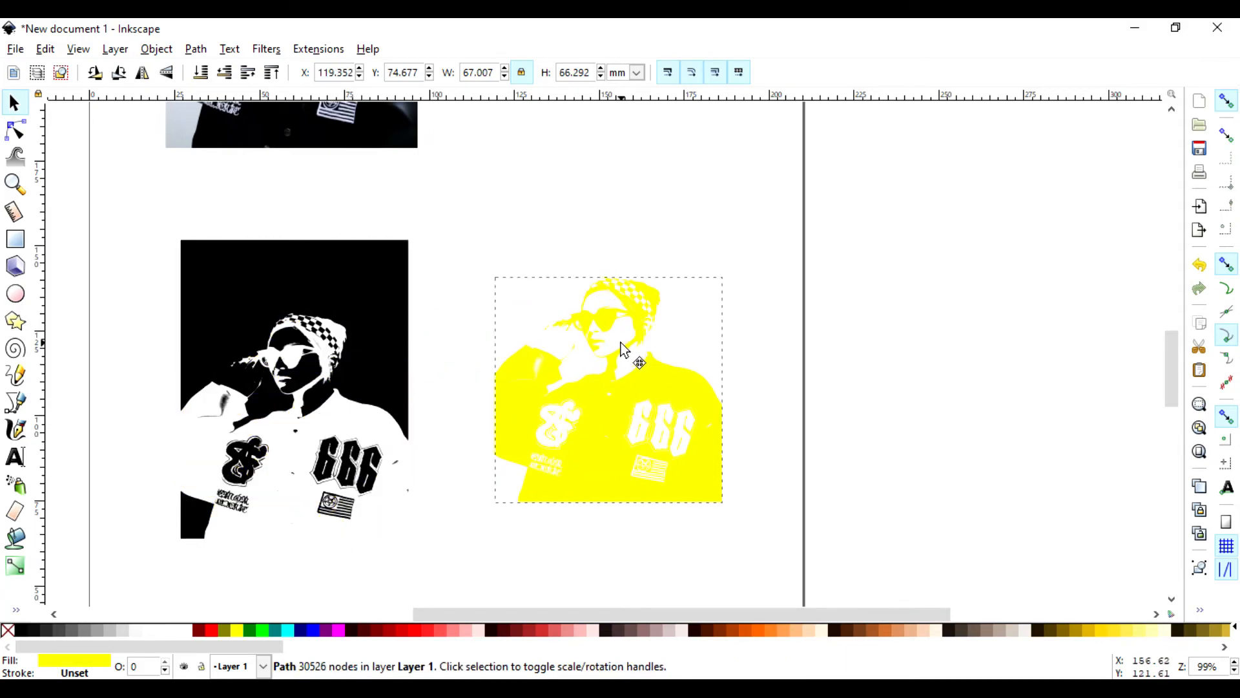
Step: Fill the inverted trace with olive and fit the yellow trace exactly over it
{"action": "left_click", "coordinate": [976, 422]}
{"action": "left_click", "coordinate": [277, 429]}
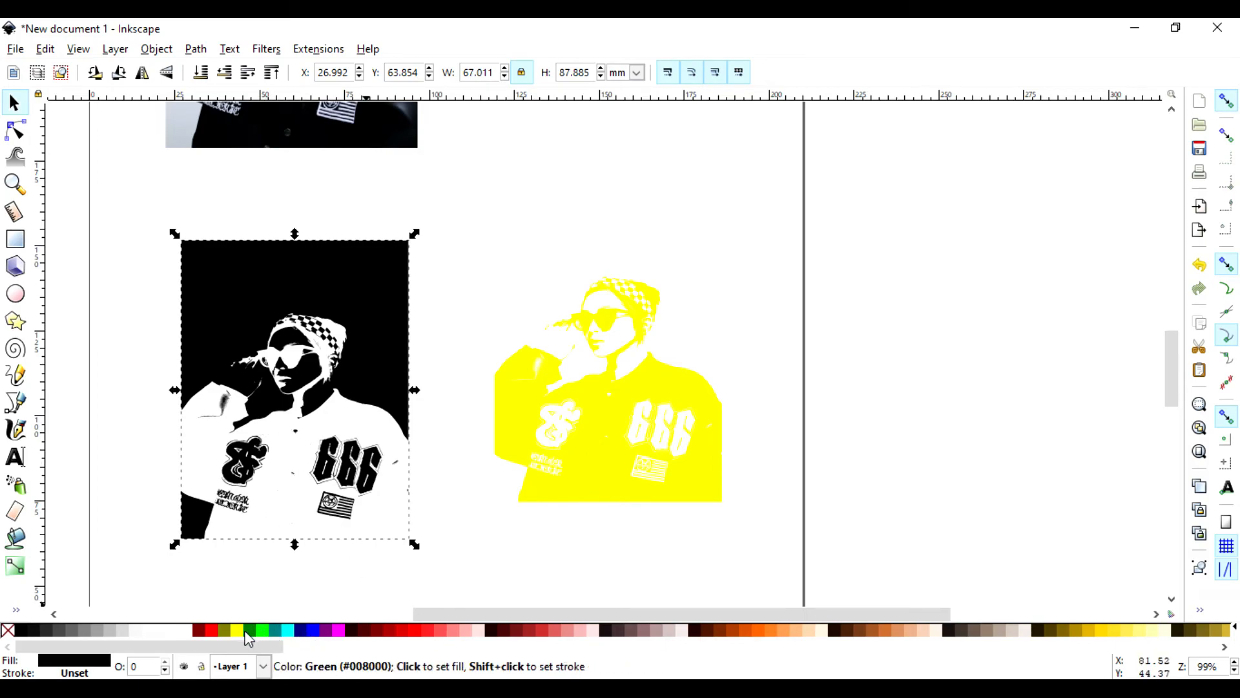
{"action": "left_click", "coordinate": [223, 634]}
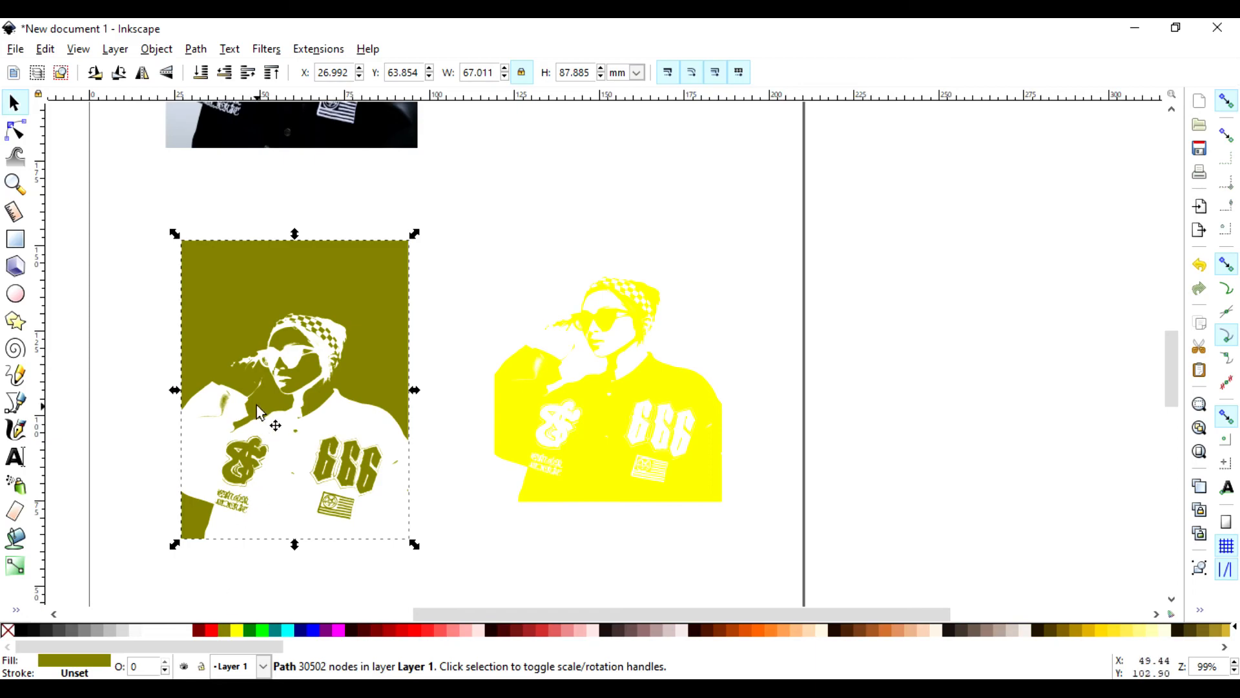
{"action": "left_click_drag", "start_coordinate": [607, 401], "coordinate": [300, 433]}
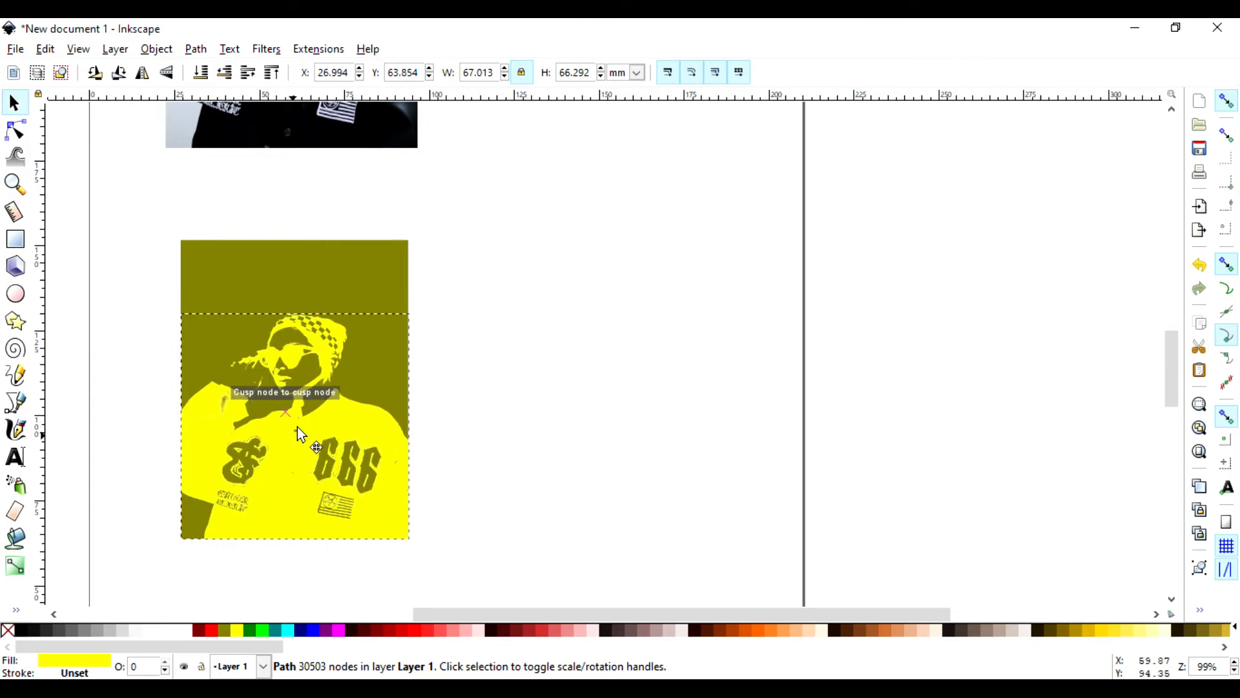
{"action": "left_click", "coordinate": [604, 427]}
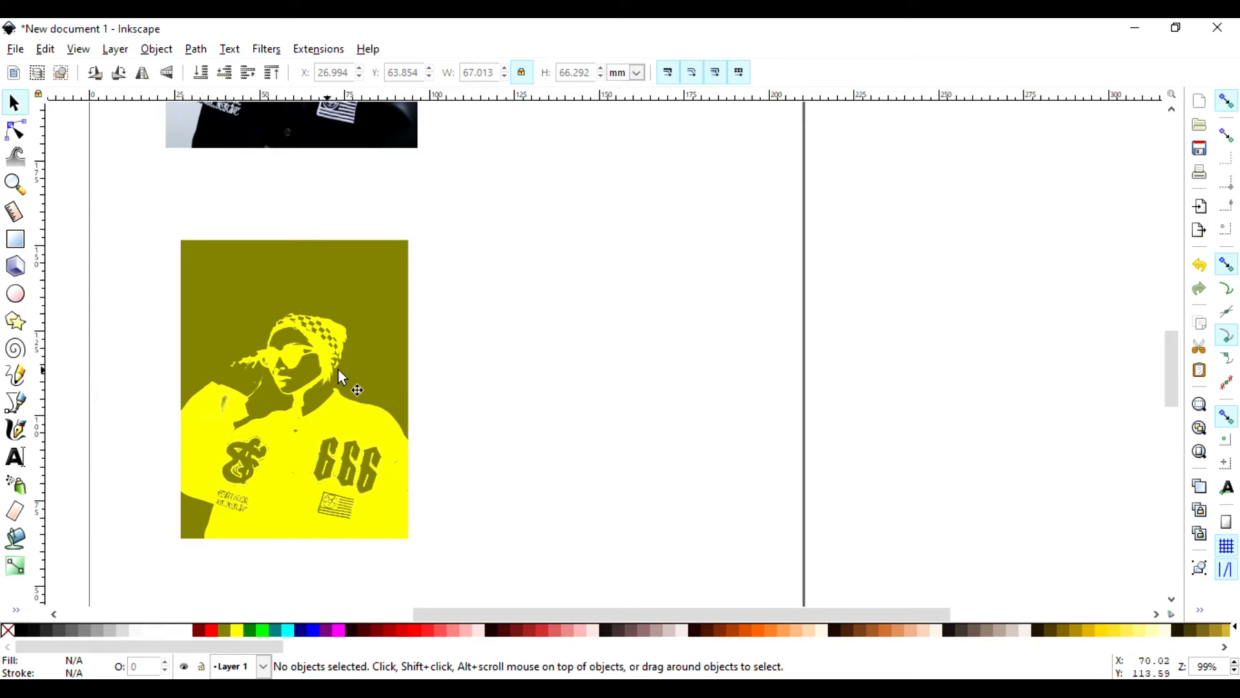
Step: Compare the original photo with the yellow and olive composite trace below it
{"action": "scroll", "coordinate": [413, 387], "scroll_direction": "up", "scroll_amount": 3}
{"action": "scroll", "coordinate": [426, 394], "scroll_direction": "up", "scroll_amount": 5}
{"action": "scroll", "coordinate": [448, 404], "scroll_direction": "down", "scroll_amount": 5}
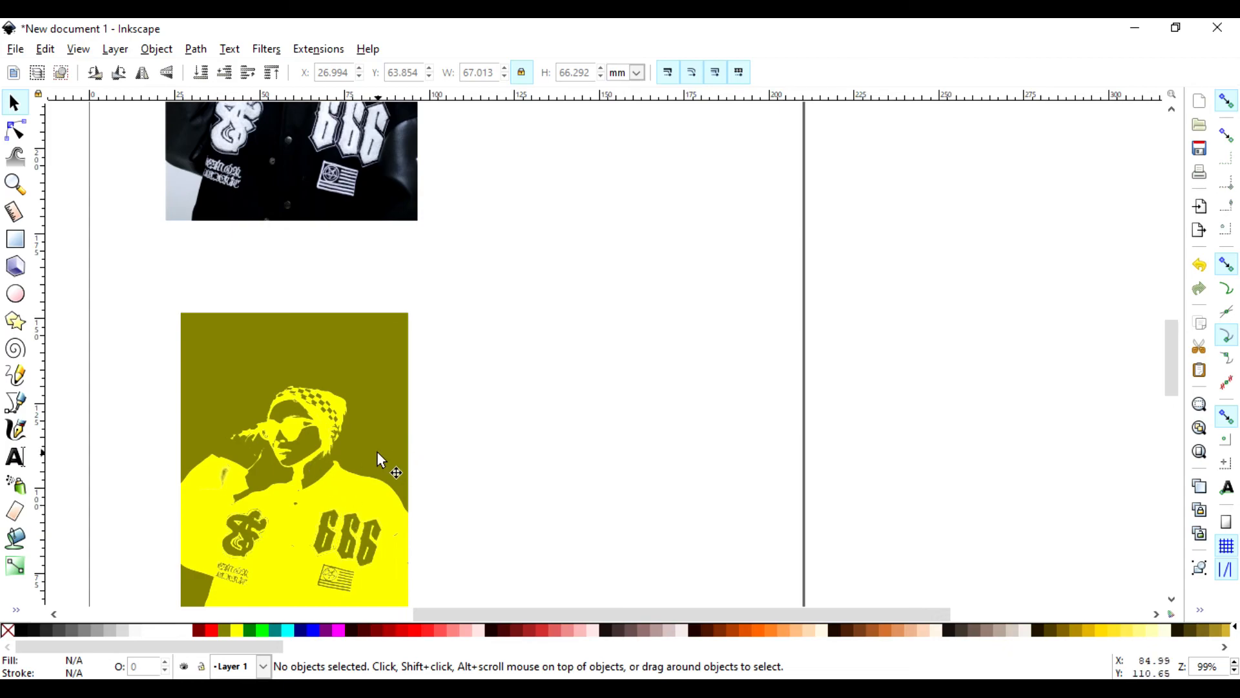
{"action": "scroll", "coordinate": [480, 416], "scroll_direction": "up", "scroll_amount": 5}
{"action": "scroll", "coordinate": [491, 419], "scroll_direction": "down", "scroll_amount": 4}
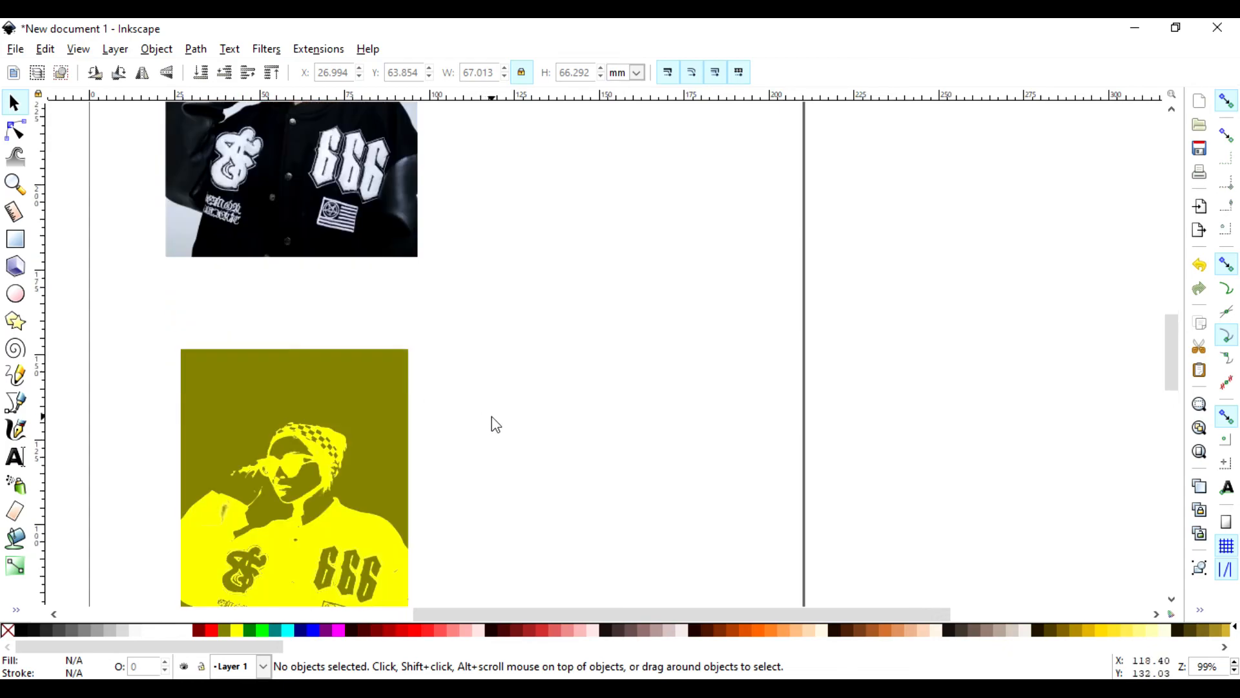
{"action": "scroll", "coordinate": [494, 424], "scroll_direction": "down", "scroll_amount": 7}
{"action": "scroll", "coordinate": [529, 404], "scroll_direction": "up", "scroll_amount": 3}
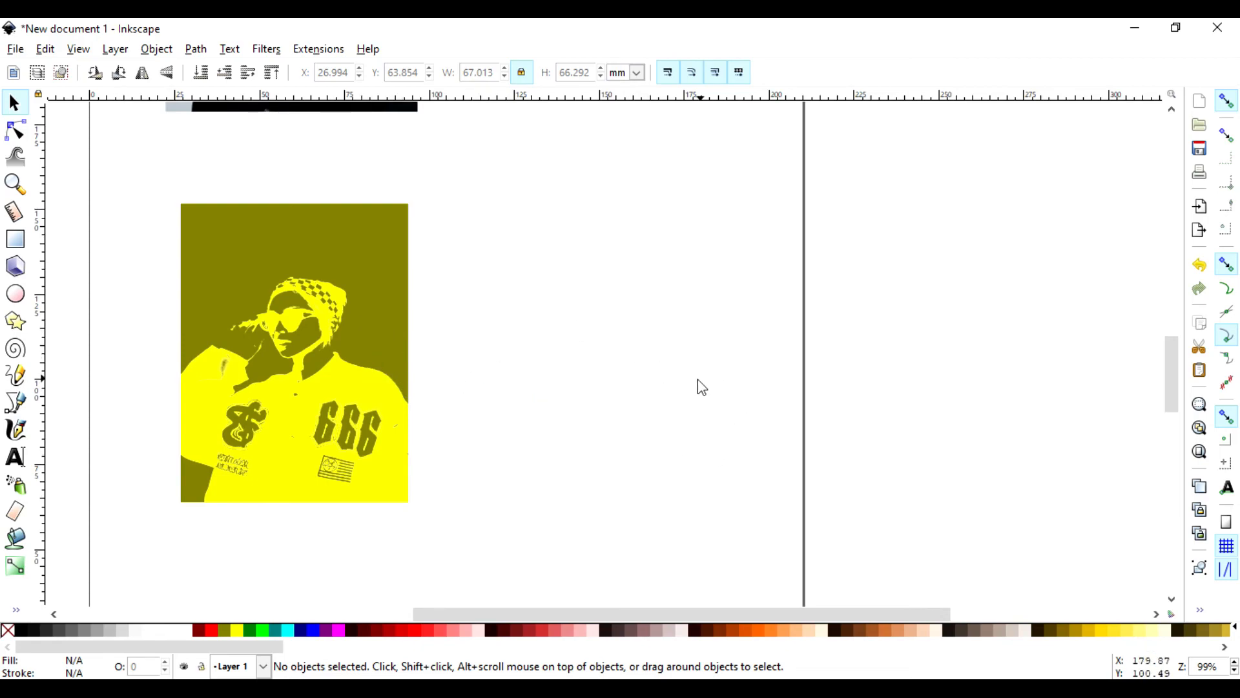
{"action": "scroll", "coordinate": [698, 387], "scroll_direction": "up", "scroll_amount": 7}
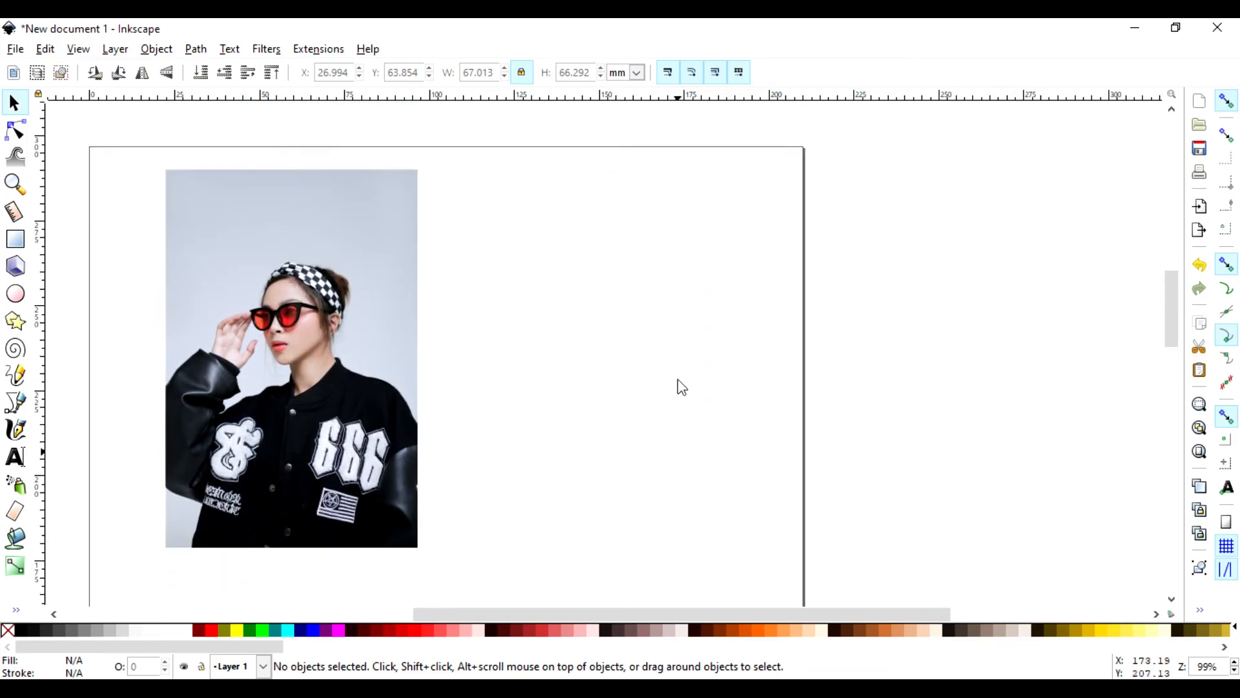
{"action": "scroll", "coordinate": [677, 379], "scroll_direction": "down", "scroll_amount": 10}
{"action": "scroll", "coordinate": [681, 386], "scroll_direction": "down", "scroll_amount": 4}
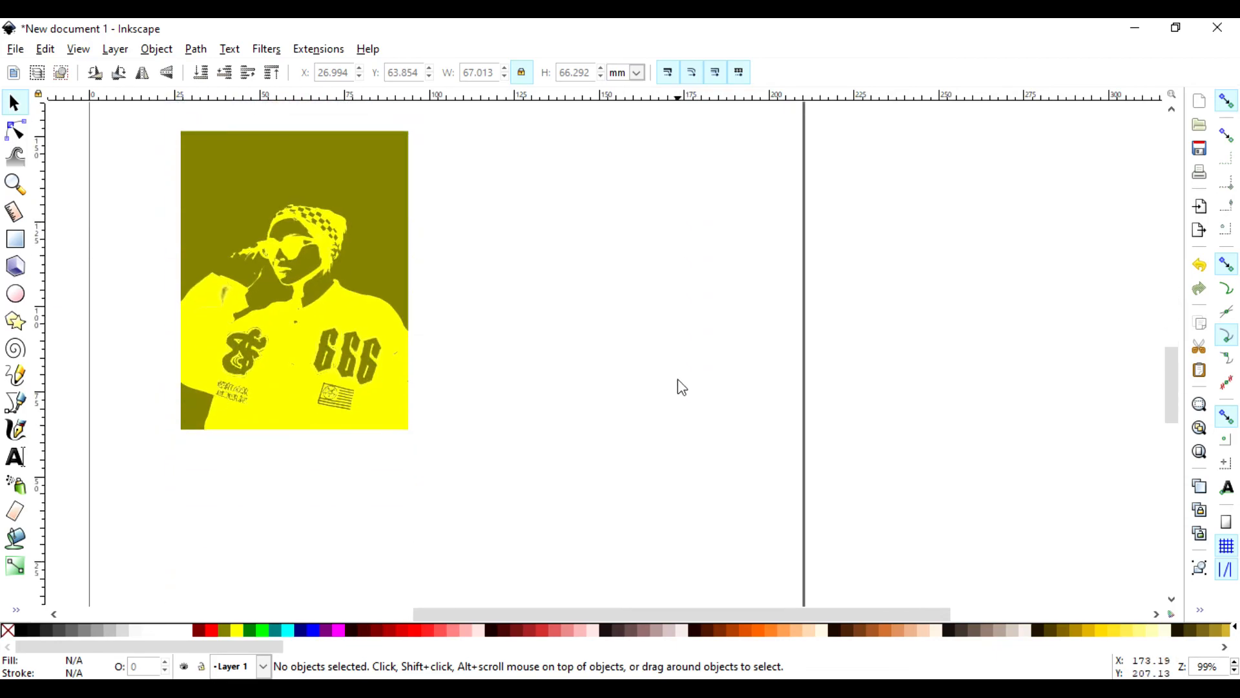
{"action": "scroll", "coordinate": [682, 386], "scroll_direction": "up", "scroll_amount": 2}
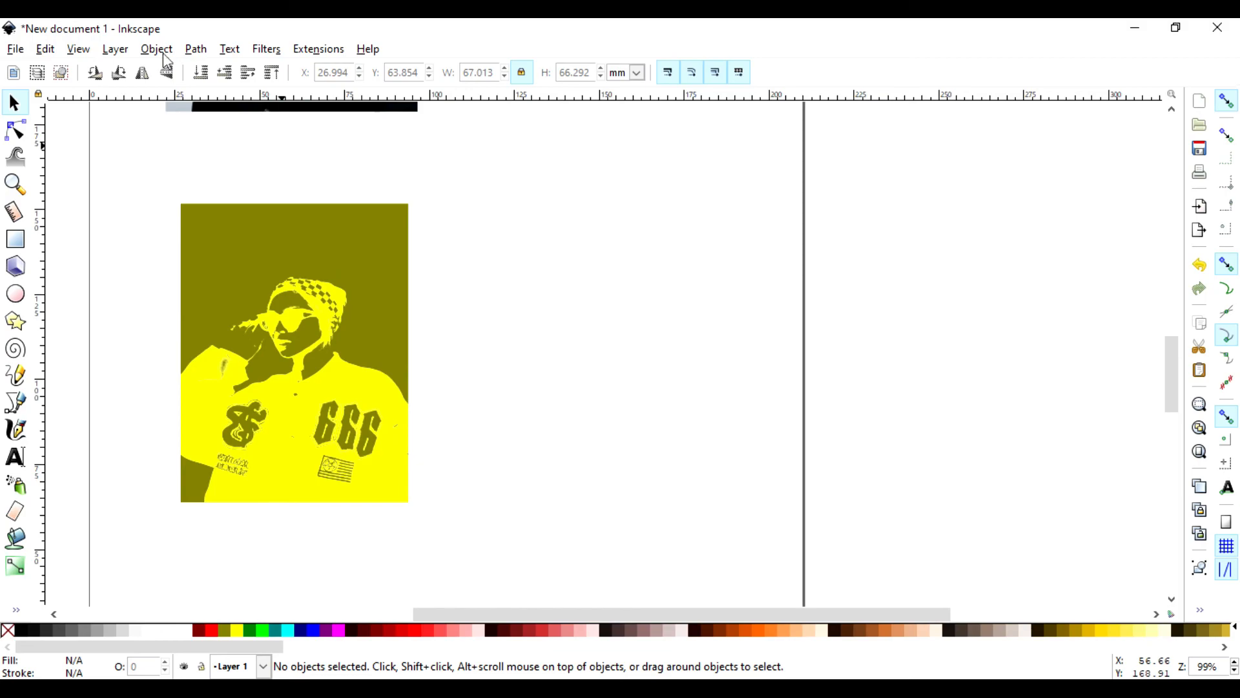
Step: Open the Trace Bitmap dialog and place it beside the yellow and olive composite
{"action": "left_click", "coordinate": [195, 49]}
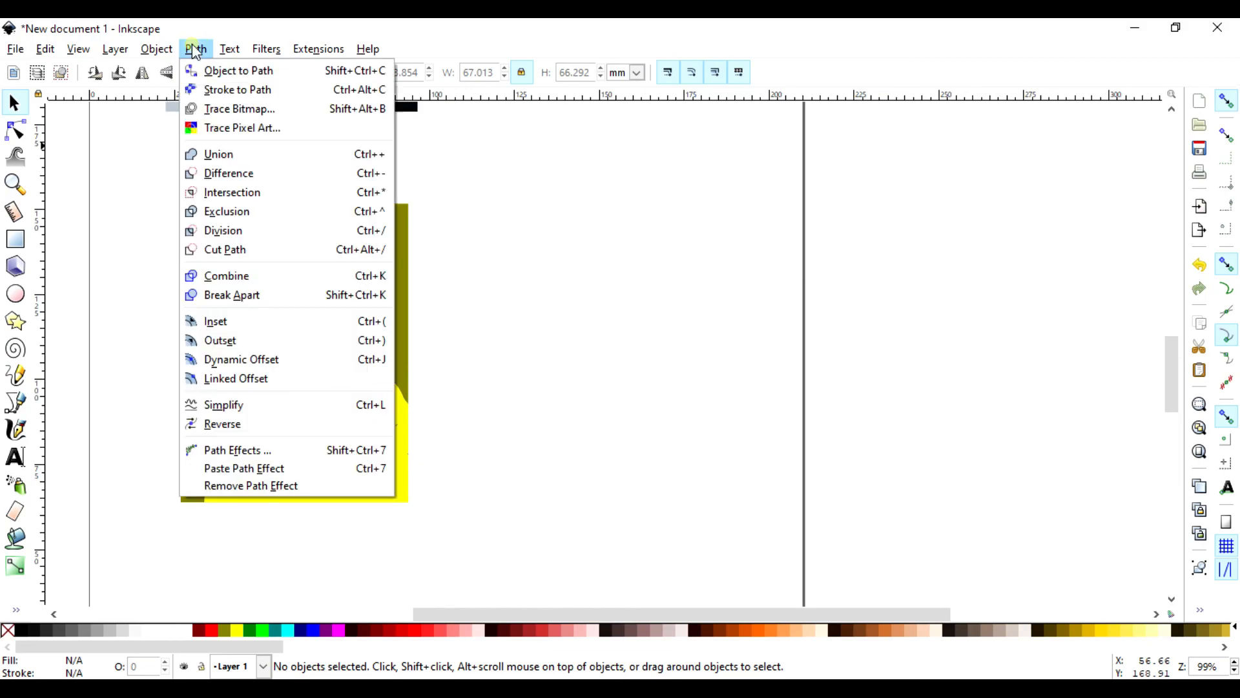
{"action": "left_click", "coordinate": [239, 108]}
{"action": "mouse_move", "coordinate": [952, 33]}
{"action": "left_mouse_down"}
{"action": "mouse_move", "coordinate": [952, 56]}
{"action": "mouse_move", "coordinate": [820, 163]}
{"action": "mouse_move", "coordinate": [824, 144]}
{"action": "left_mouse_up"}
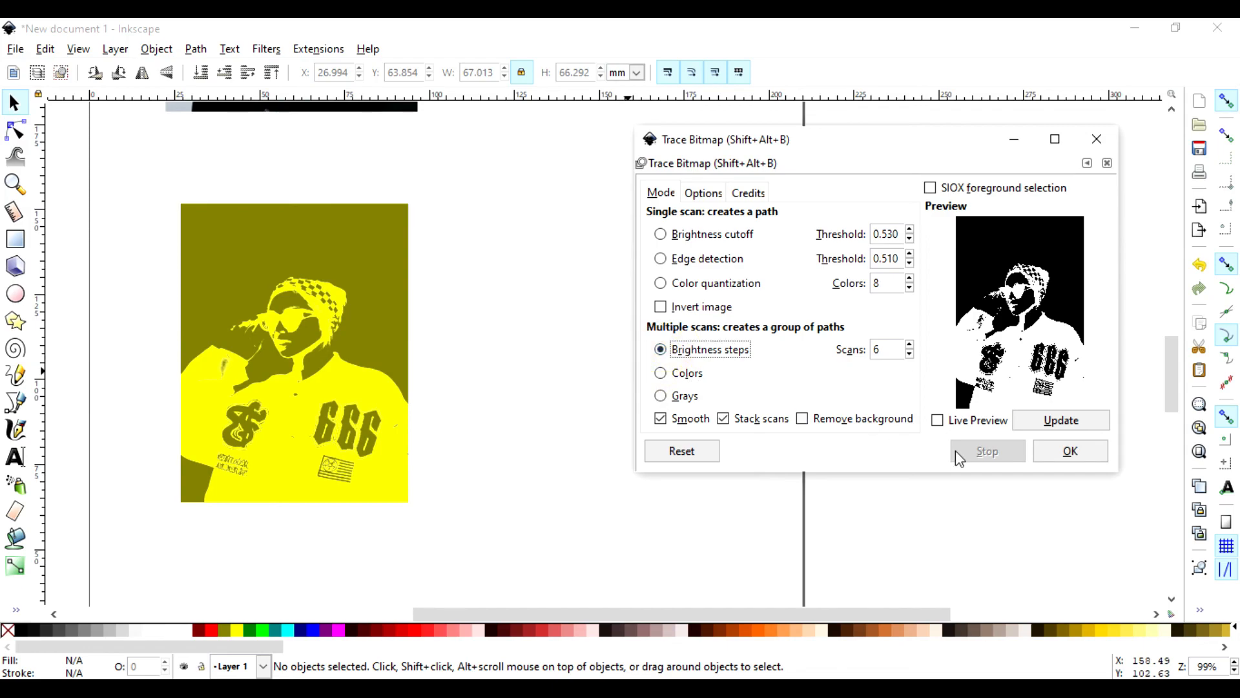
Step: Try to run the Brightness steps trace with 6 scans and close the Trace Bitmap dialog
{"action": "left_click", "coordinate": [1057, 454]}
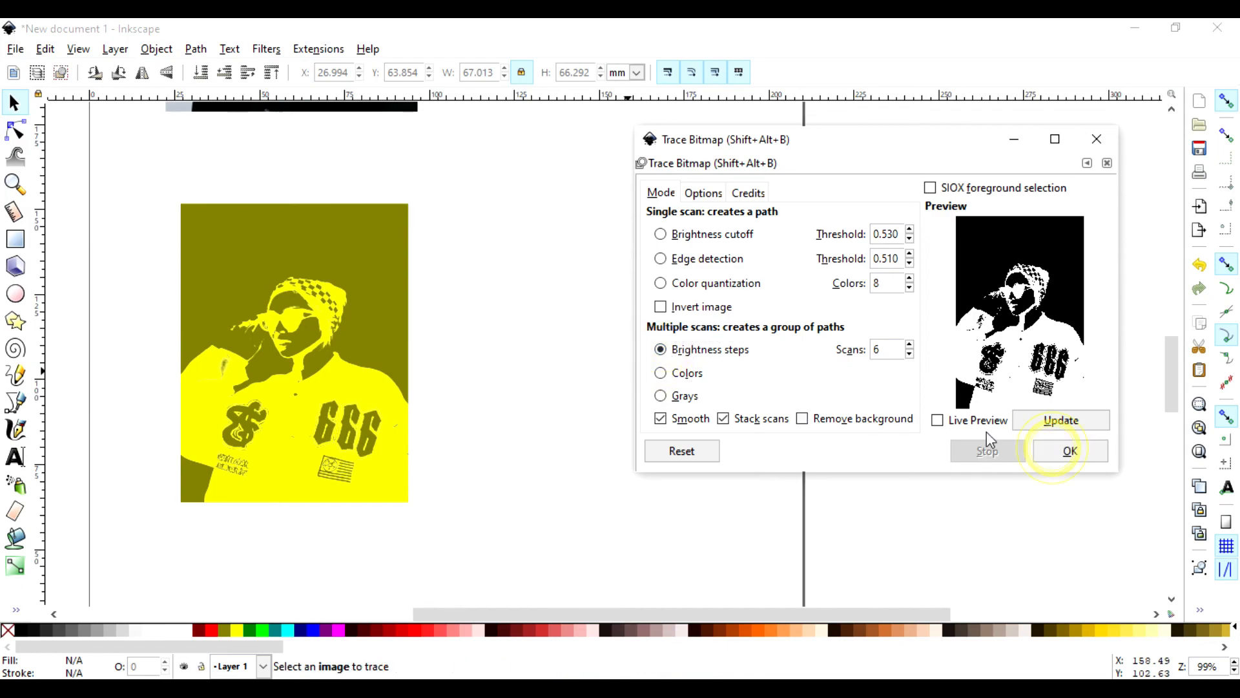
{"action": "left_click", "coordinate": [1095, 140]}
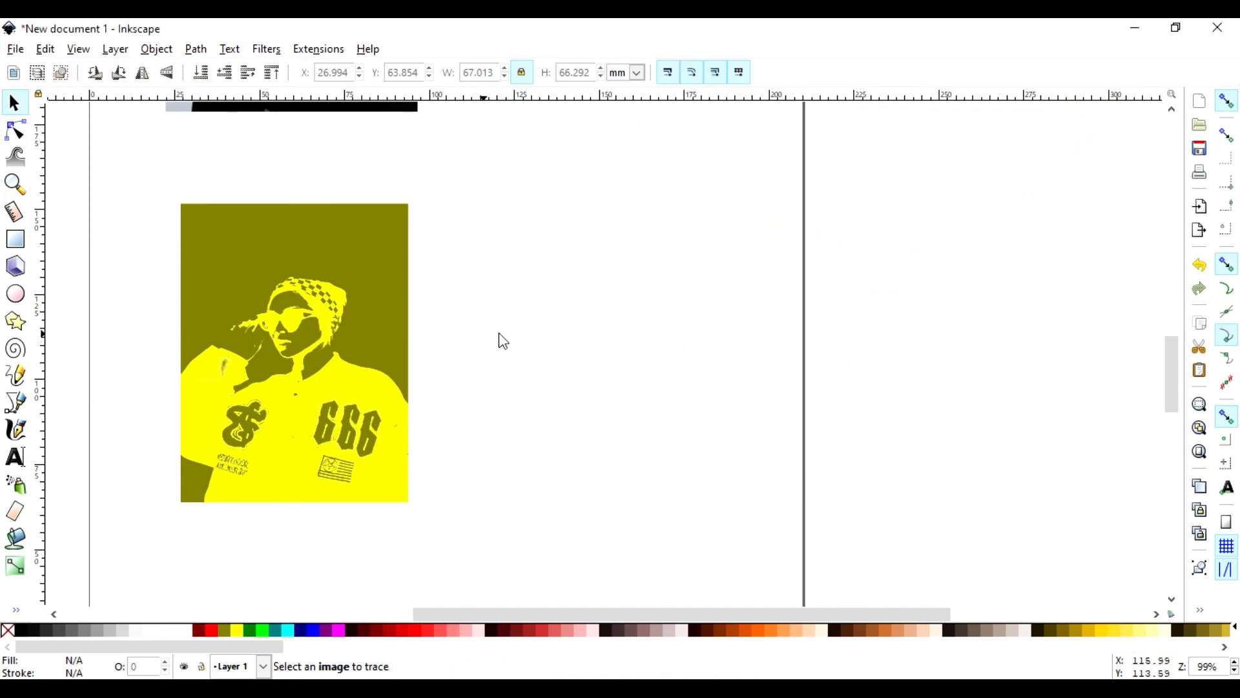
Step: Review the page, examining the original fashion photo against the finished yellow and olive trace beneath it
{"action": "scroll", "coordinate": [503, 341], "scroll_direction": "up", "scroll_amount": 8}
{"action": "mouse_move", "coordinate": [648, 614]}
{"action": "left_mouse_down"}
{"action": "mouse_move", "coordinate": [460, 613]}
{"action": "mouse_move", "coordinate": [515, 617]}
{"action": "left_mouse_up"}
{"action": "scroll", "coordinate": [678, 485], "scroll_direction": "up", "scroll_amount": 8}
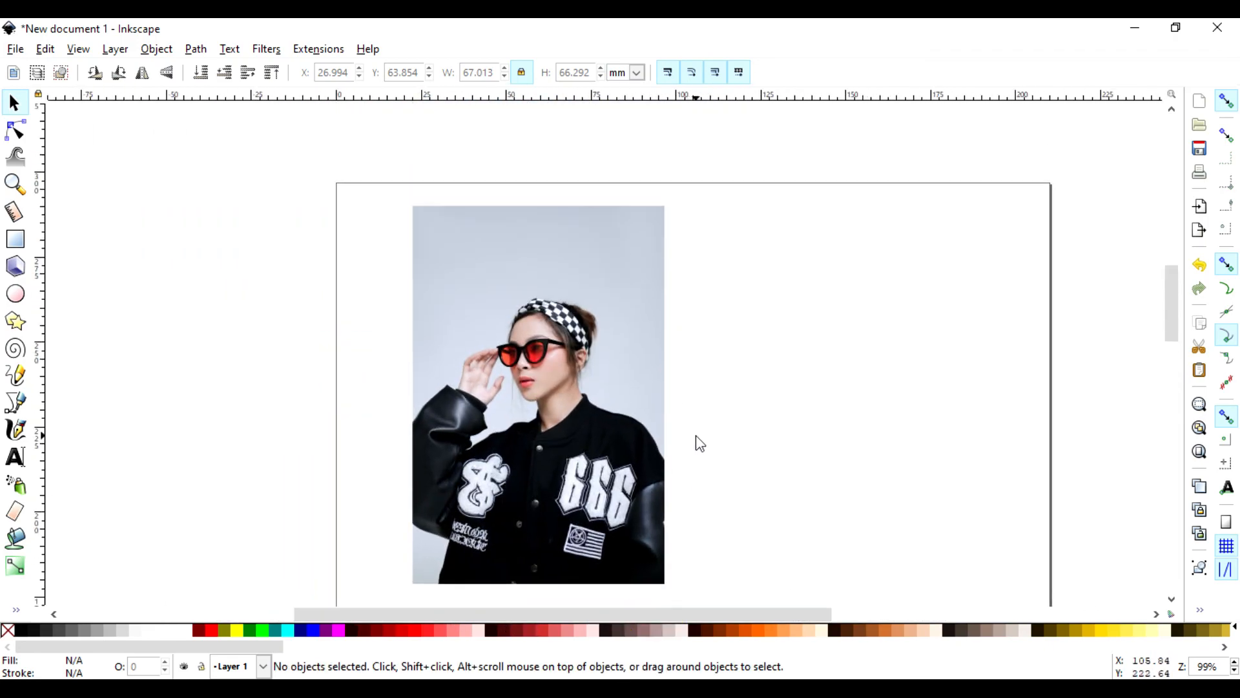
{"action": "scroll", "coordinate": [700, 443], "scroll_direction": "up", "scroll_amount": 1}
{"action": "scroll", "coordinate": [700, 444], "scroll_direction": "down", "scroll_amount": 15}
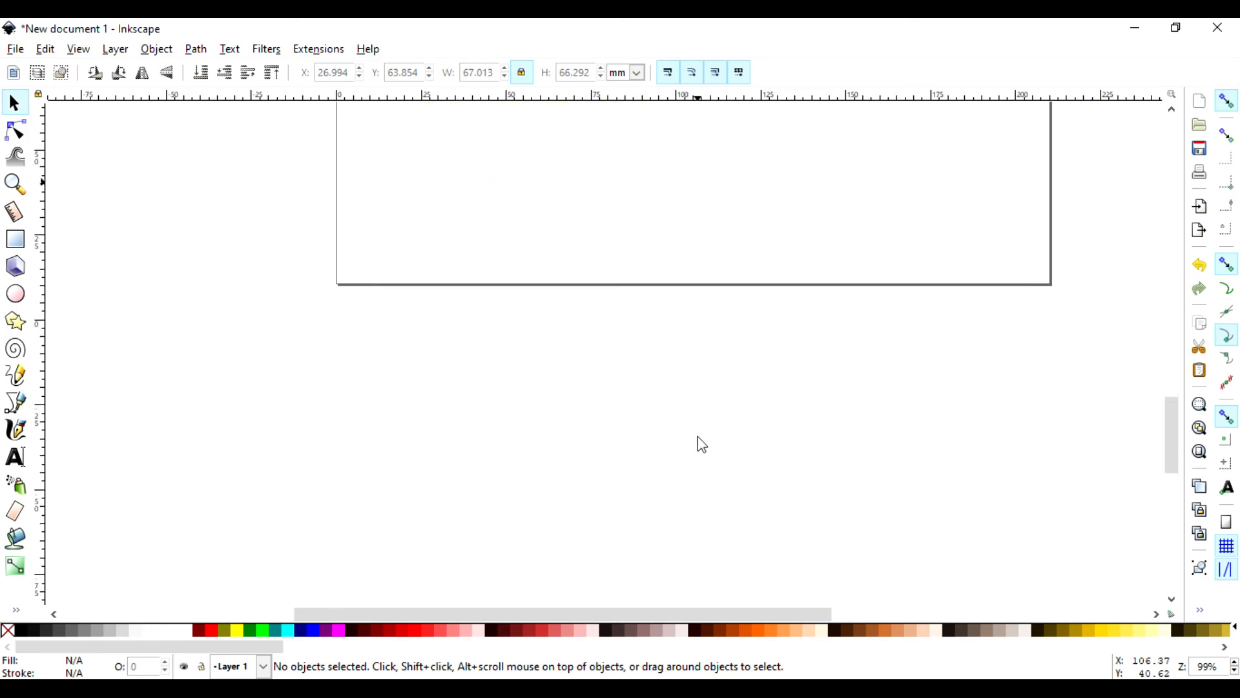
{"action": "scroll", "coordinate": [699, 439], "scroll_direction": "down", "scroll_amount": 5}
{"action": "scroll", "coordinate": [684, 453], "scroll_direction": "up", "scroll_amount": 15}
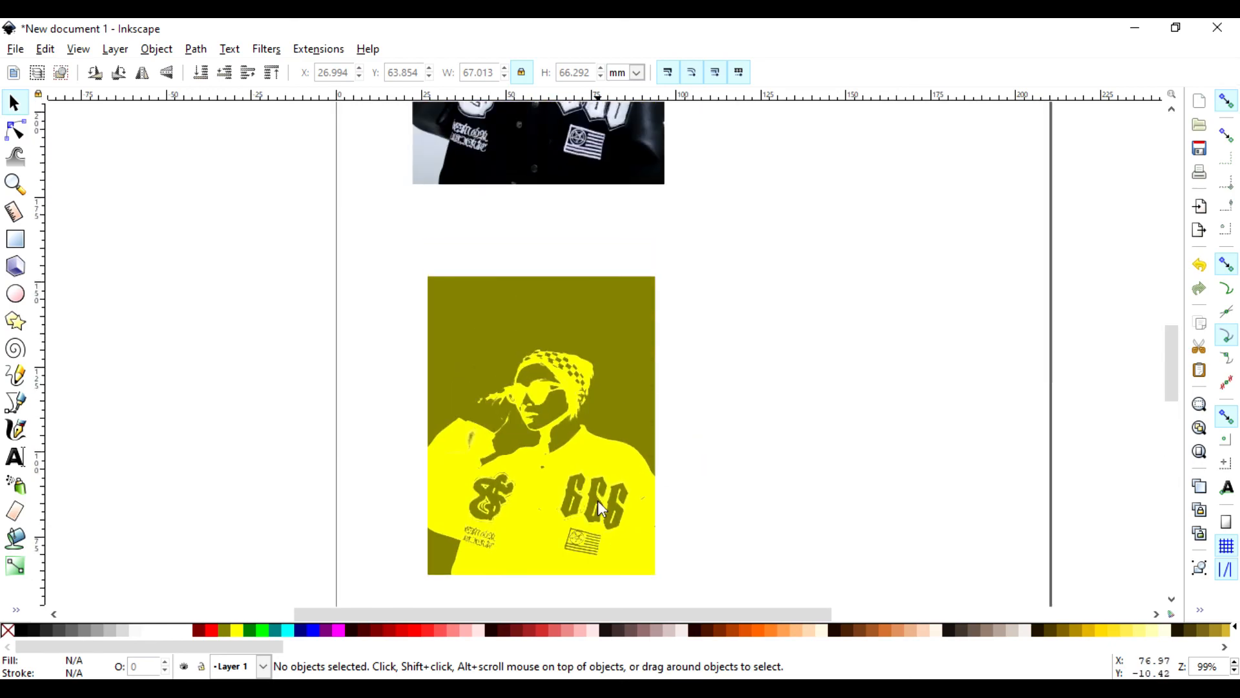
{"action": "left_click_drag", "start_coordinate": [335, 610], "coordinate": [333, 582]}
{"action": "scroll", "coordinate": [708, 474], "scroll_direction": "up", "scroll_amount": 5}
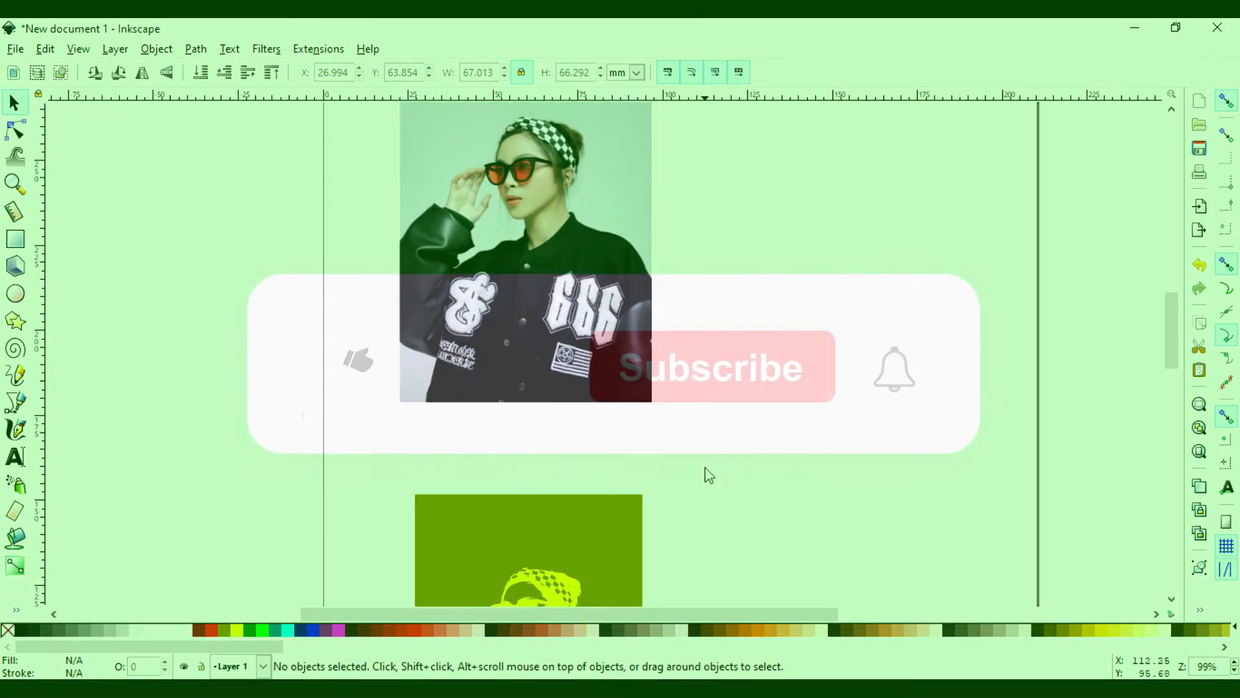
{"action": "scroll", "coordinate": [709, 475], "scroll_direction": "up", "scroll_amount": 3}
{"action": "scroll", "coordinate": [707, 473], "scroll_direction": "down", "scroll_amount": 10}
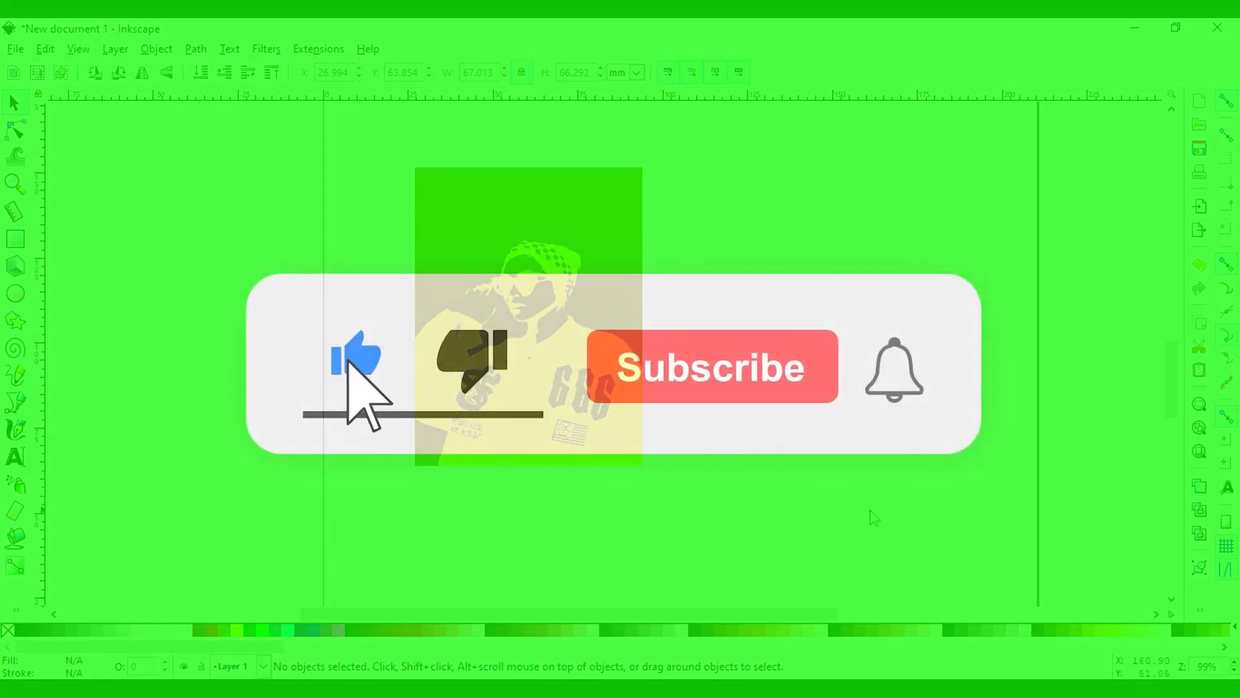